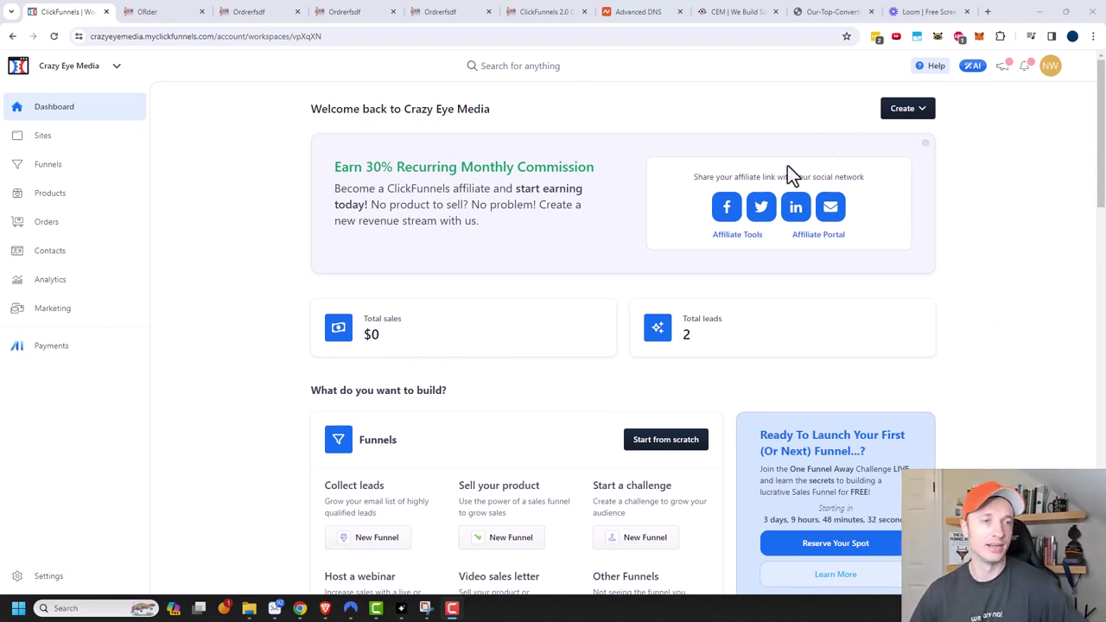
Start a new blank funnel from scratch instead of using one of the proven funnel types
{"action": "left_click", "coordinate": [48, 166]}
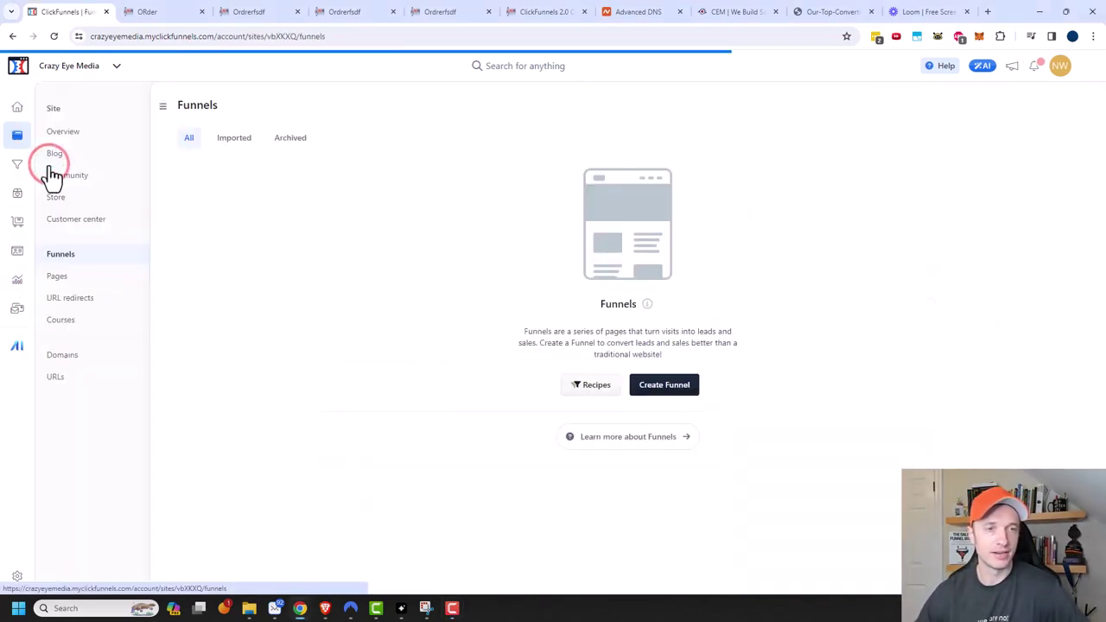
{"action": "left_click", "coordinate": [678, 387]}
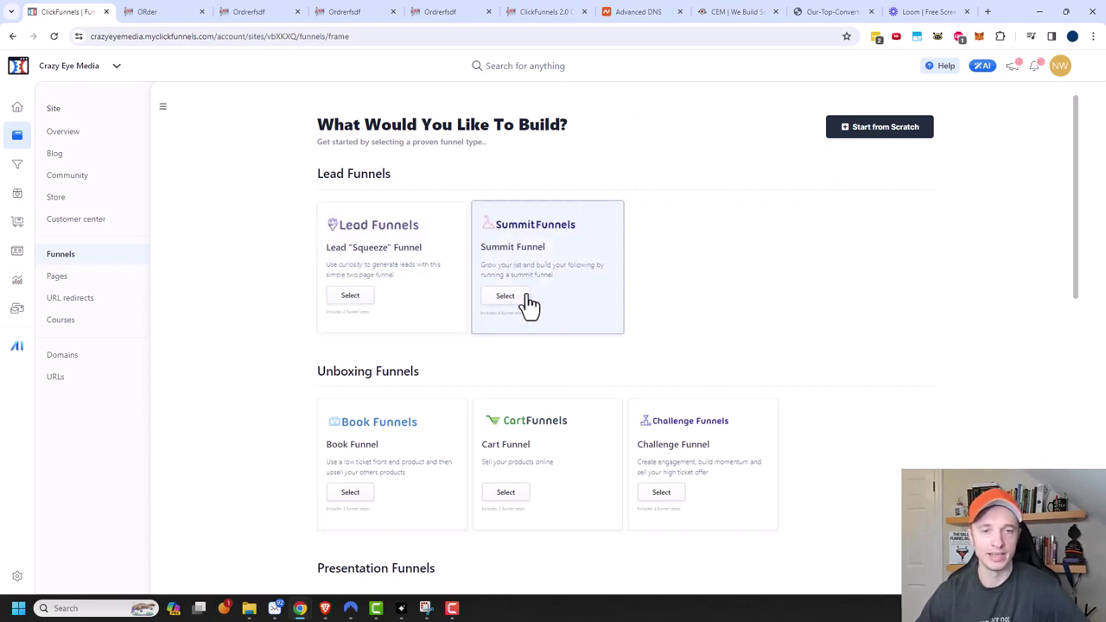
{"action": "scroll", "coordinate": [523, 302], "scroll_direction": "down", "scroll_amount": 2}
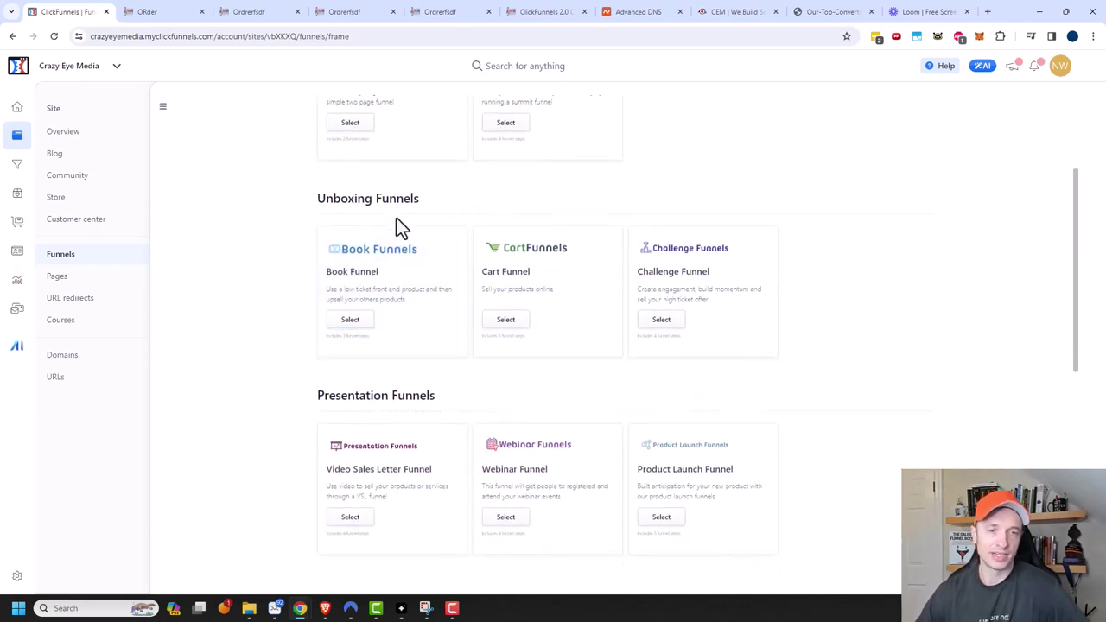
{"action": "scroll", "coordinate": [400, 226], "scroll_direction": "down", "scroll_amount": 5}
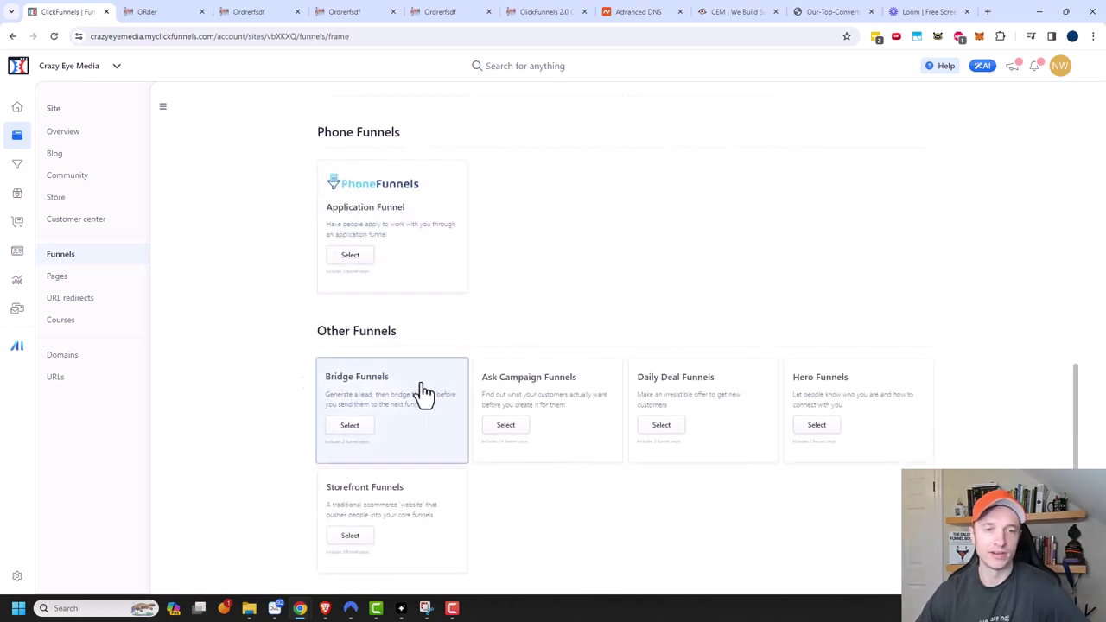
{"action": "scroll", "coordinate": [547, 483], "scroll_direction": "up", "scroll_amount": 5}
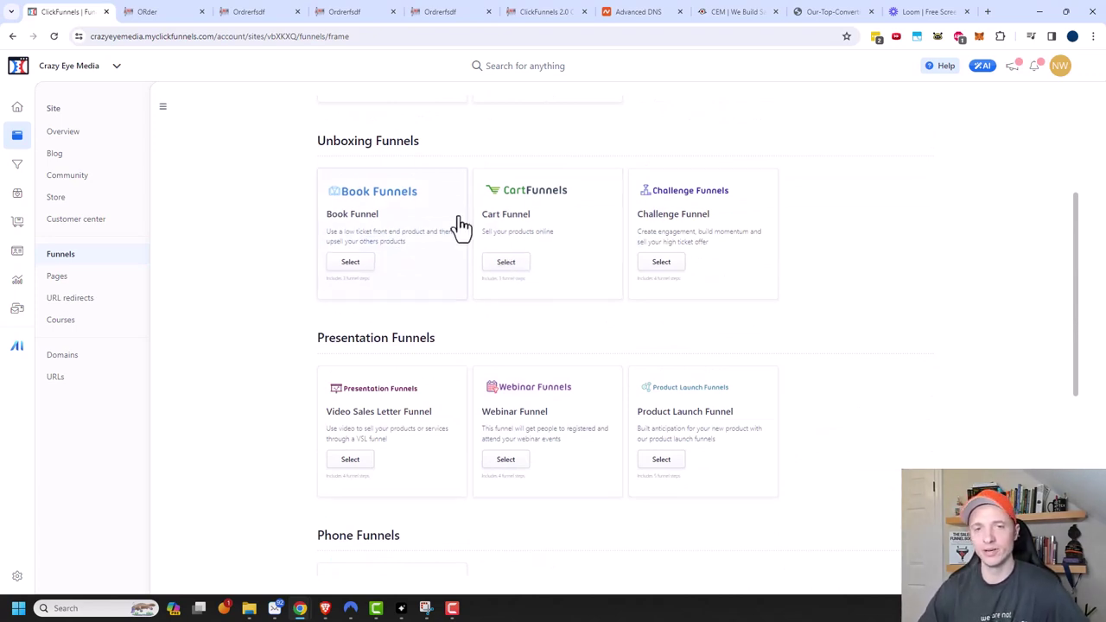
{"action": "scroll", "coordinate": [640, 269], "scroll_direction": "up", "scroll_amount": 1}
{"action": "scroll", "coordinate": [639, 270], "scroll_direction": "up", "scroll_amount": 2}
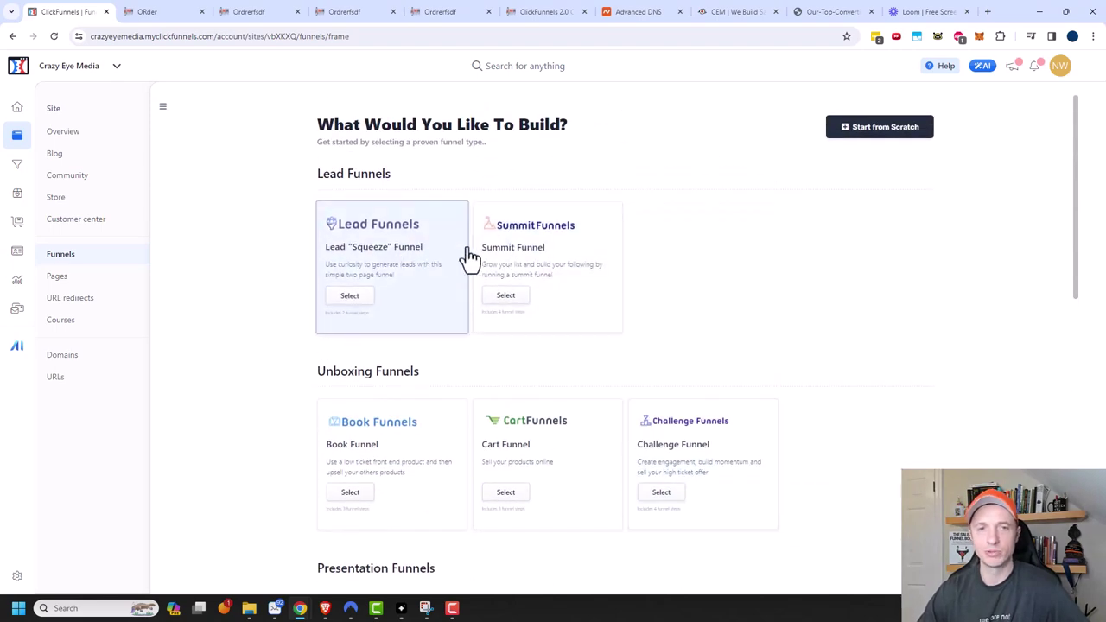
{"action": "left_click", "coordinate": [887, 147]}
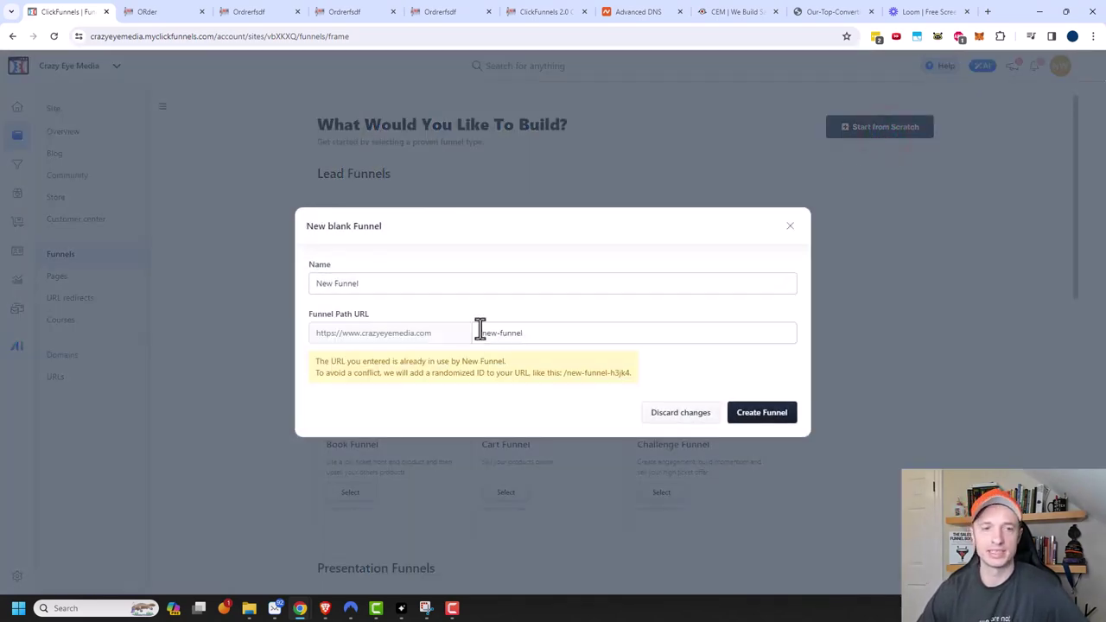
Name the funnel Lead Magnet Funnel, set its path URL to /lead-magnet and create it
{"action": "triple_click", "coordinate": [505, 291]}
{"action": "type", "text": "Lead Magnet"}
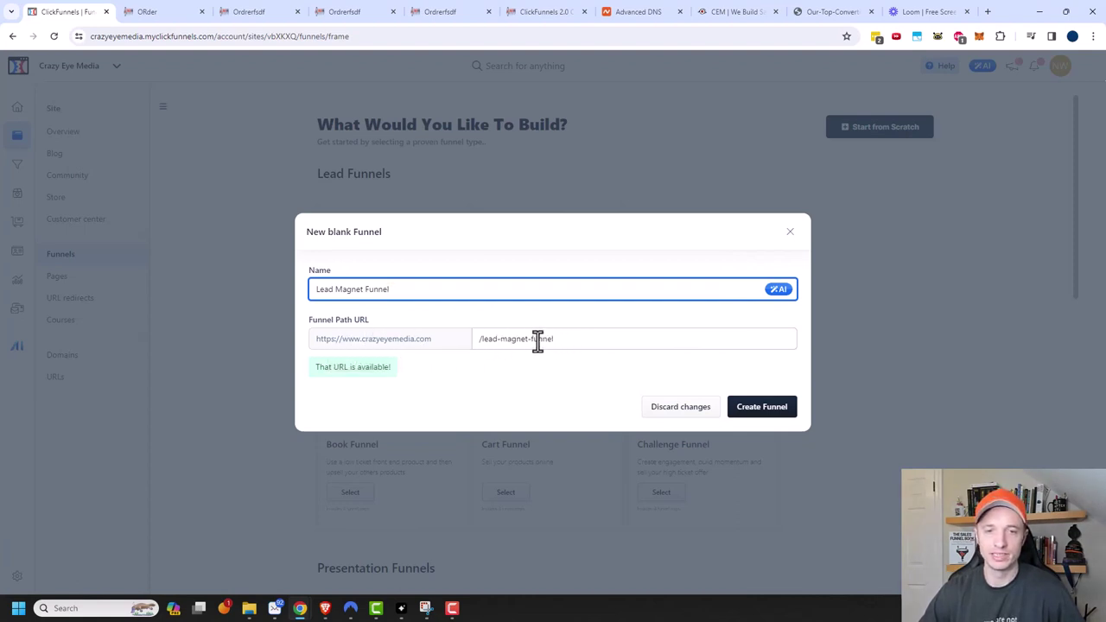
{"action": "left_click_drag", "start_coordinate": [528, 339], "coordinate": [625, 340]}
{"action": "key", "text": "BackSpace"}
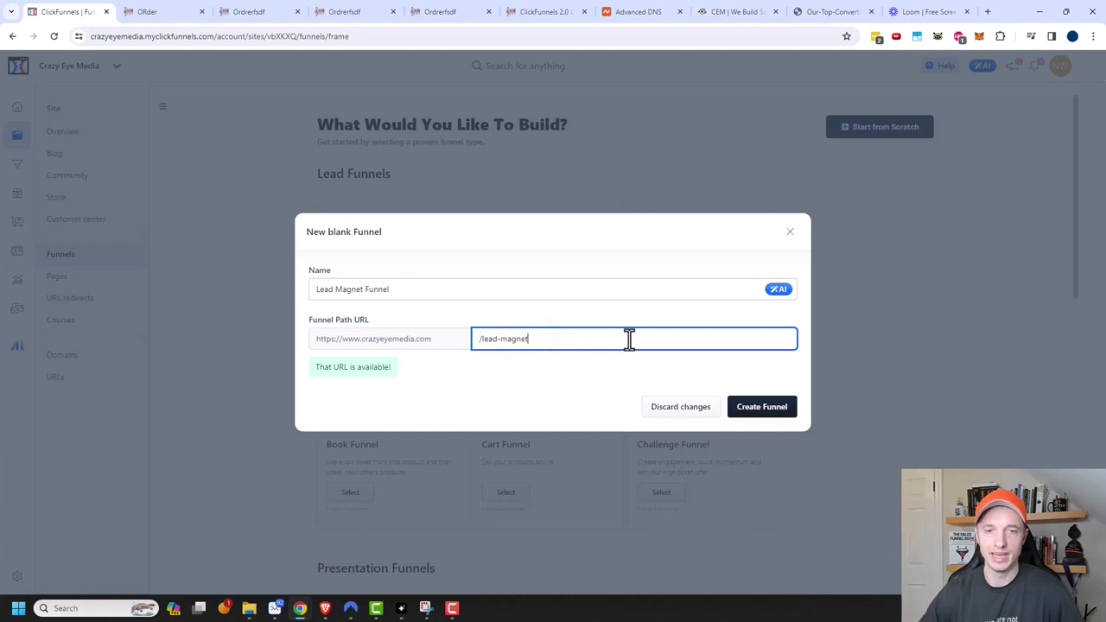
{"action": "left_click", "coordinate": [613, 372]}
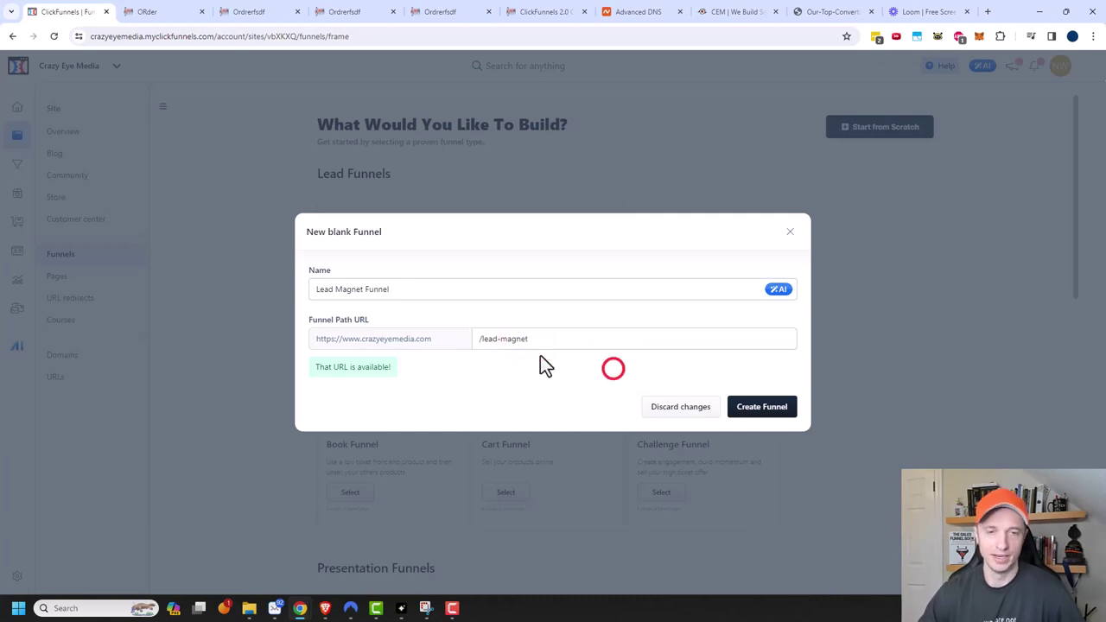
{"action": "left_click", "coordinate": [773, 411]}
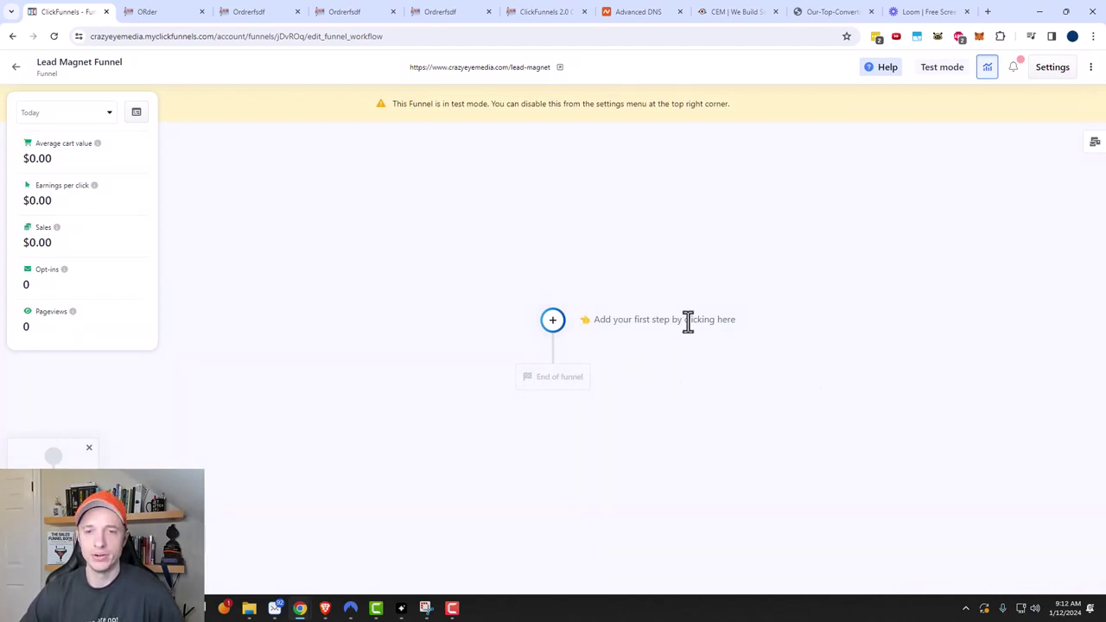
Begin adding a page as the first step of the Lead Magnet Funnel
{"action": "left_click", "coordinate": [553, 321]}
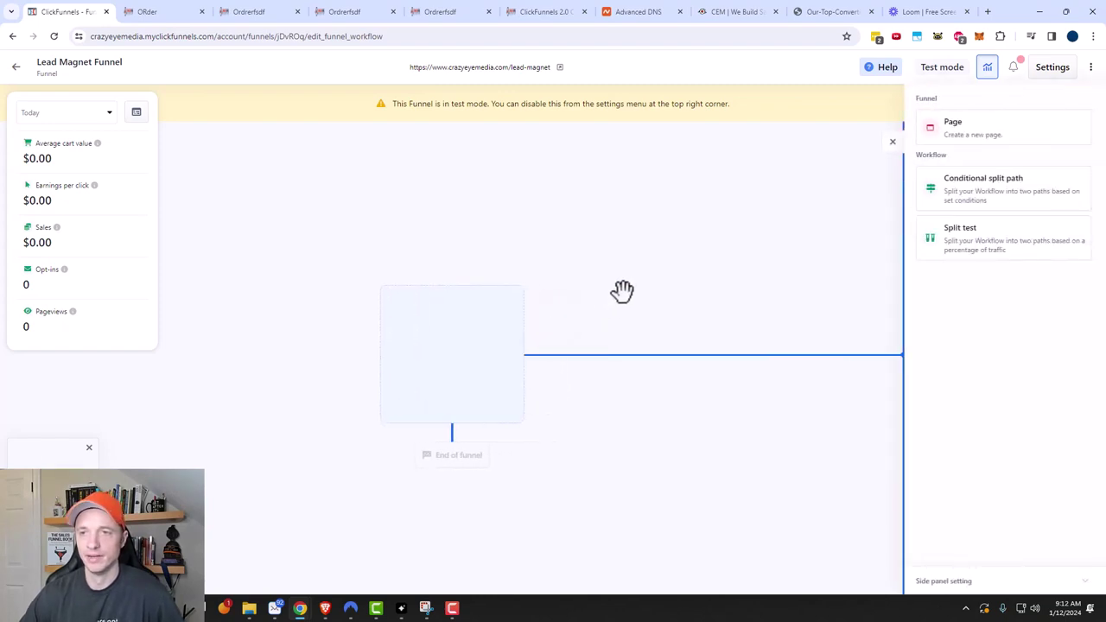
{"action": "left_click", "coordinate": [953, 139]}
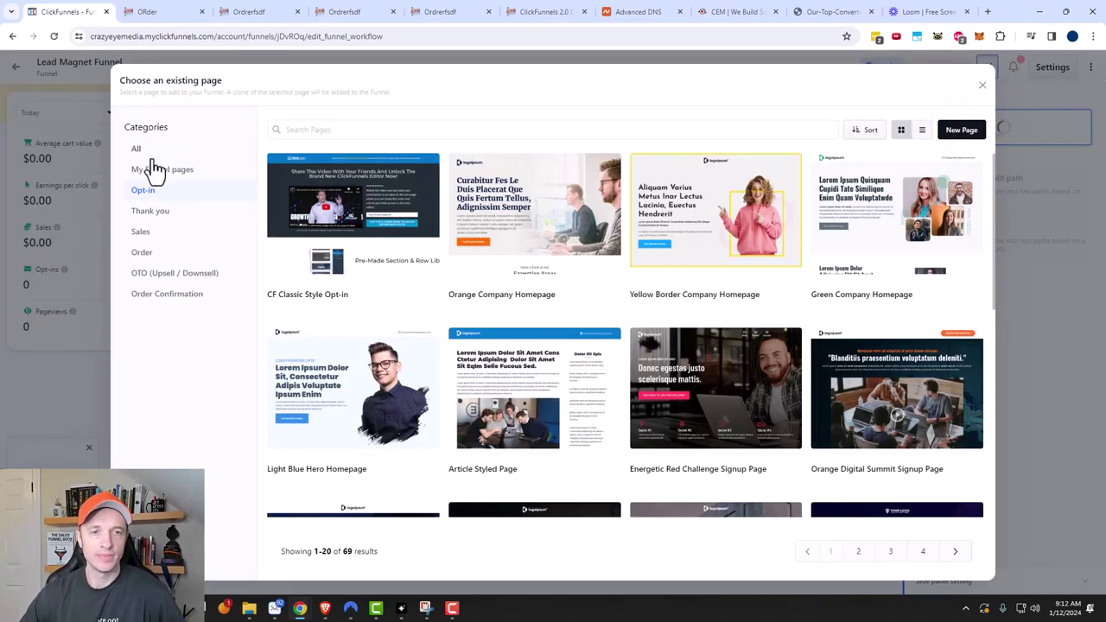
Browse the available opt-in page templates across their result pages
{"action": "mouse_move", "coordinate": [429, 197]}
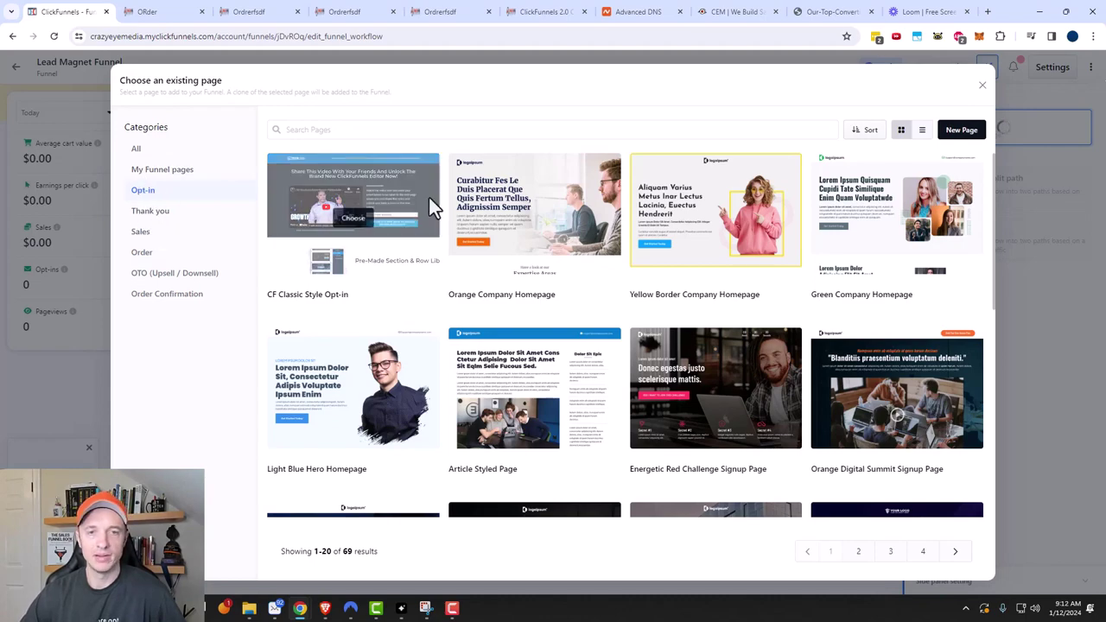
{"action": "scroll", "coordinate": [787, 302], "scroll_direction": "down", "scroll_amount": 3}
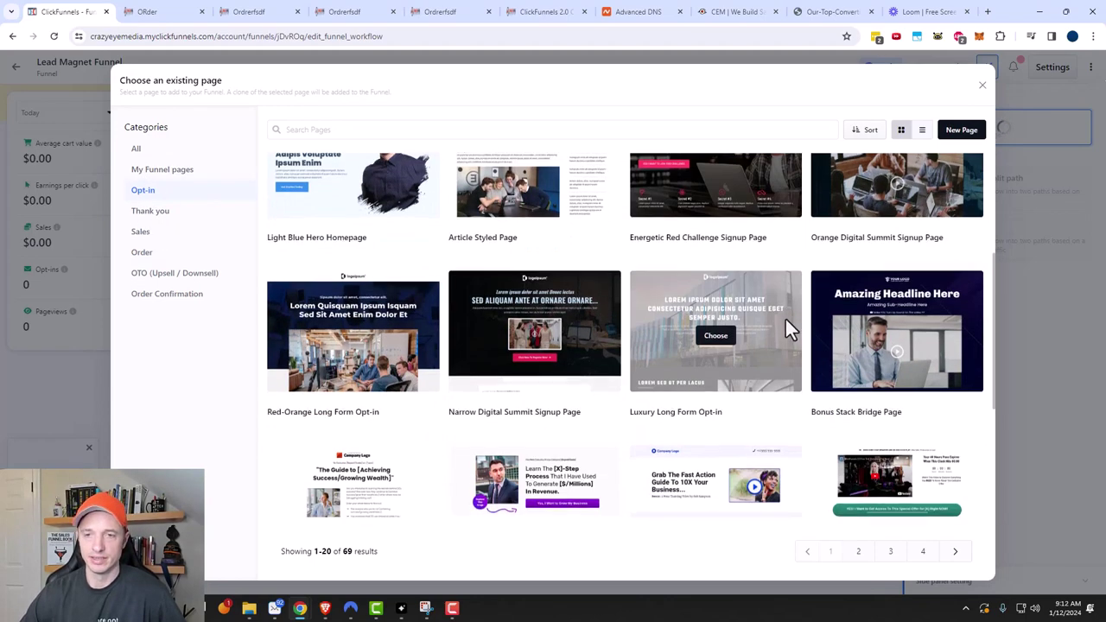
{"action": "scroll", "coordinate": [787, 336], "scroll_direction": "down", "scroll_amount": 3}
{"action": "scroll", "coordinate": [475, 415], "scroll_direction": "up", "scroll_amount": 5}
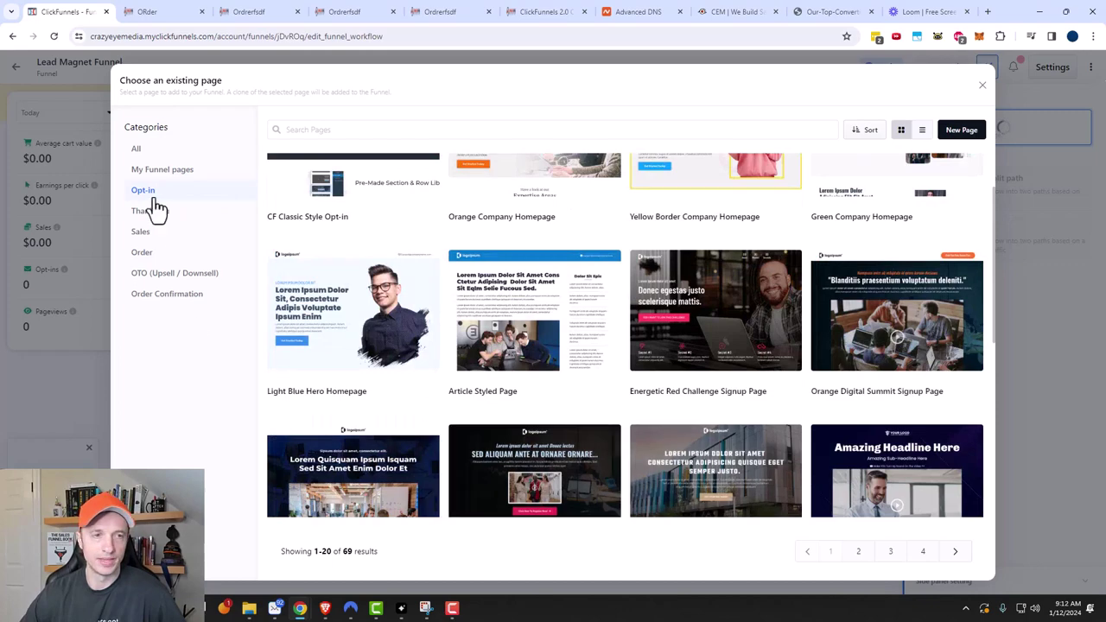
{"action": "scroll", "coordinate": [628, 420], "scroll_direction": "down", "scroll_amount": 5}
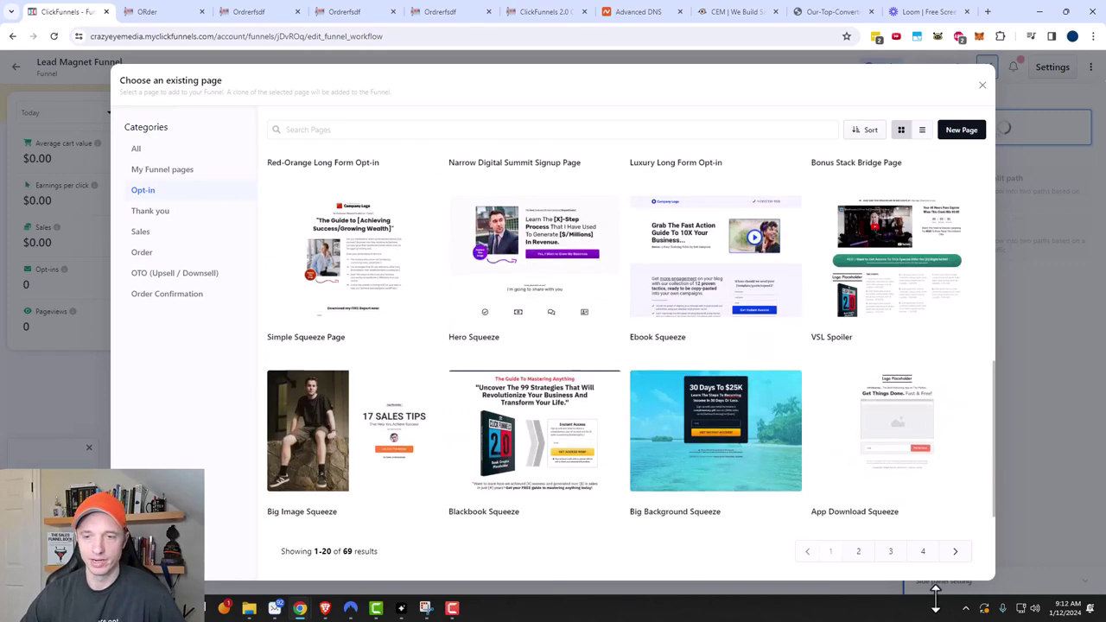
{"action": "left_click", "coordinate": [861, 552]}
{"action": "left_click", "coordinate": [895, 553]}
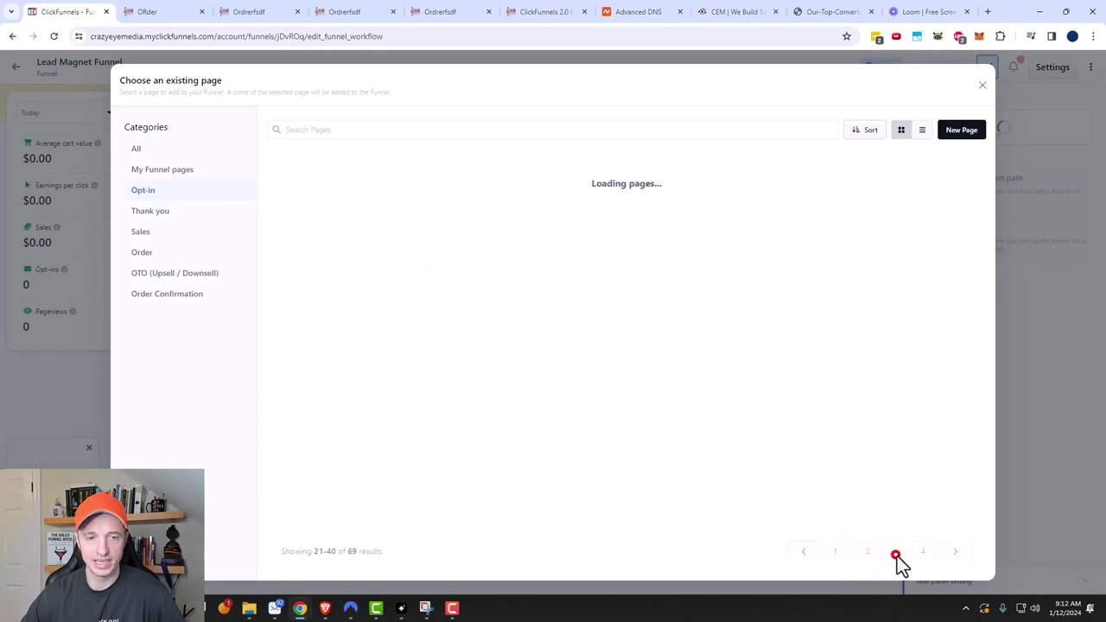
{"action": "left_click", "coordinate": [923, 552]}
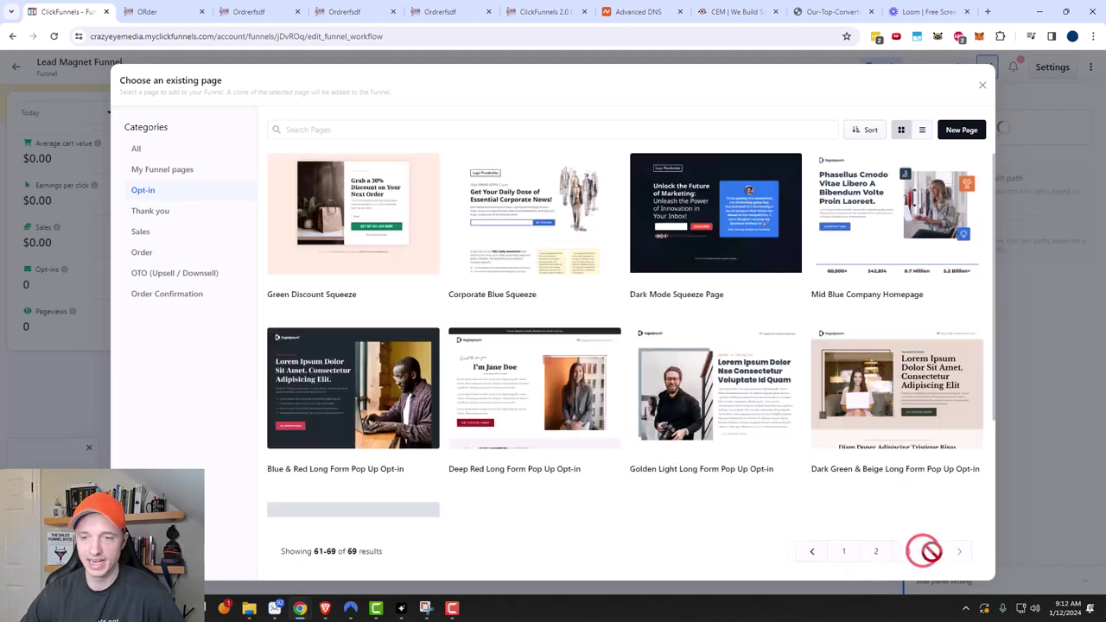
{"action": "left_click", "coordinate": [844, 553]}
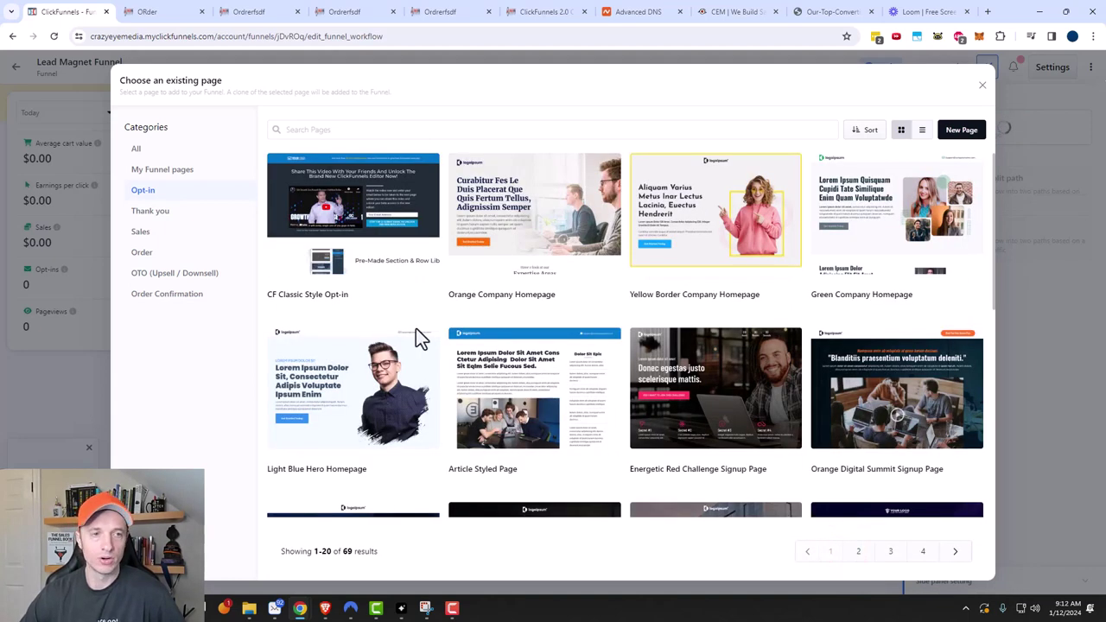
Look through the existing funnel pages and the full template collection, returning to the opt-in category
{"action": "left_click", "coordinate": [154, 170]}
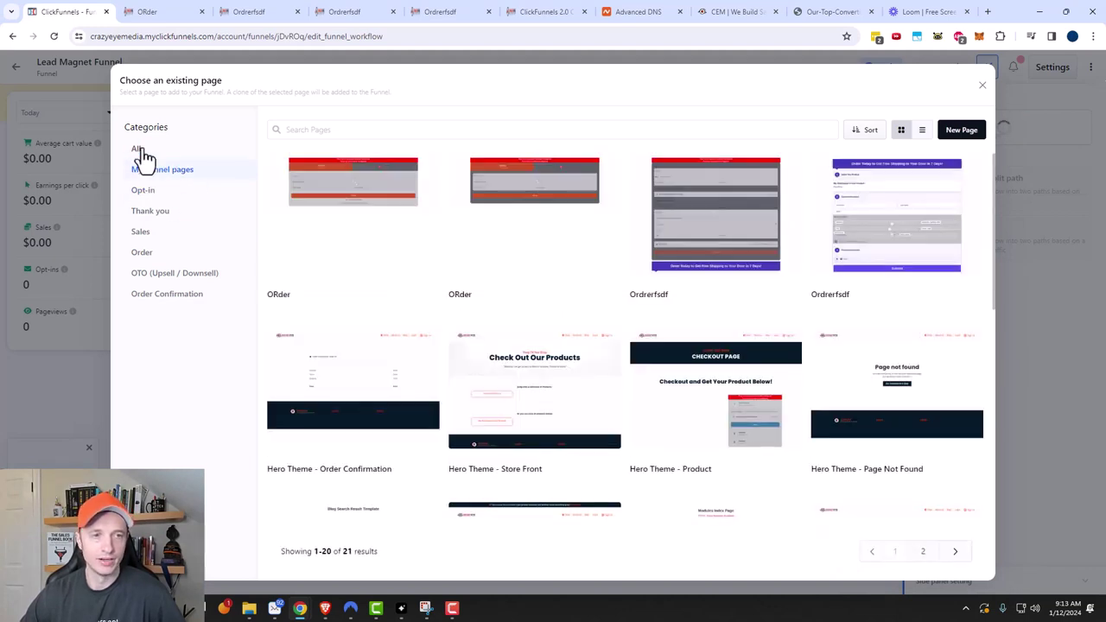
{"action": "left_click", "coordinate": [138, 149]}
{"action": "scroll", "coordinate": [791, 337], "scroll_direction": "down", "scroll_amount": 6}
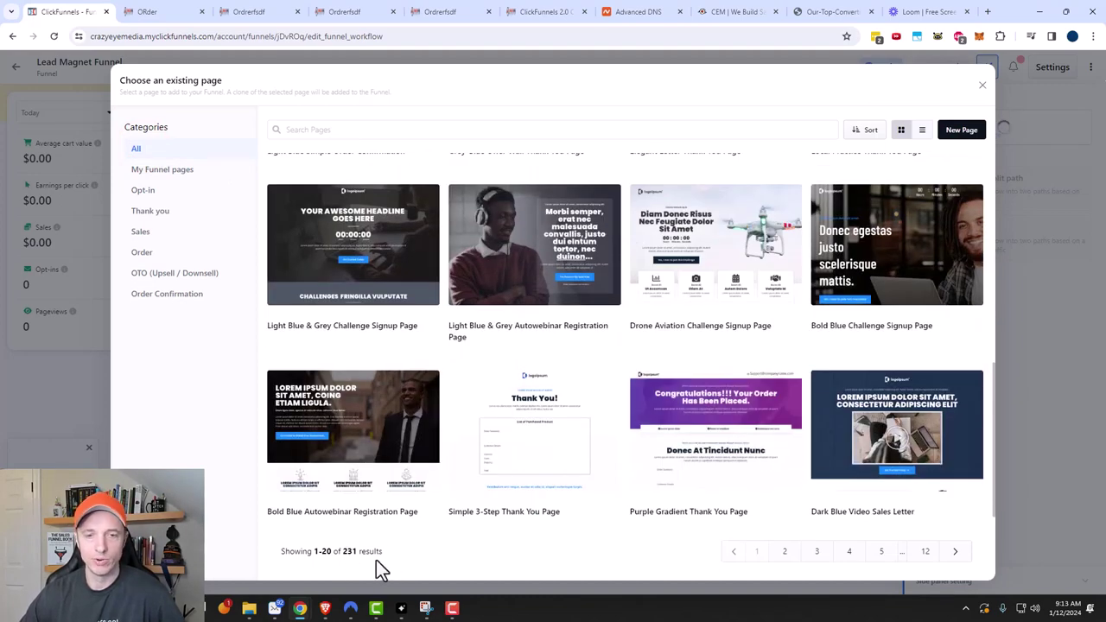
{"action": "scroll", "coordinate": [553, 458], "scroll_direction": "up", "scroll_amount": 4}
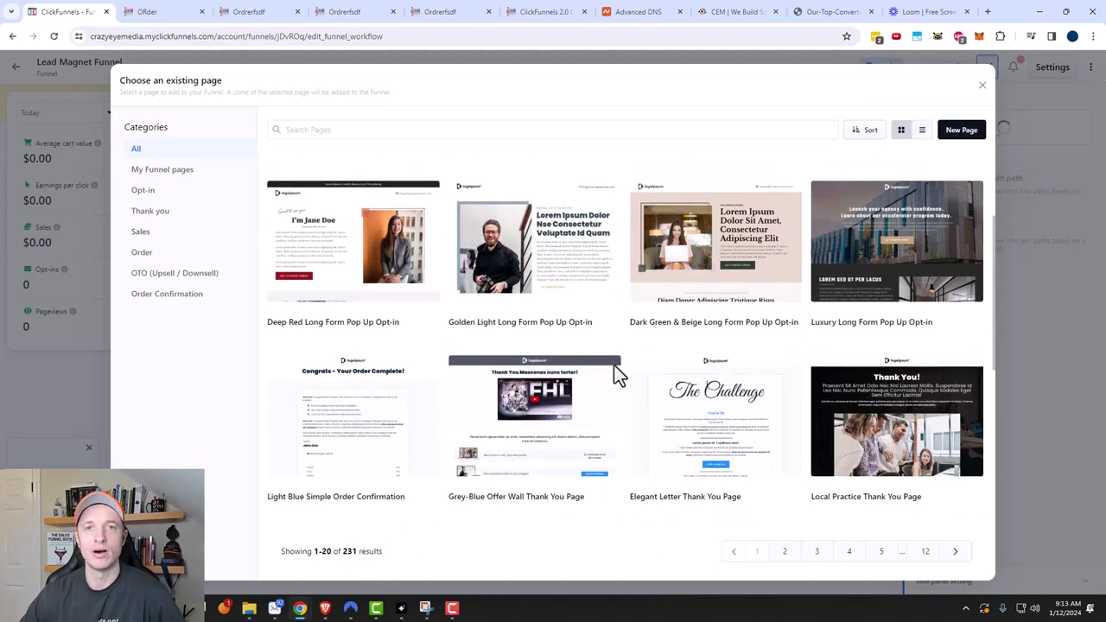
{"action": "left_click", "coordinate": [143, 192]}
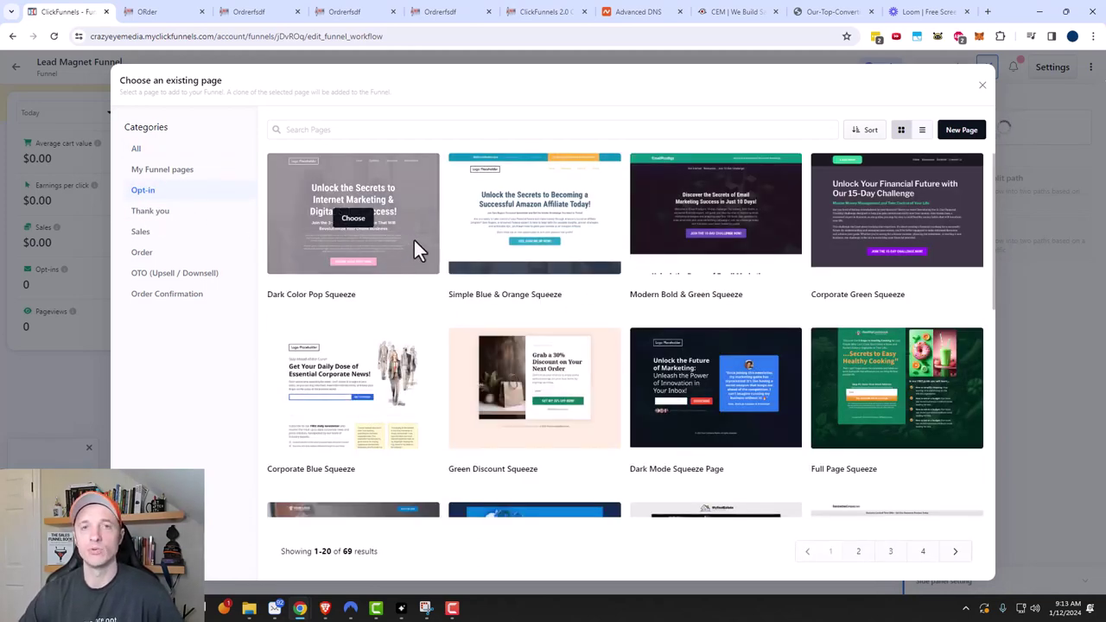
Create a new page named Lead Magnet with the URL lead-magnet-2 and search engine indexing enabled
{"action": "left_click", "coordinate": [968, 131]}
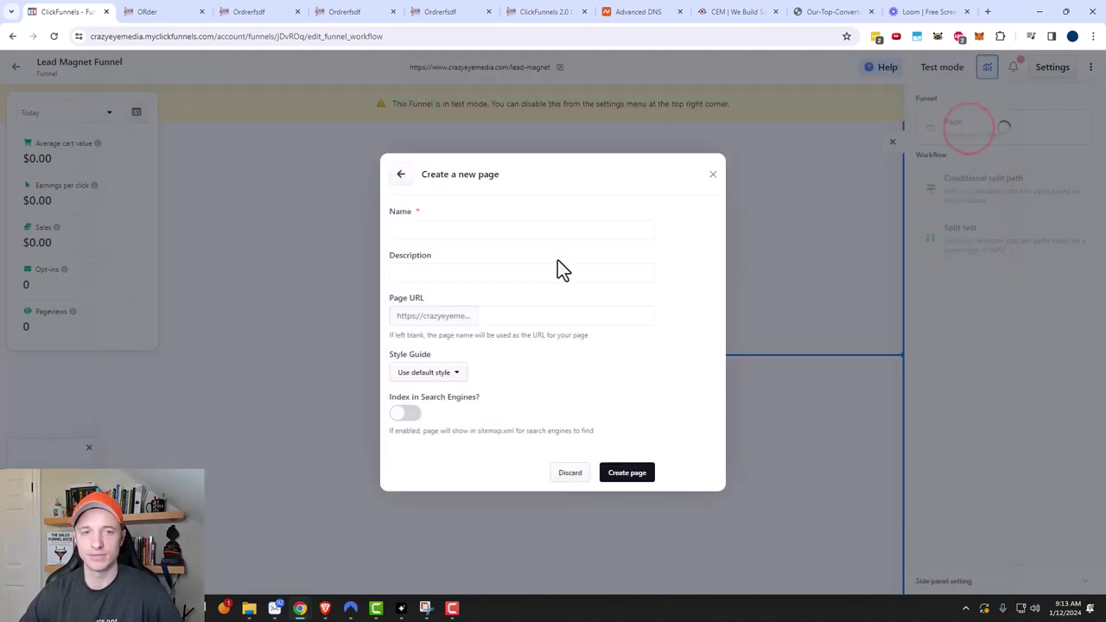
{"action": "type", "text": "Lea"}
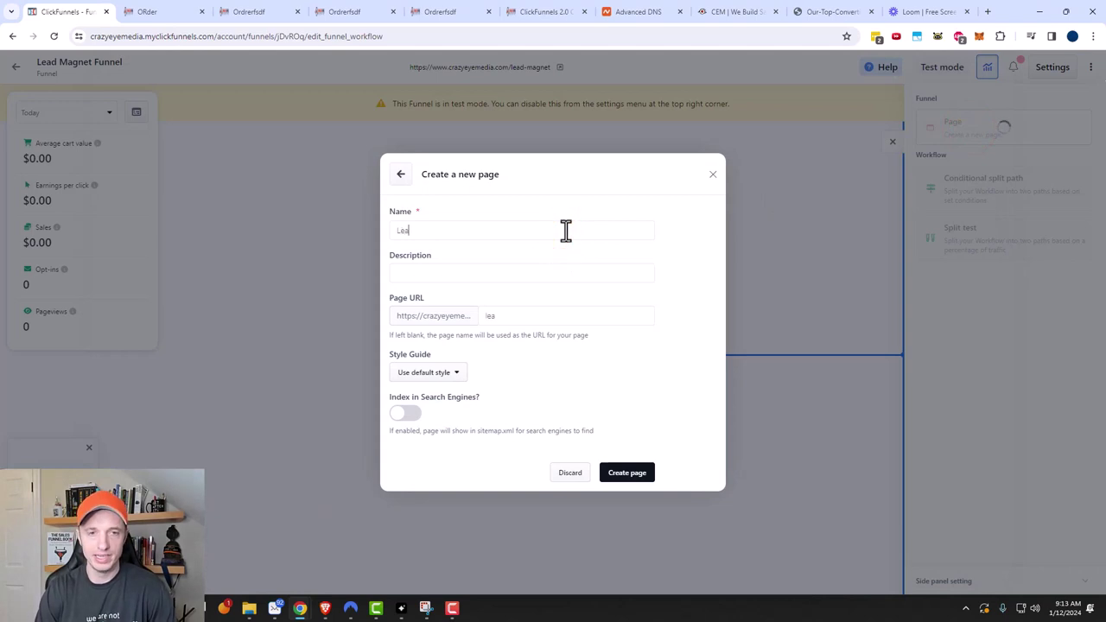
{"action": "type", "text": "d Magnet"}
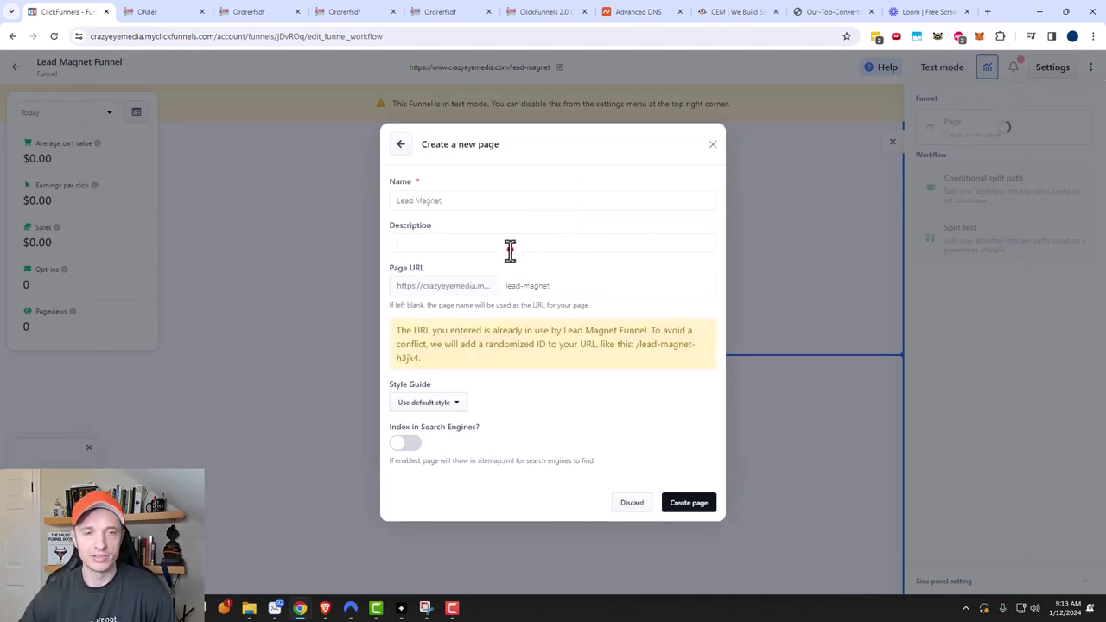
{"action": "left_click", "coordinate": [509, 249]}
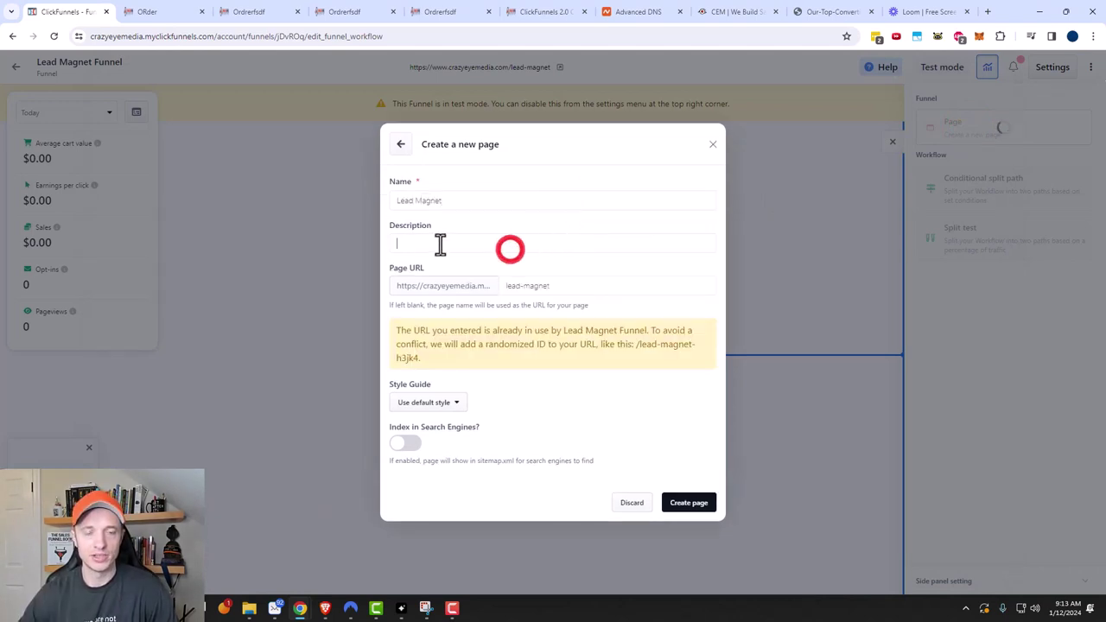
{"action": "left_click", "coordinate": [598, 286]}
{"action": "type", "text": "-2"}
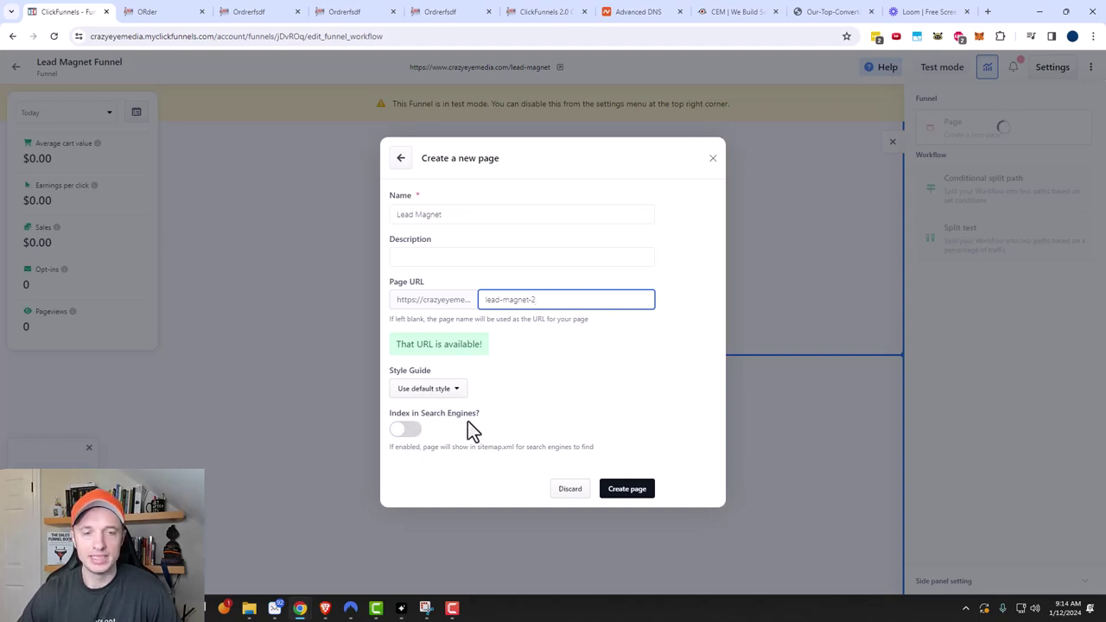
{"action": "left_click", "coordinate": [411, 435]}
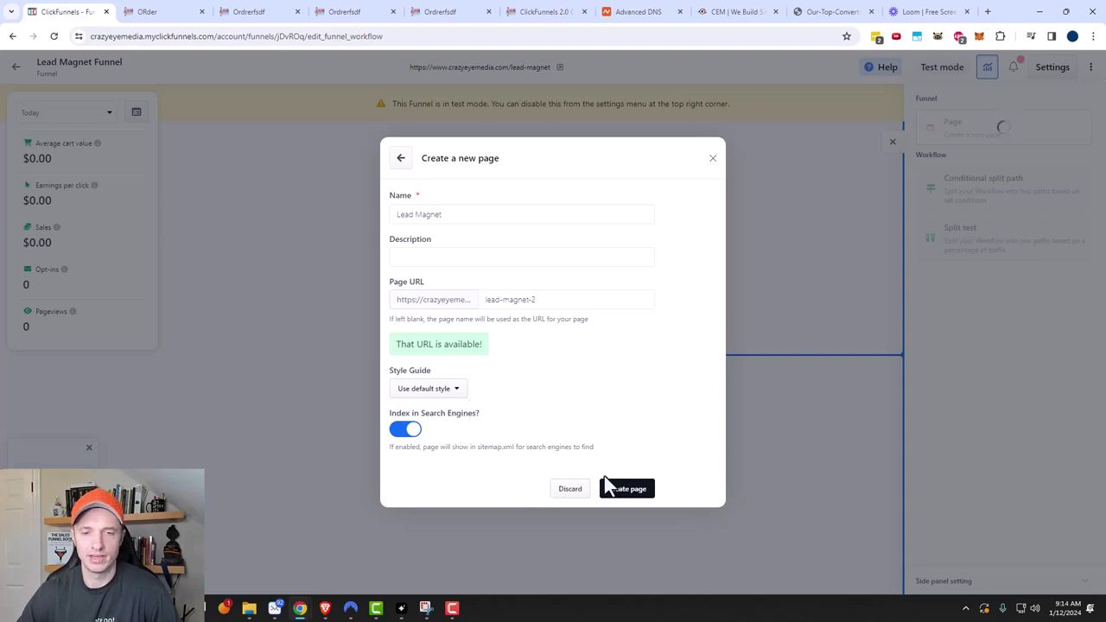
{"action": "left_click", "coordinate": [631, 501]}
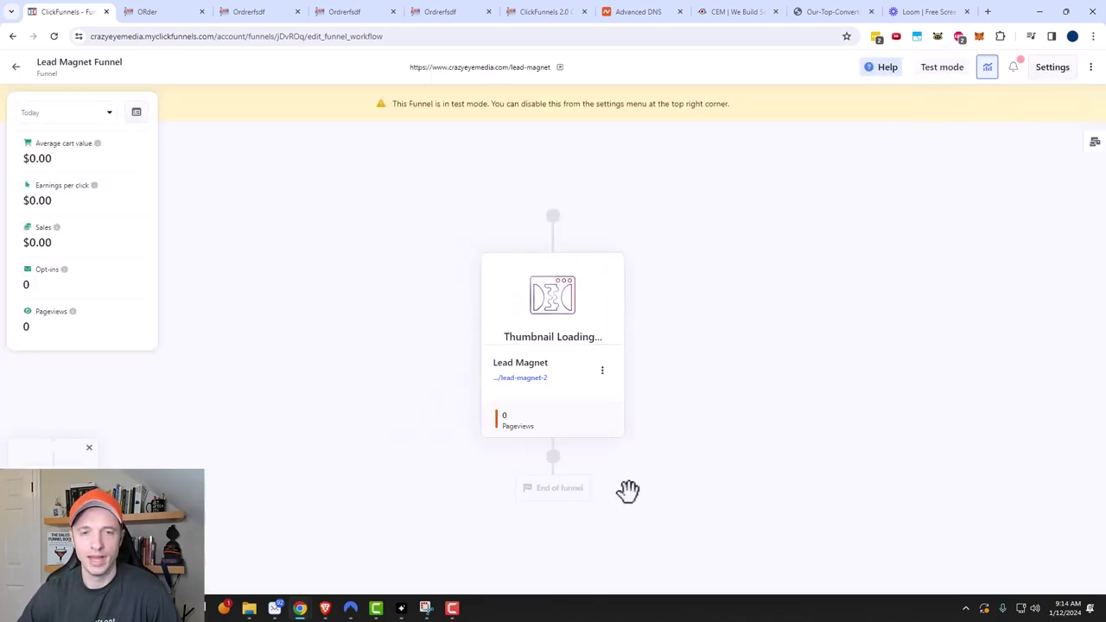
Open the Lead Magnet page for editing and add a full page section with a row
{"action": "mouse_move", "coordinate": [600, 298]}
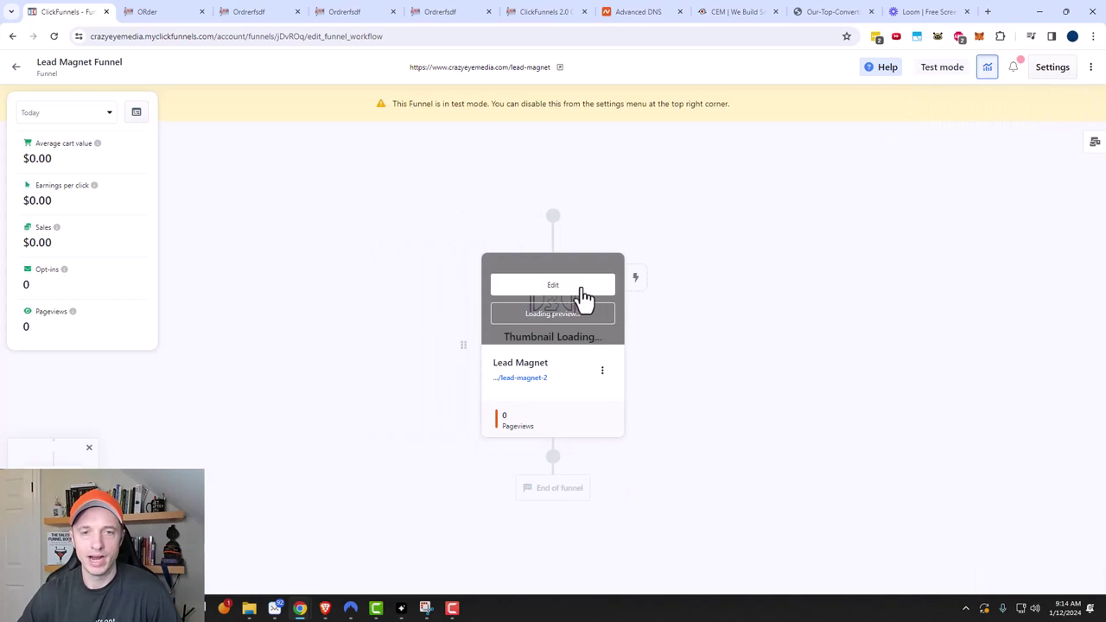
{"action": "left_click", "coordinate": [568, 291]}
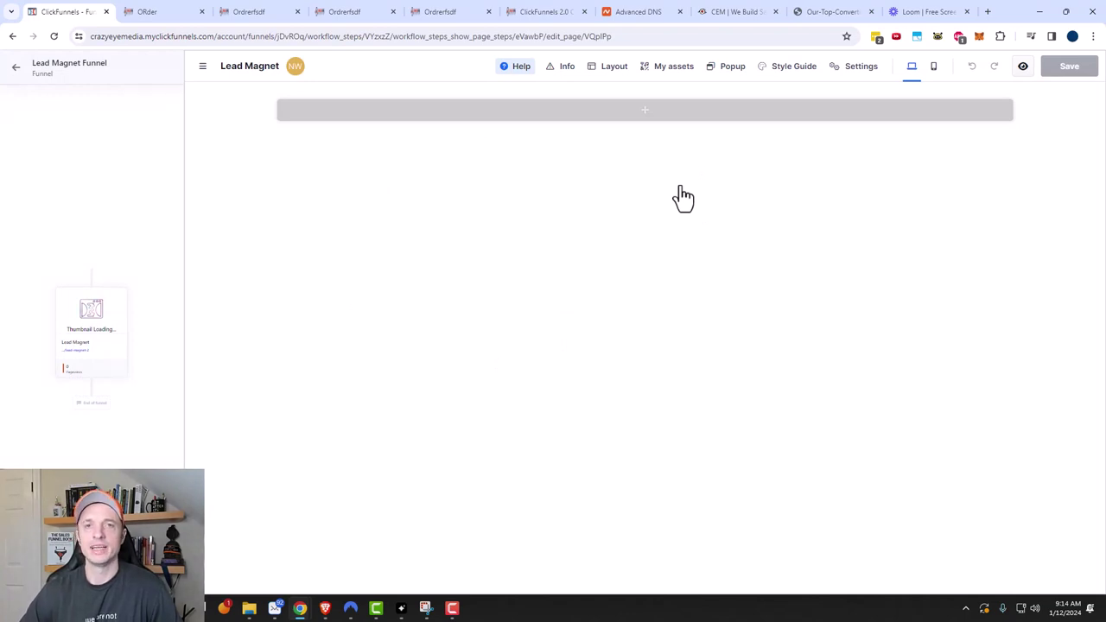
{"action": "left_click", "coordinate": [654, 125]}
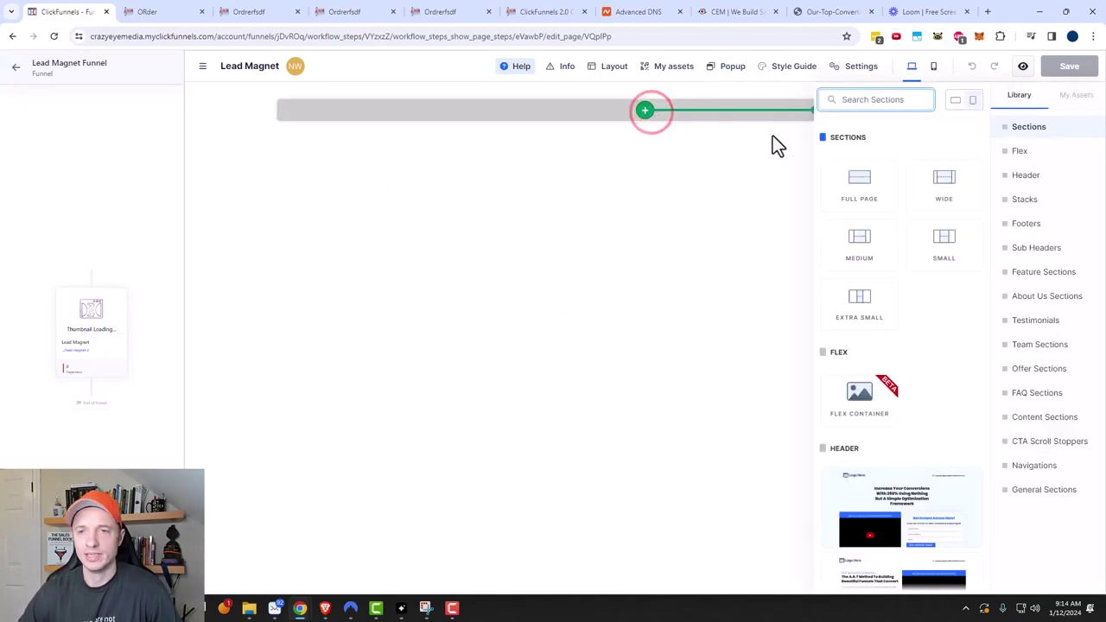
{"action": "left_click", "coordinate": [847, 185]}
{"action": "left_click", "coordinate": [845, 185]}
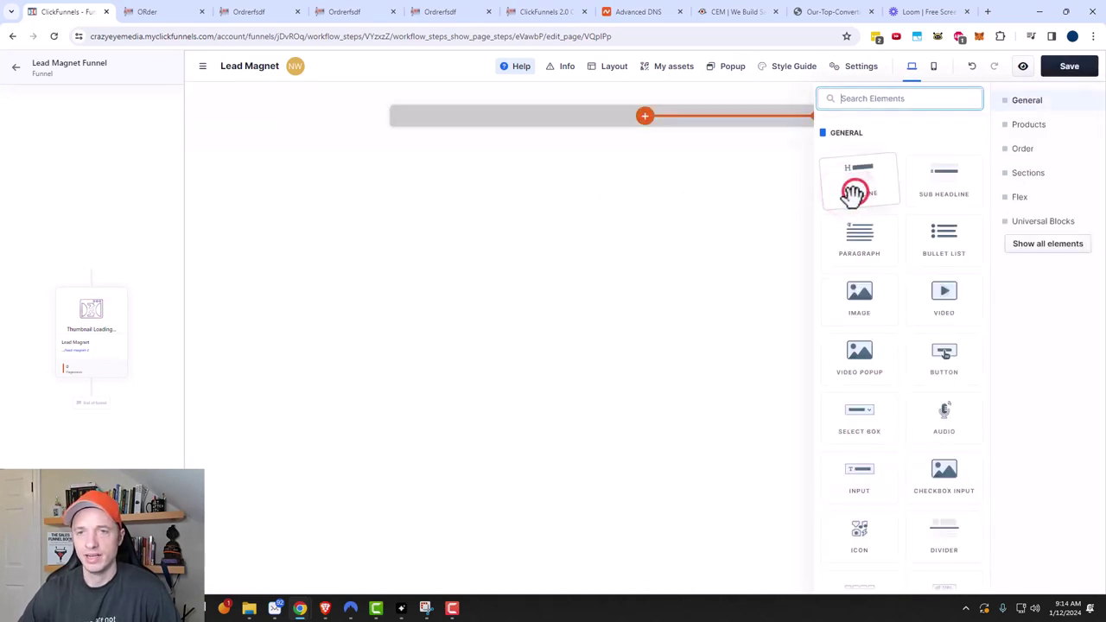
Add a headline to the row with the text "Optin below for the awesome lead magnet"
{"action": "left_click", "coordinate": [859, 186]}
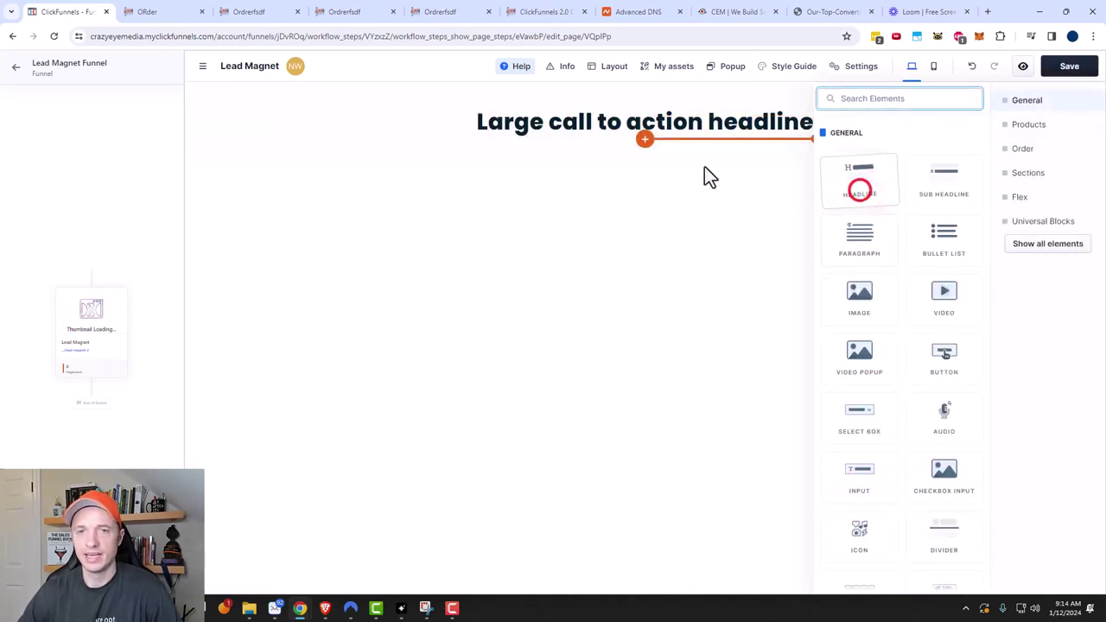
{"action": "left_click", "coordinate": [667, 124]}
{"action": "left_click", "coordinate": [708, 123]}
{"action": "triple_click", "coordinate": [708, 122]}
{"action": "type", "text": "Optin"}
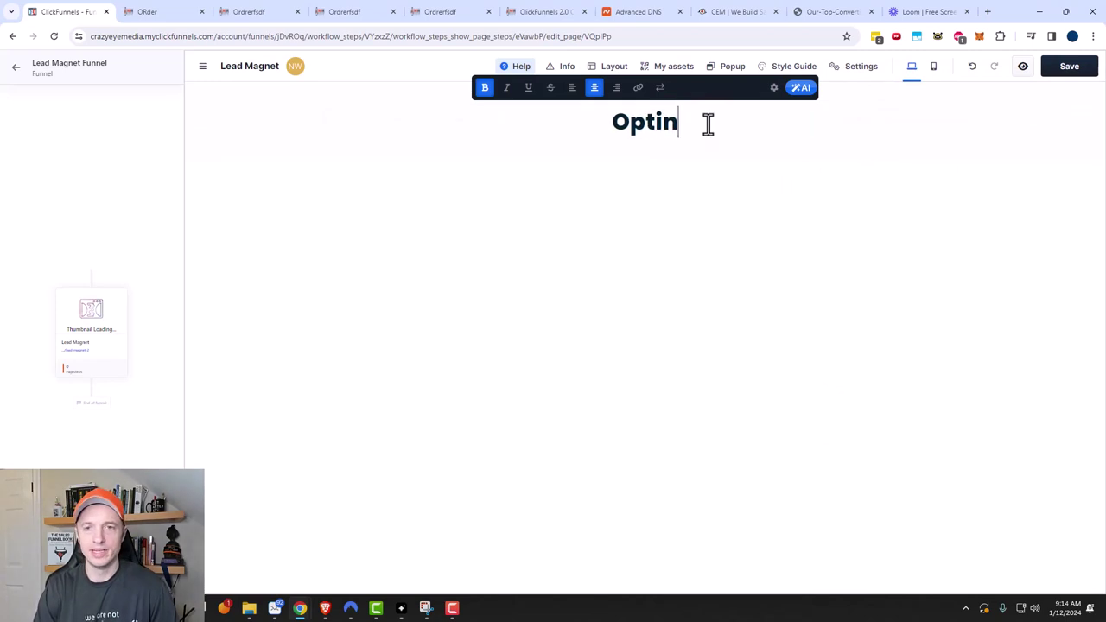
{"action": "type", "text": " below for the aw"}
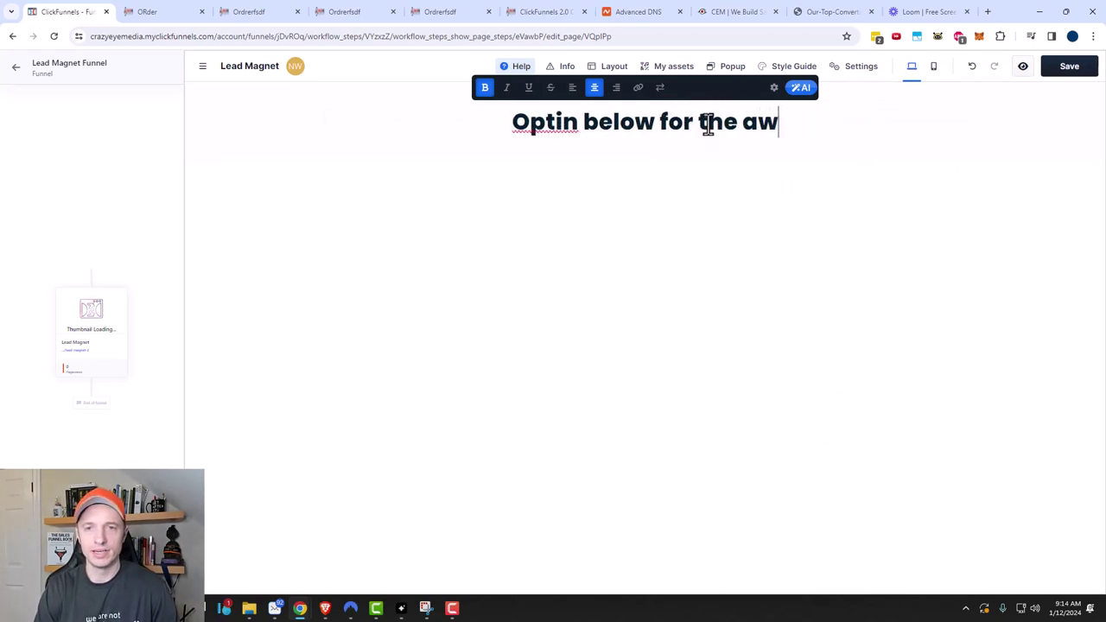
{"action": "type", "text": "esome lead magnet"}
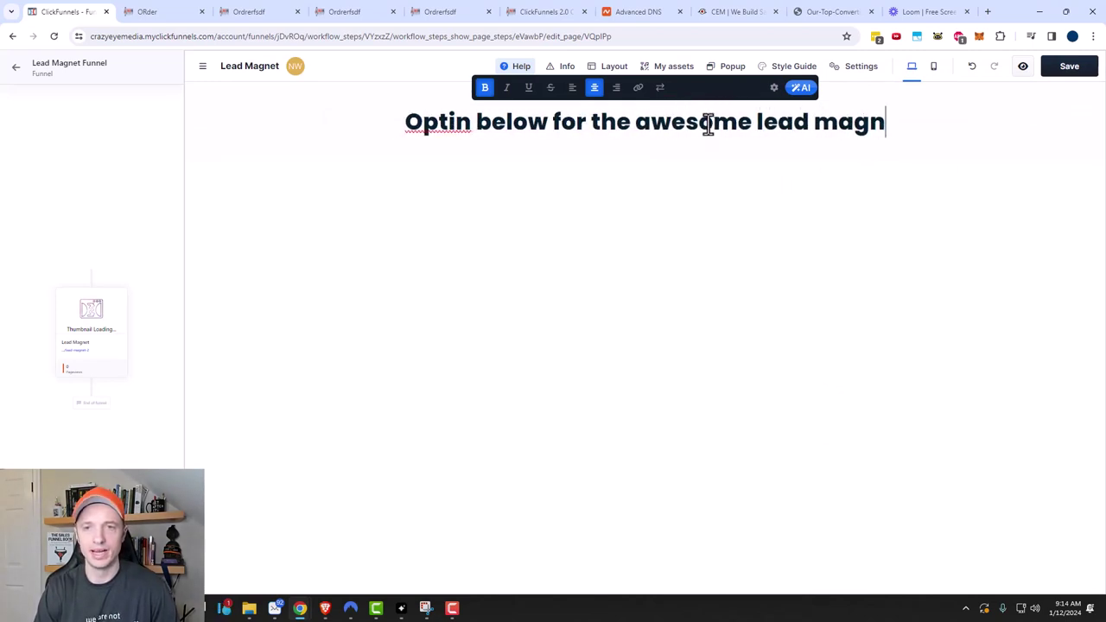
{"action": "left_click", "coordinate": [688, 203]}
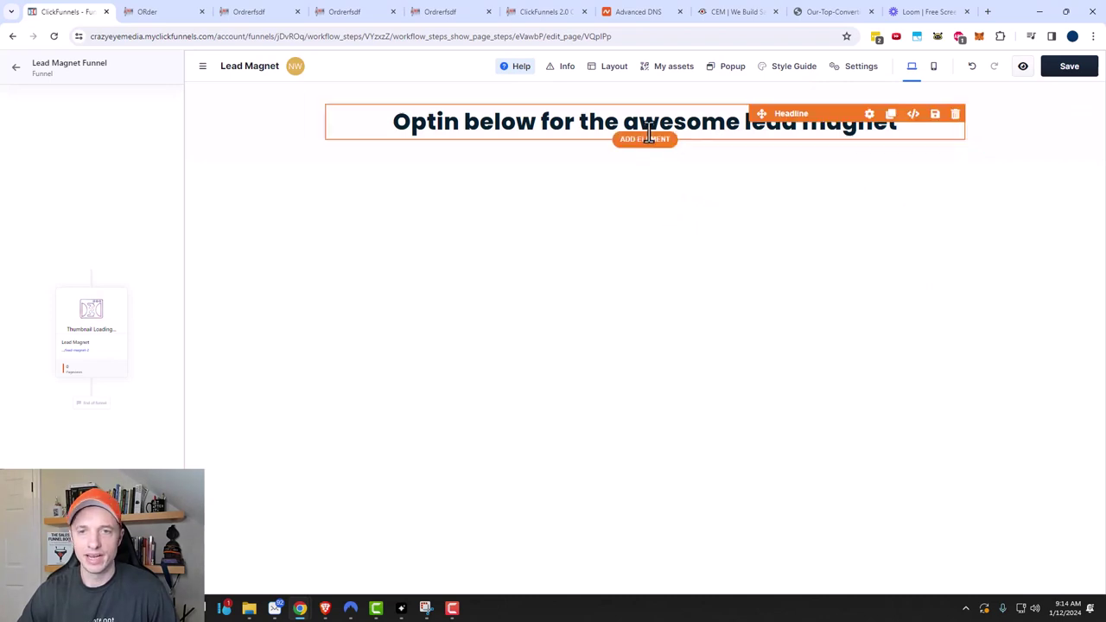
Add an image below the headline and fill it with the colourful five-level Funnel diagram from the image gallery
{"action": "left_click", "coordinate": [646, 141]}
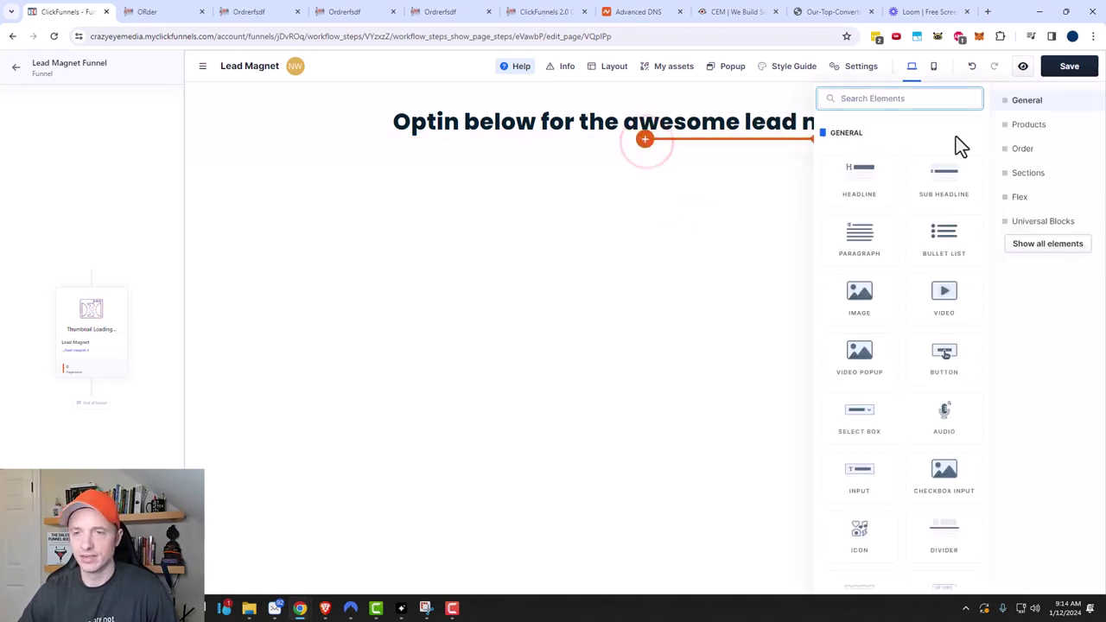
{"action": "left_click", "coordinate": [860, 294]}
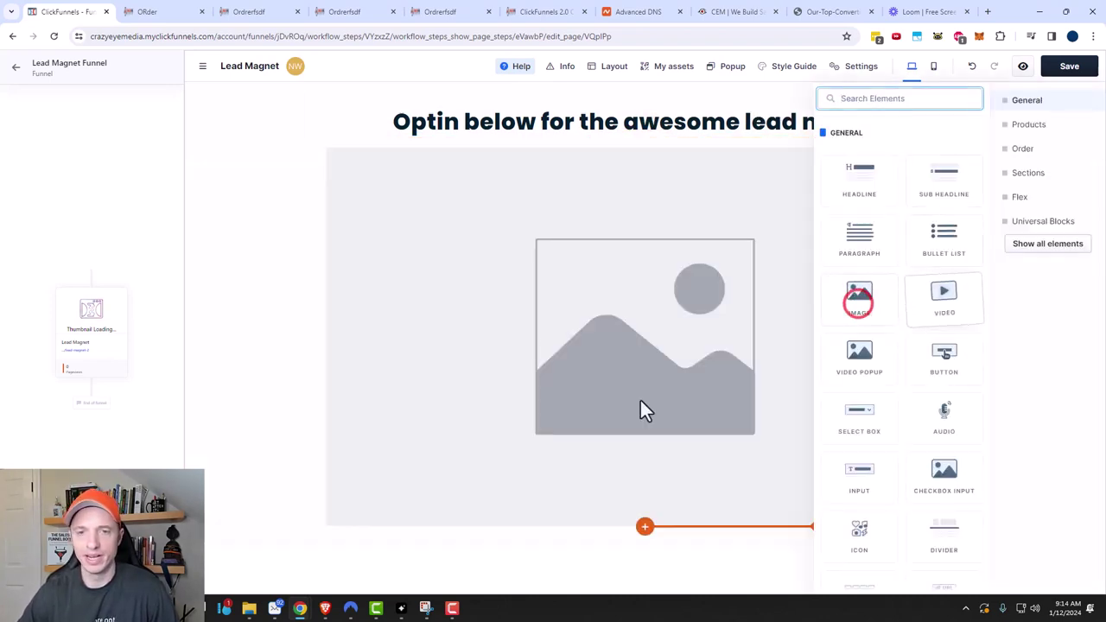
{"action": "left_click", "coordinate": [630, 325]}
{"action": "left_click", "coordinate": [585, 334]}
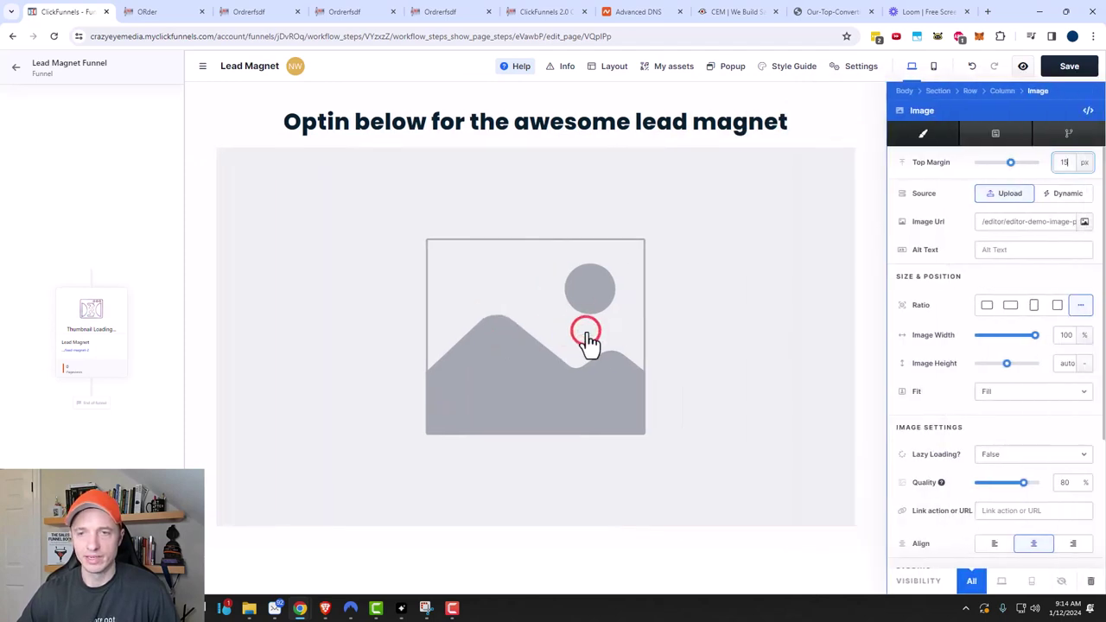
{"action": "left_click", "coordinate": [1081, 223]}
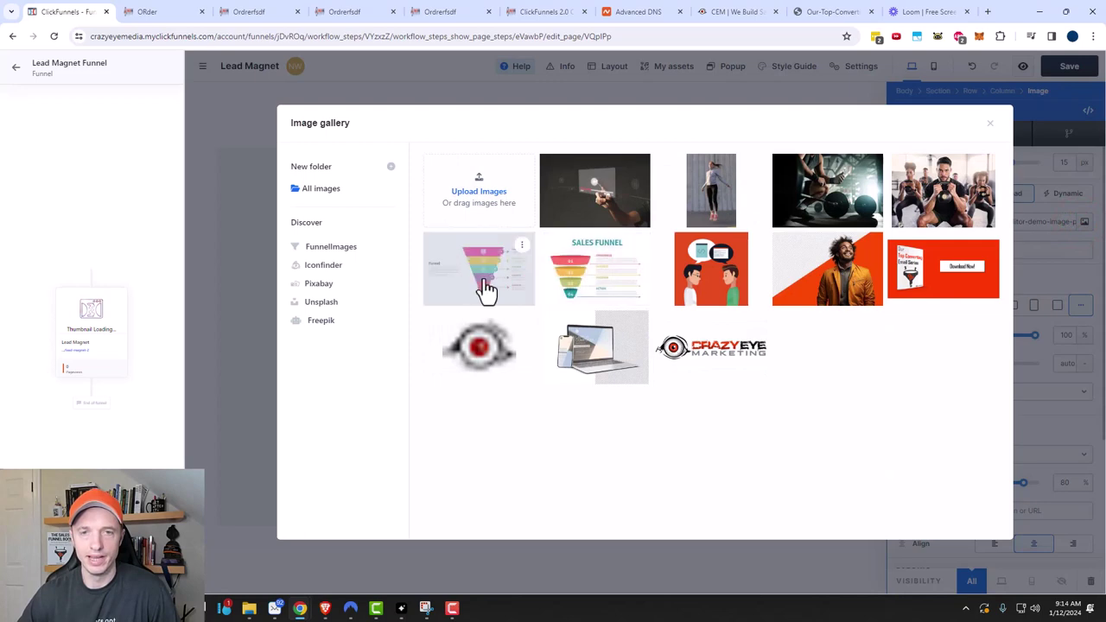
{"action": "left_click", "coordinate": [487, 291]}
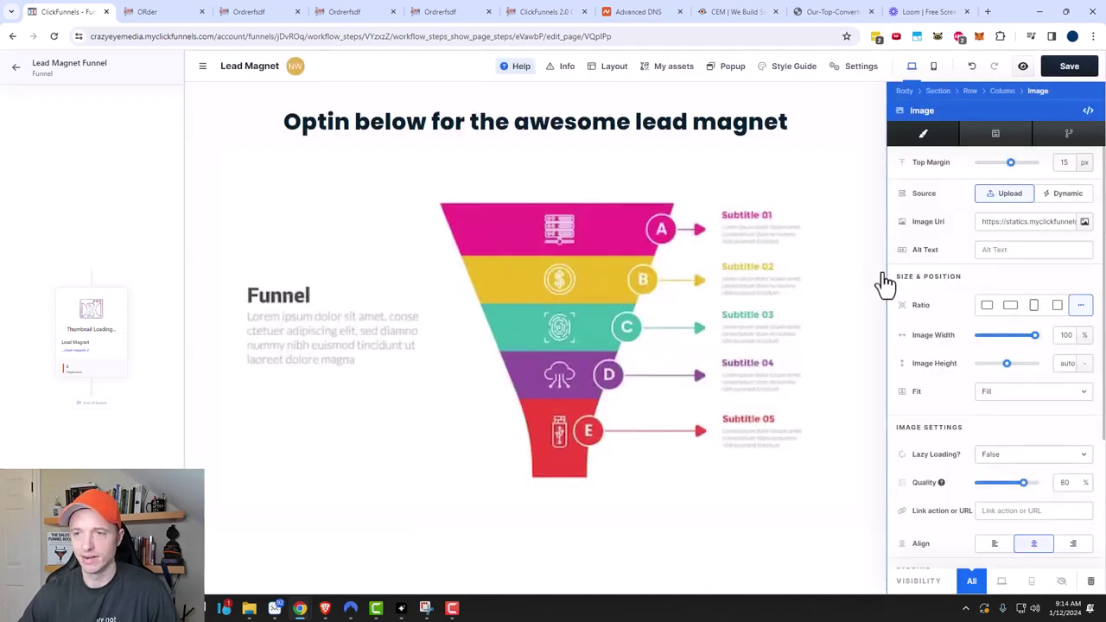
Set the funnel image's width to 57% and its top margin to 5 px
{"action": "left_click_drag", "start_coordinate": [1035, 337], "coordinate": [1015, 349]}
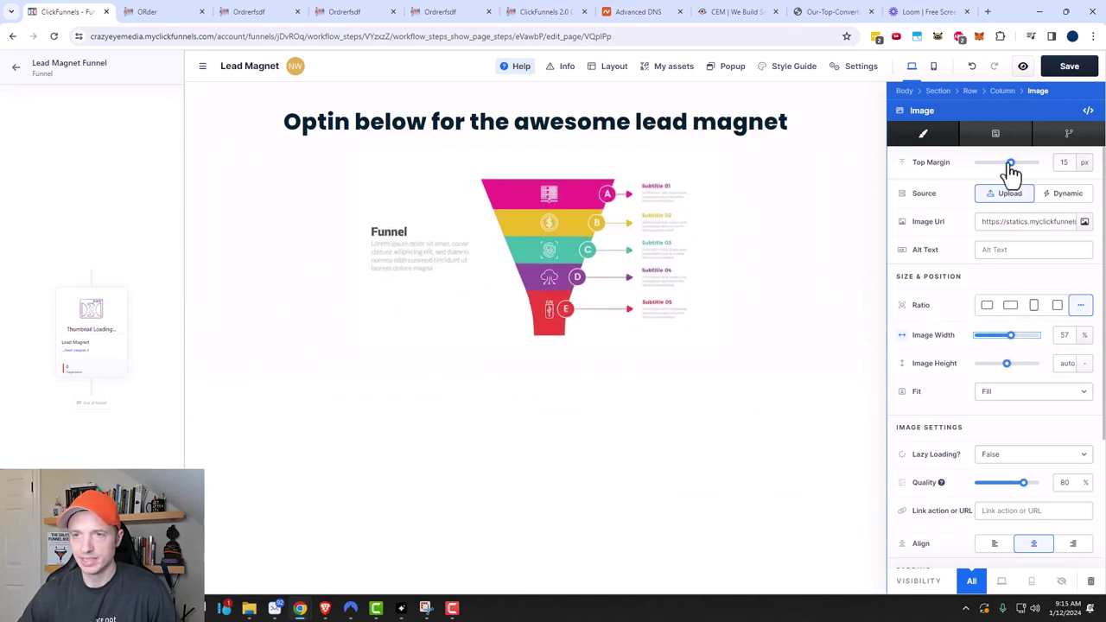
{"action": "left_click_drag", "start_coordinate": [1009, 162], "coordinate": [1007, 167]}
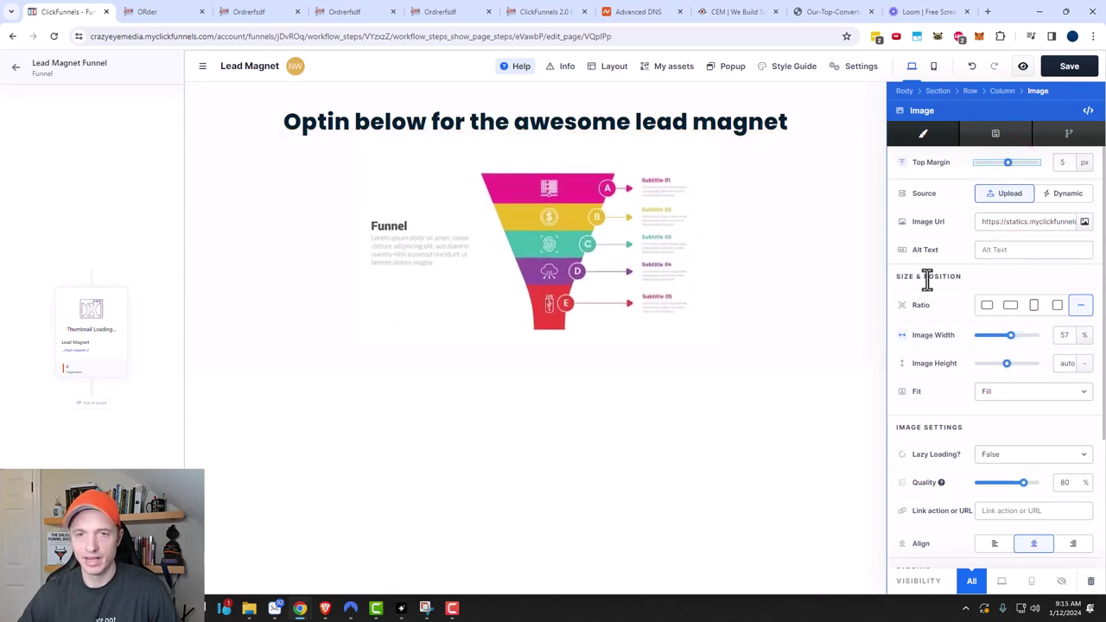
{"action": "left_click", "coordinate": [803, 347]}
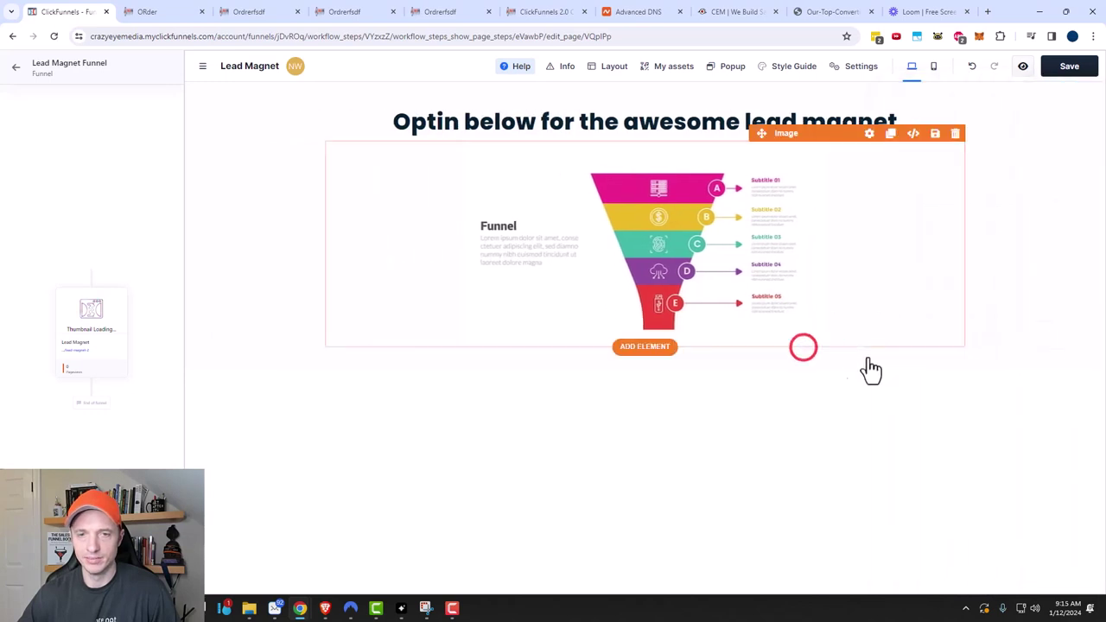
Add two input fields below the funnel image
{"action": "left_click", "coordinate": [649, 347]}
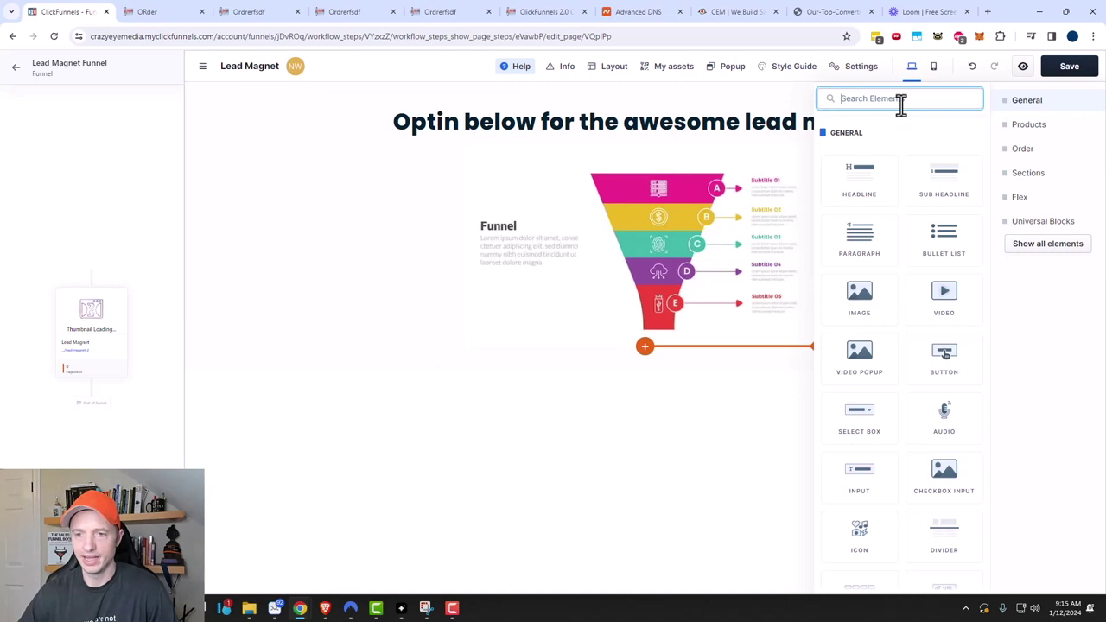
{"action": "left_click", "coordinate": [861, 475]}
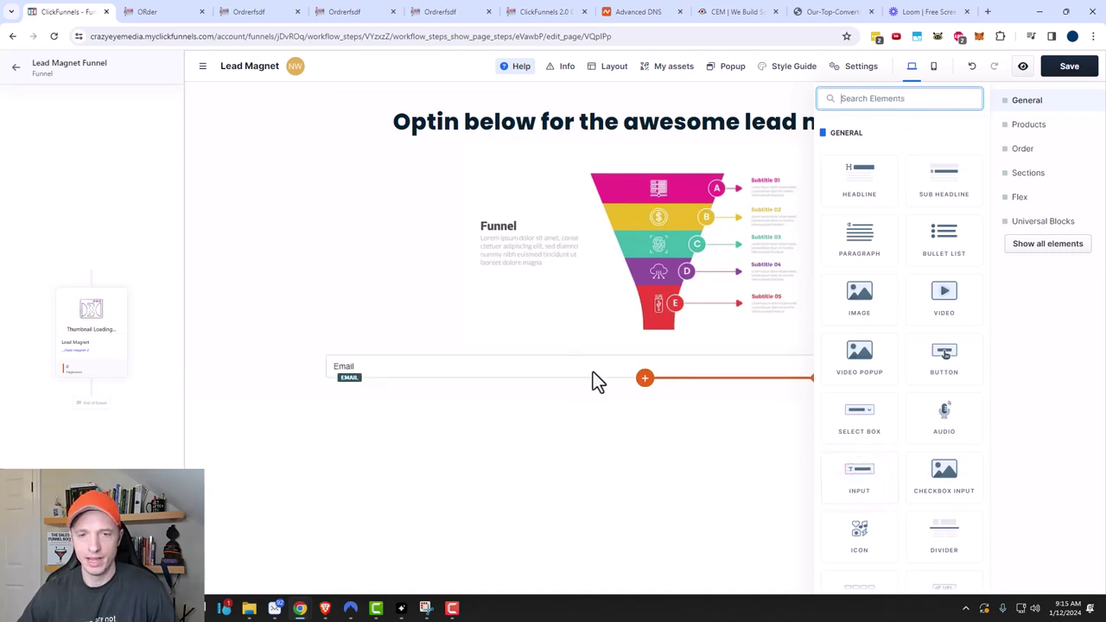
{"action": "left_click", "coordinate": [859, 478]}
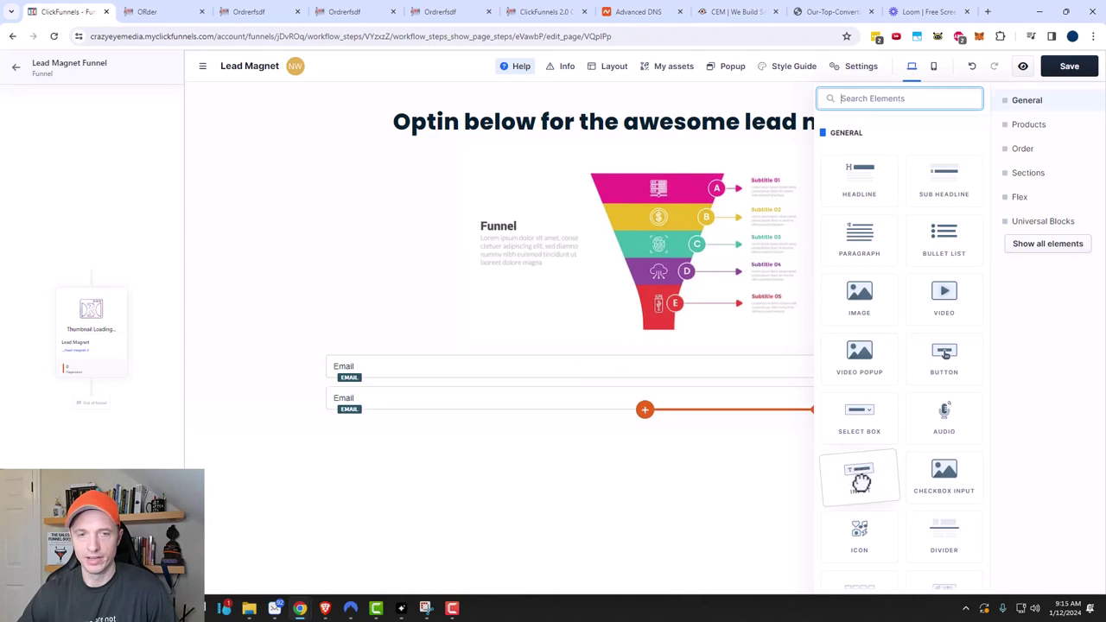
Set the first input field's type to Full Name and look through its remaining style settings
{"action": "left_click", "coordinate": [628, 364]}
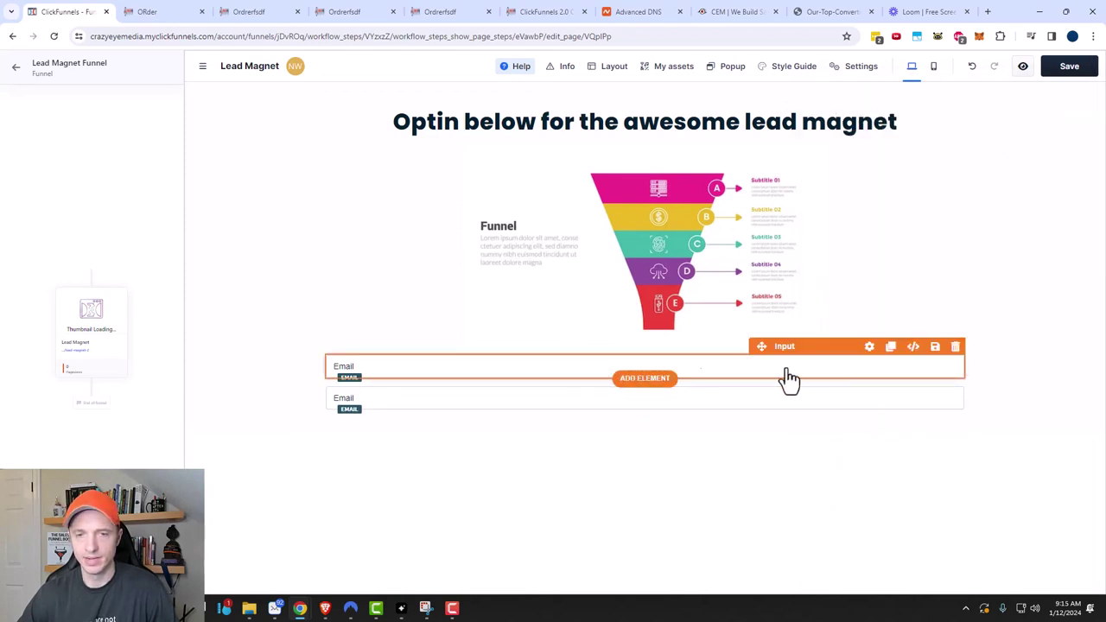
{"action": "left_click", "coordinate": [869, 346]}
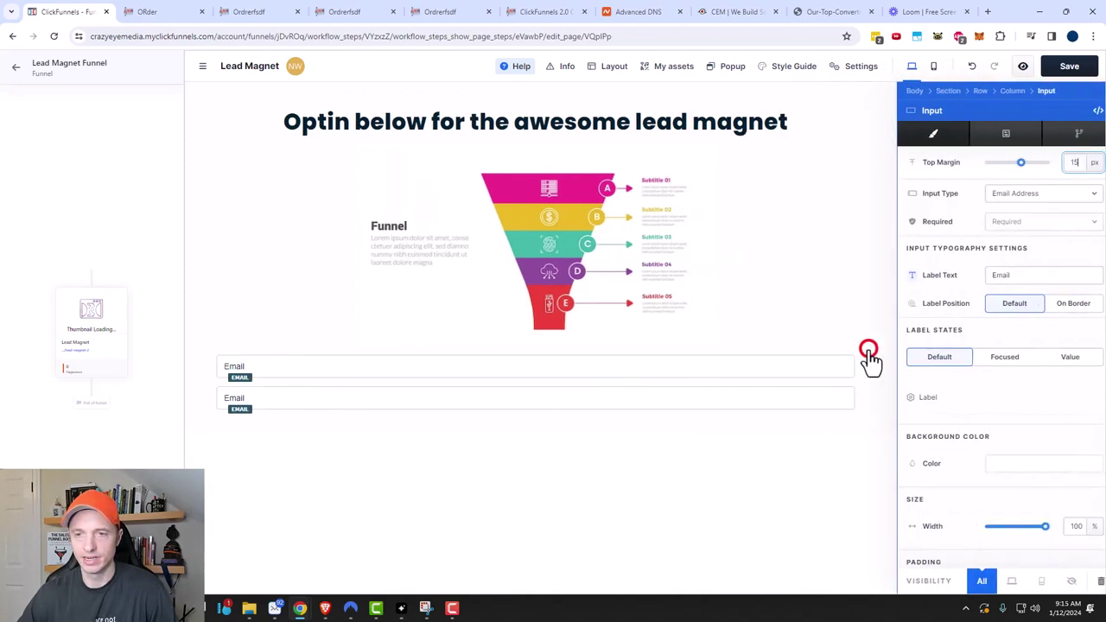
{"action": "left_click", "coordinate": [1028, 198]}
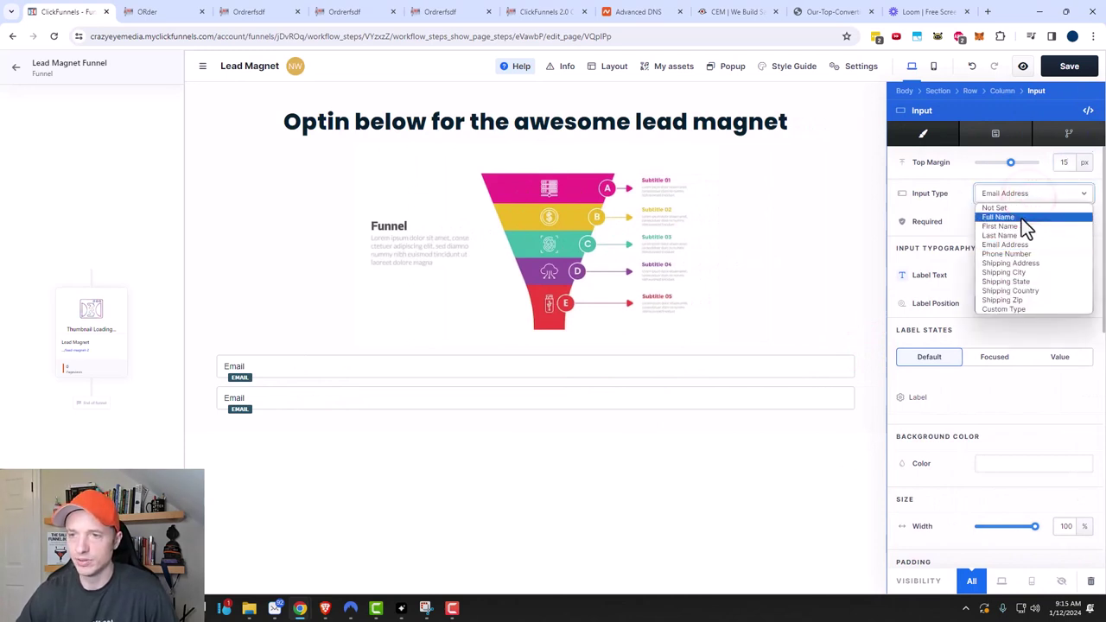
{"action": "left_click", "coordinate": [1021, 217]}
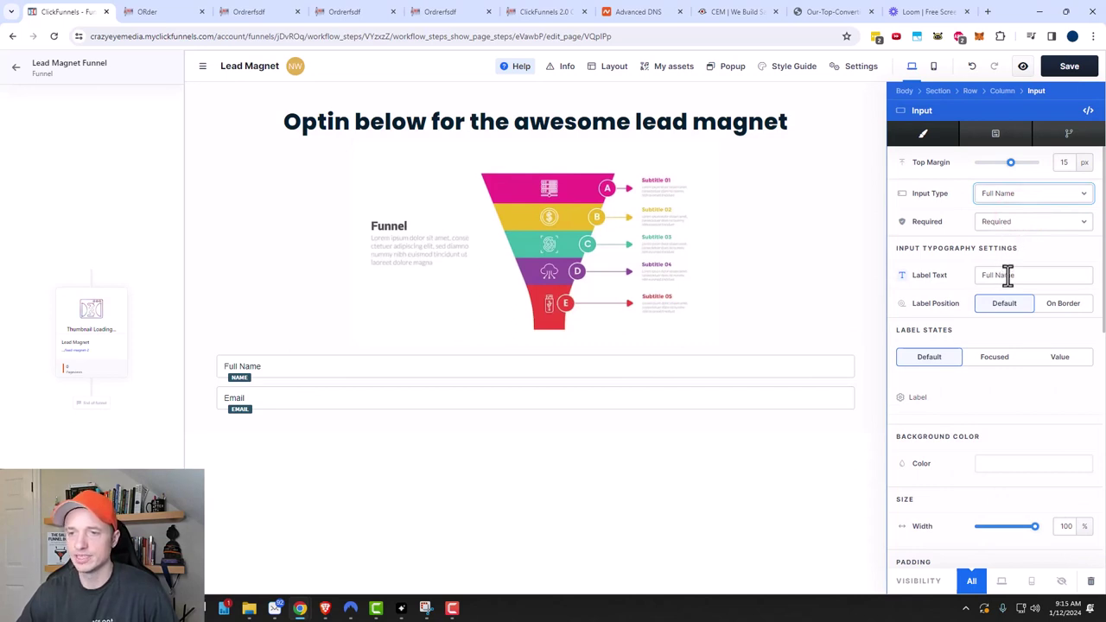
{"action": "scroll", "coordinate": [951, 415], "scroll_direction": "down", "scroll_amount": 5}
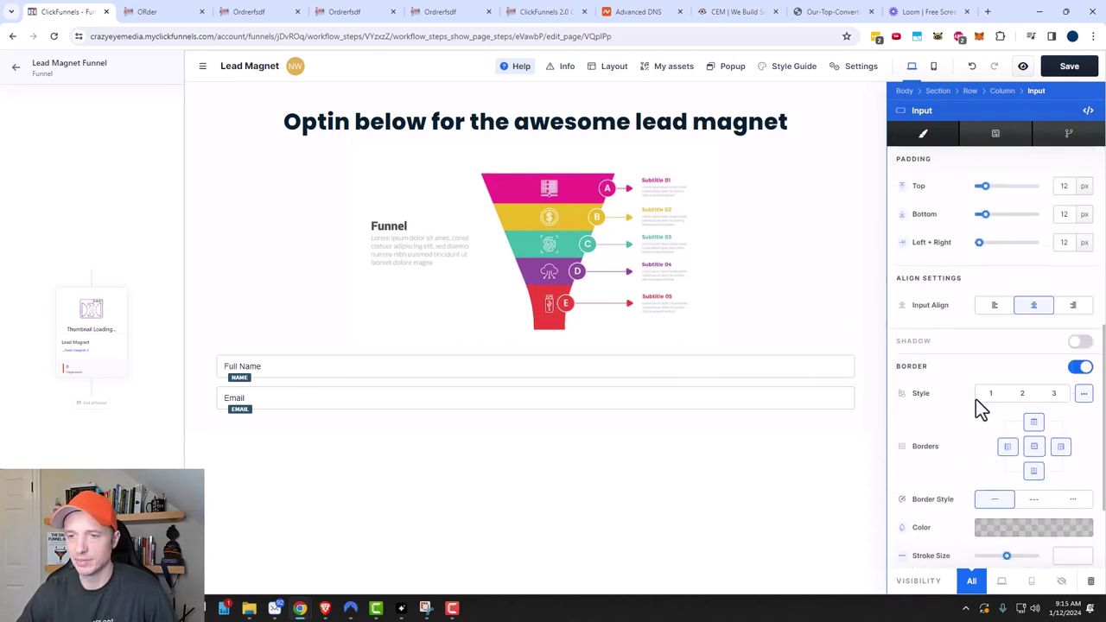
{"action": "scroll", "coordinate": [979, 407], "scroll_direction": "down", "scroll_amount": 2}
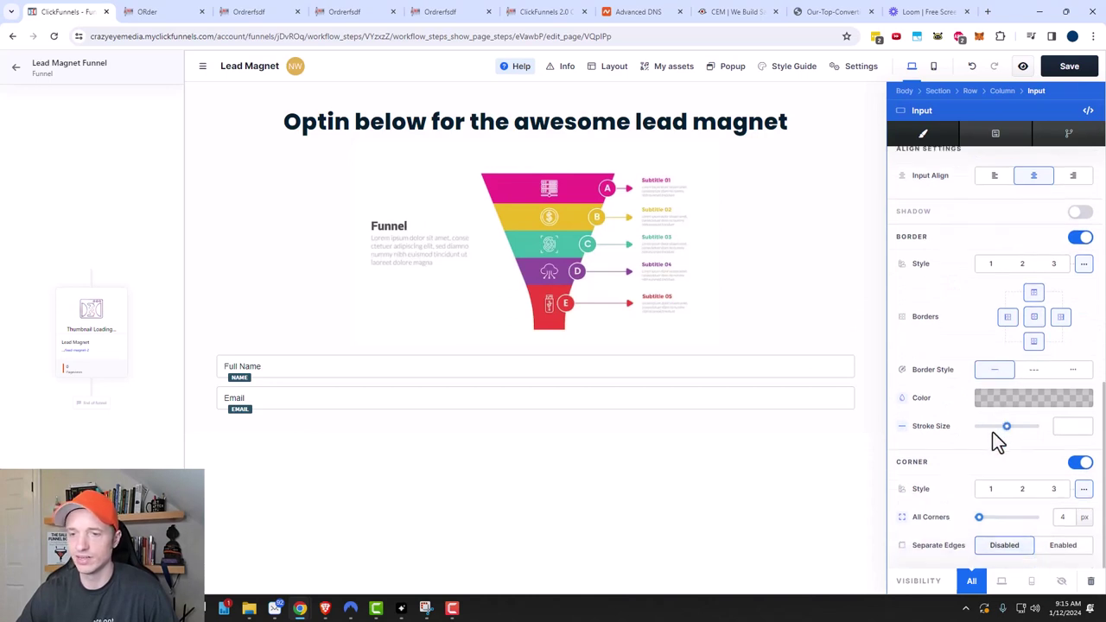
{"action": "scroll", "coordinate": [992, 432], "scroll_direction": "up", "scroll_amount": 3}
{"action": "left_click", "coordinate": [741, 467]}
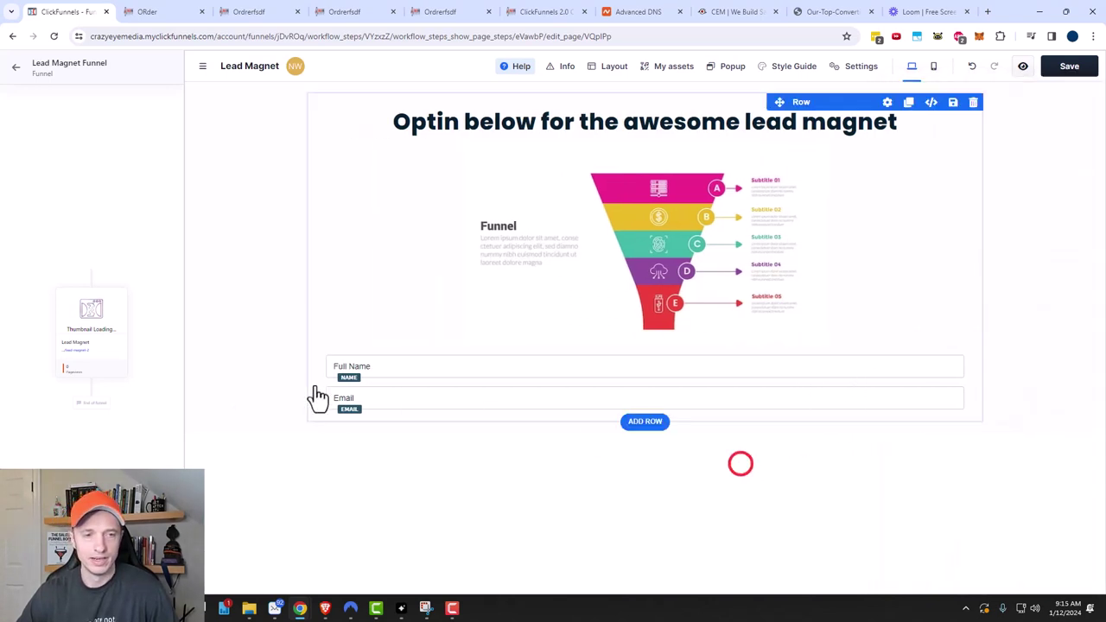
Choose Email Address as the second input field's type and look over its other settings
{"action": "left_click", "coordinate": [398, 399]}
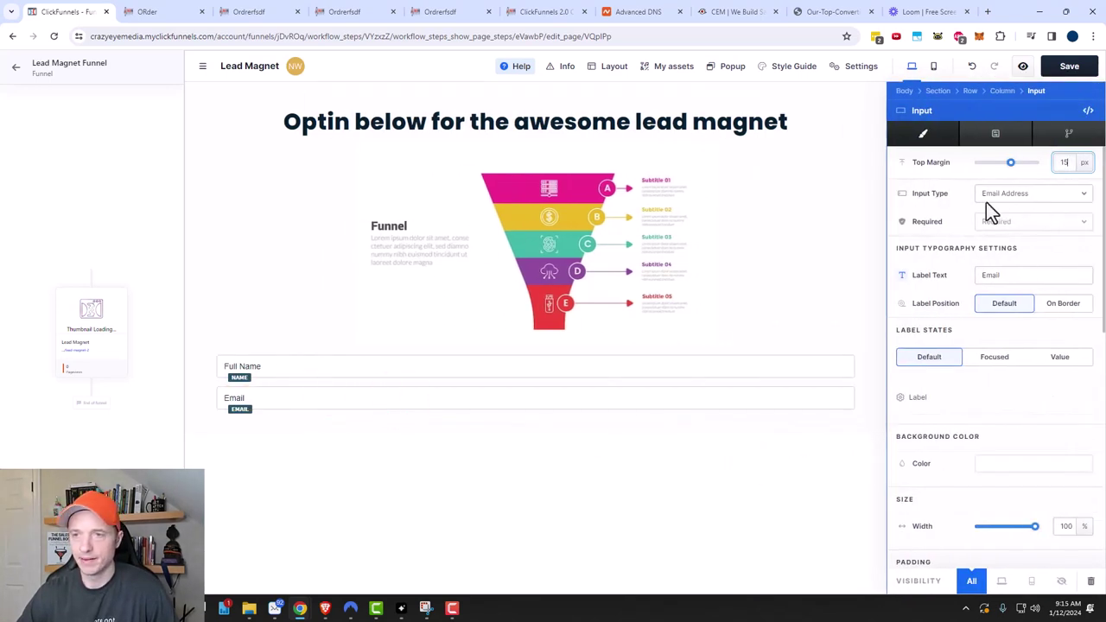
{"action": "left_click", "coordinate": [1021, 194]}
{"action": "left_click", "coordinate": [1022, 248]}
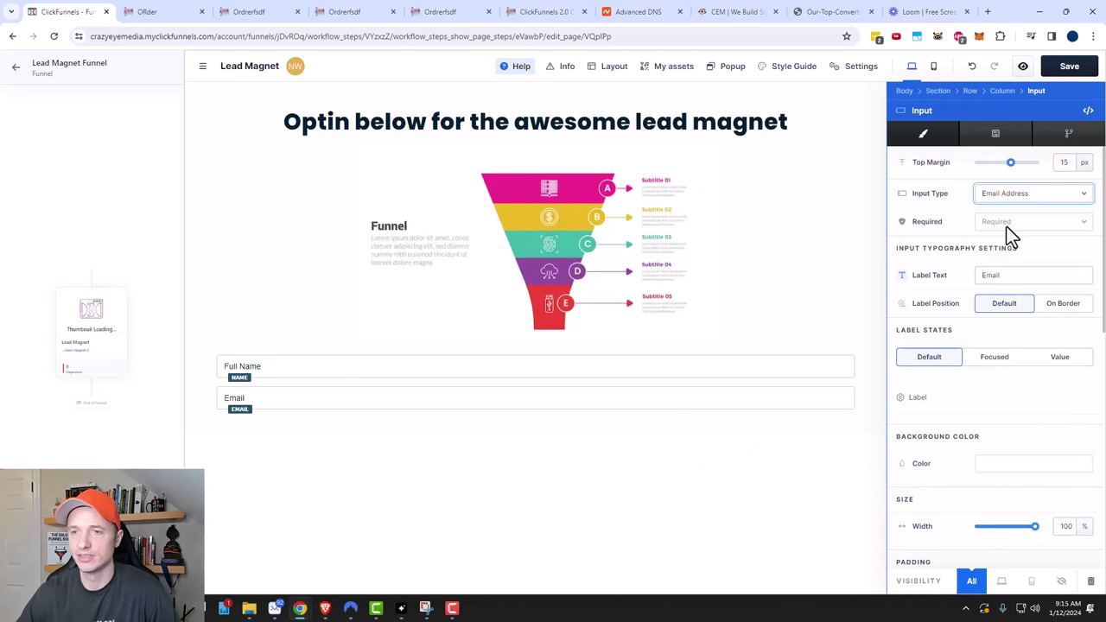
{"action": "scroll", "coordinate": [998, 418], "scroll_direction": "down", "scroll_amount": 4}
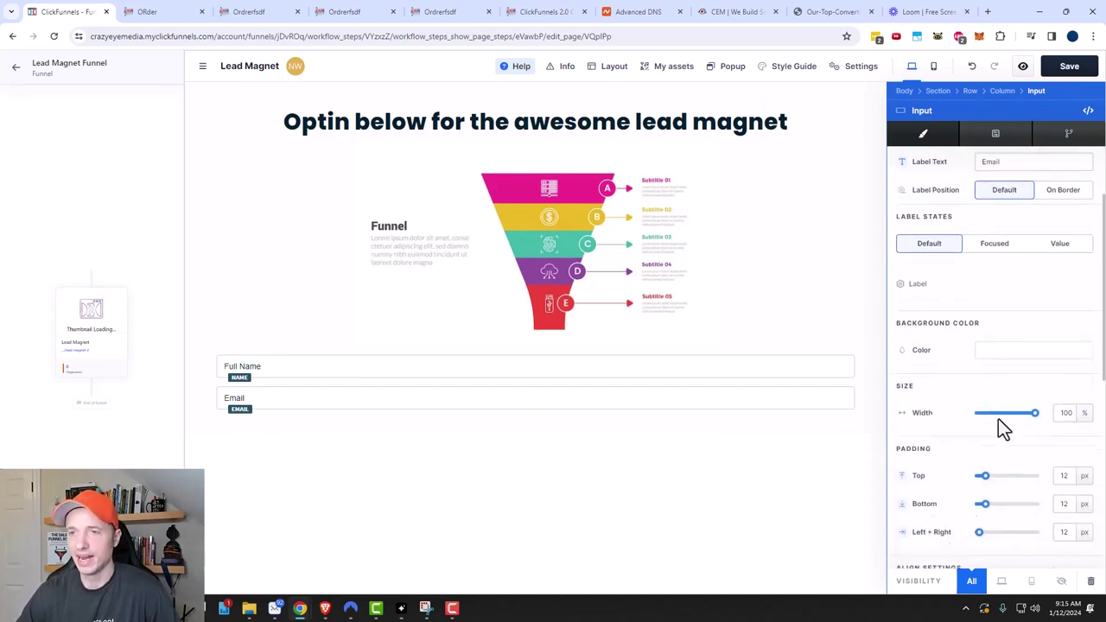
{"action": "left_click", "coordinate": [557, 462]}
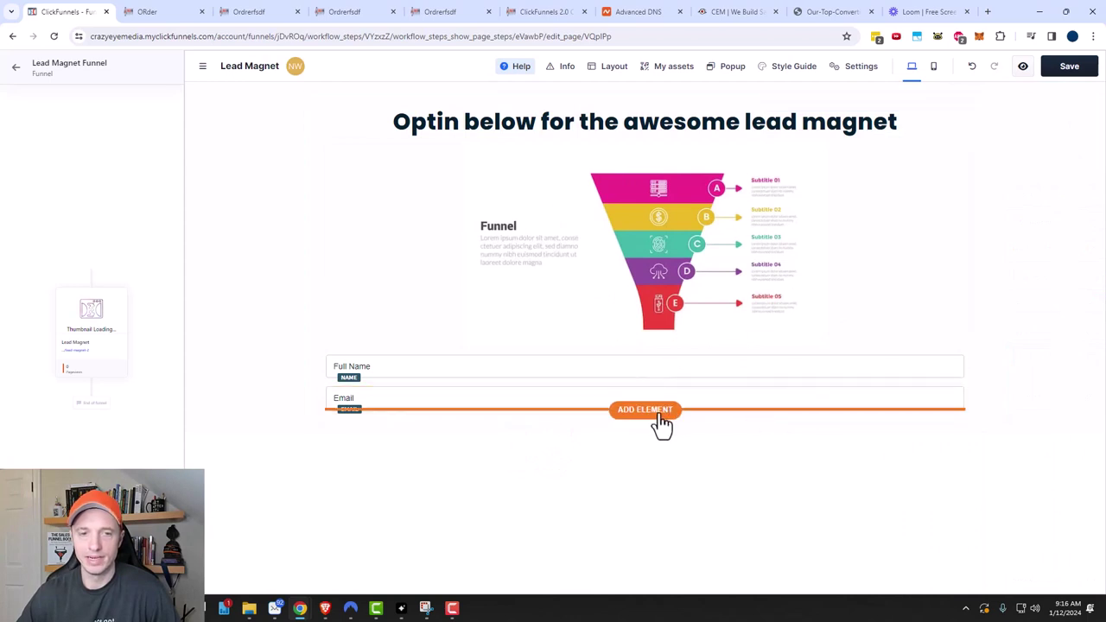
Find the Button element and add it below the email field
{"action": "left_click", "coordinate": [663, 418]}
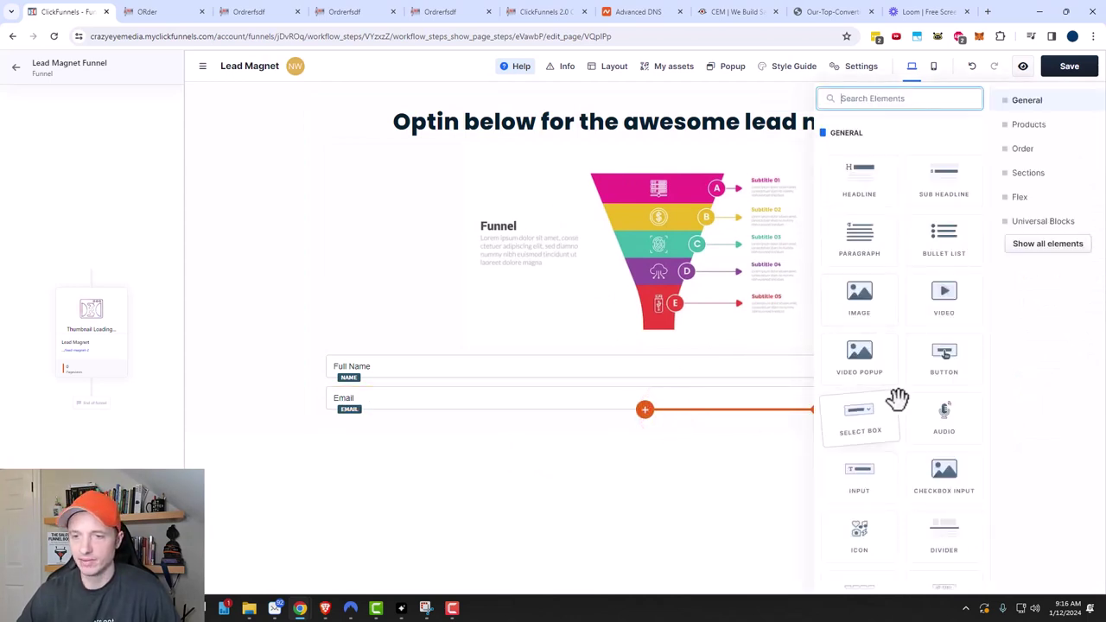
{"action": "left_click", "coordinate": [902, 98]}
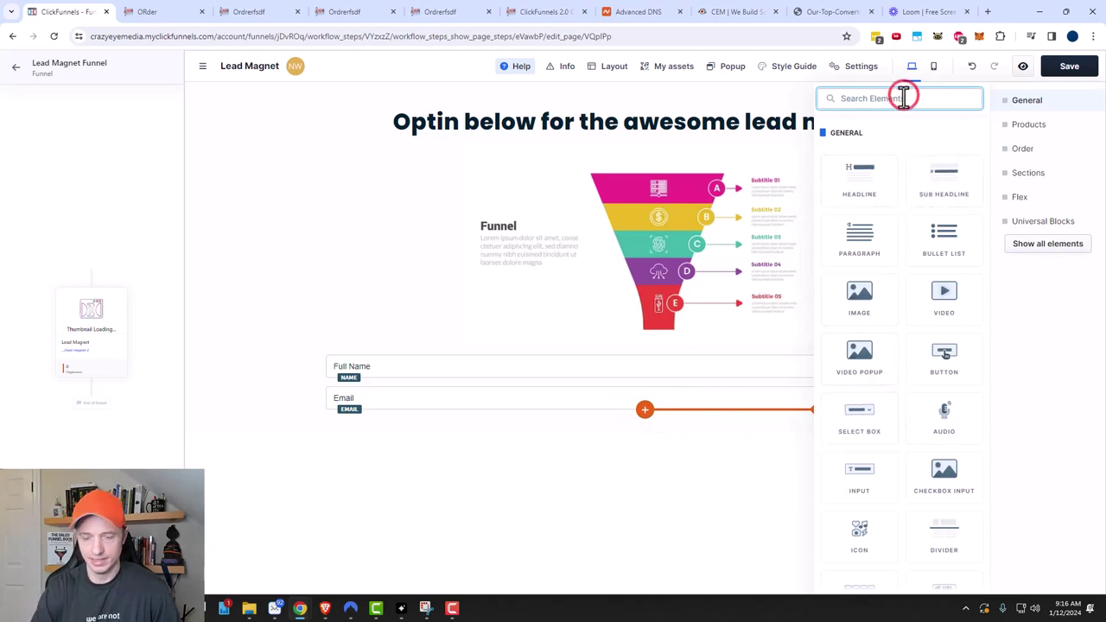
{"action": "type", "text": "button"}
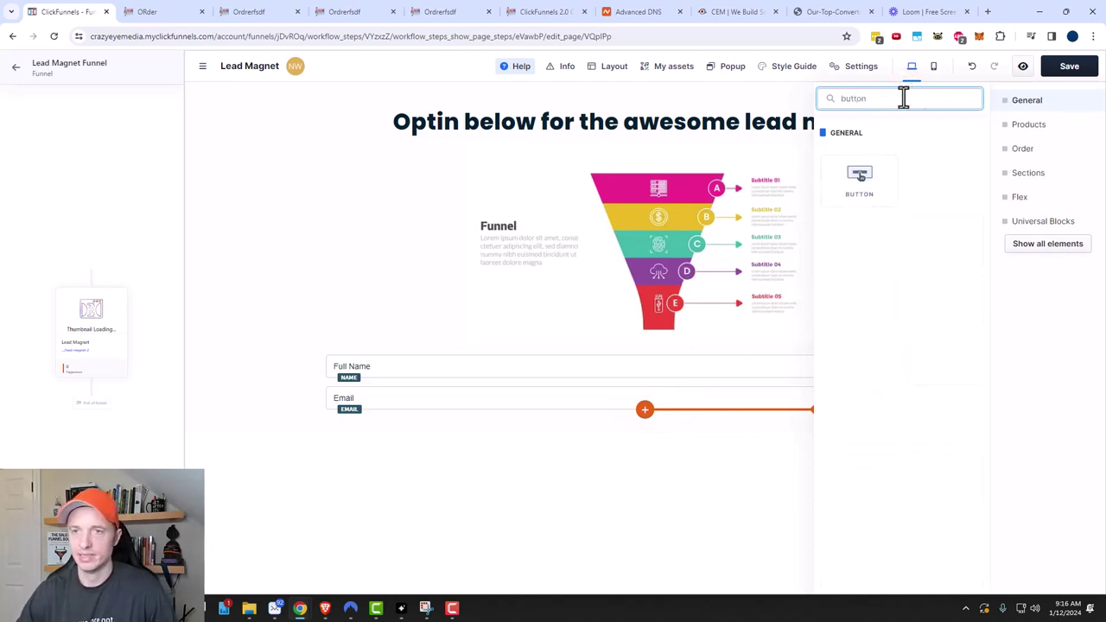
{"action": "left_click", "coordinate": [857, 179]}
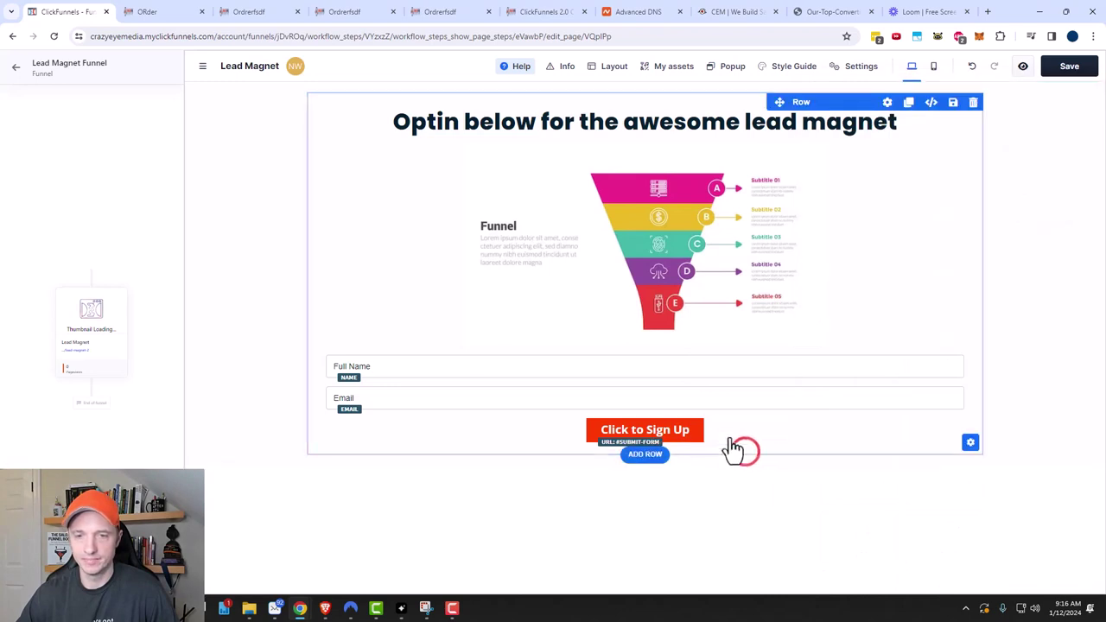
Set the button's text to "Send me the Lead Magnet!"
{"action": "left_click", "coordinate": [869, 410]}
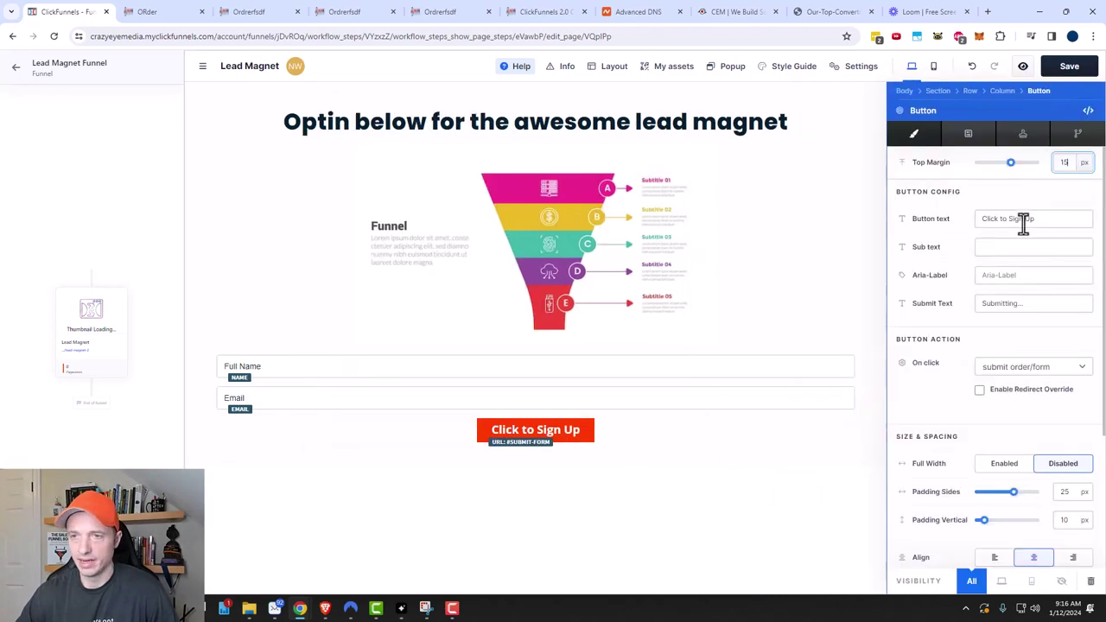
{"action": "left_click", "coordinate": [1047, 219]}
{"action": "triple_click", "coordinate": [1047, 219]}
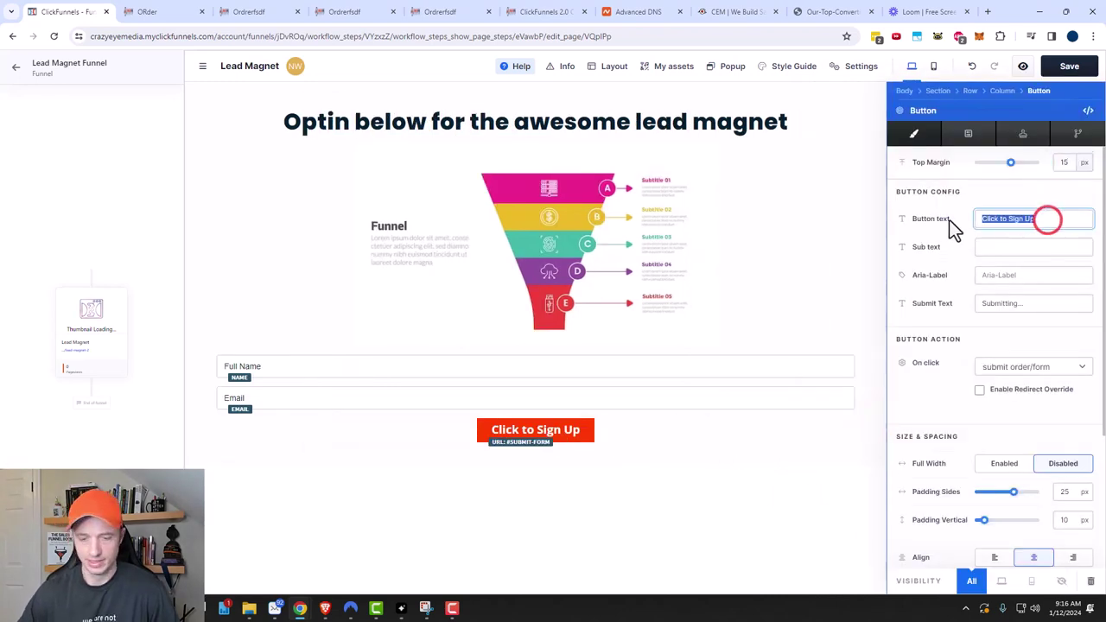
{"action": "type", "text": "Send me the Le"}
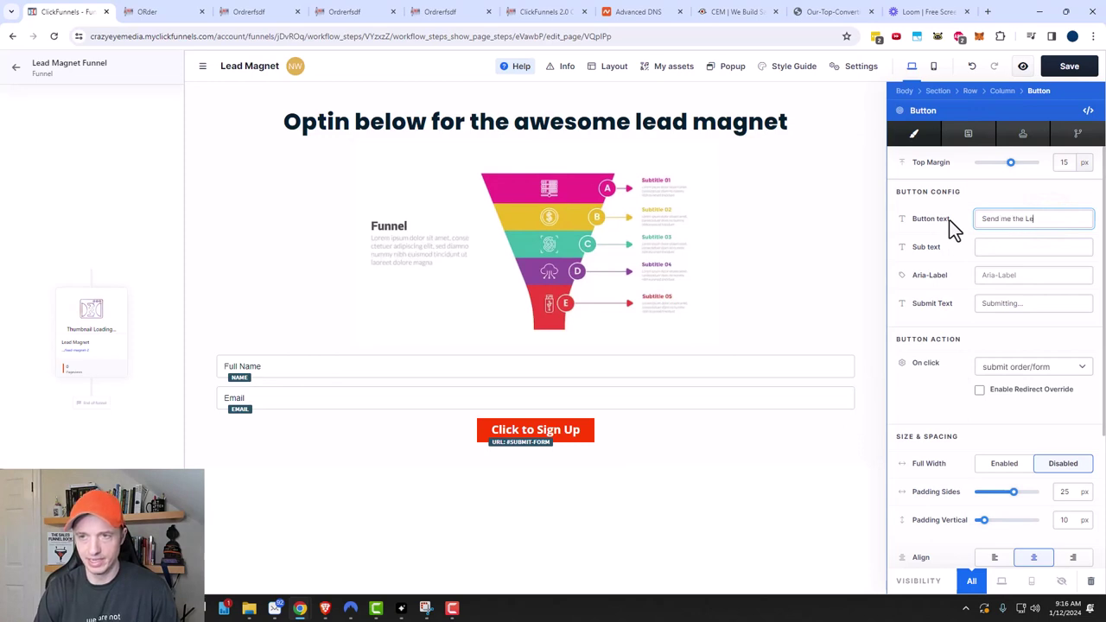
{"action": "type", "text": "ad Magnet!"}
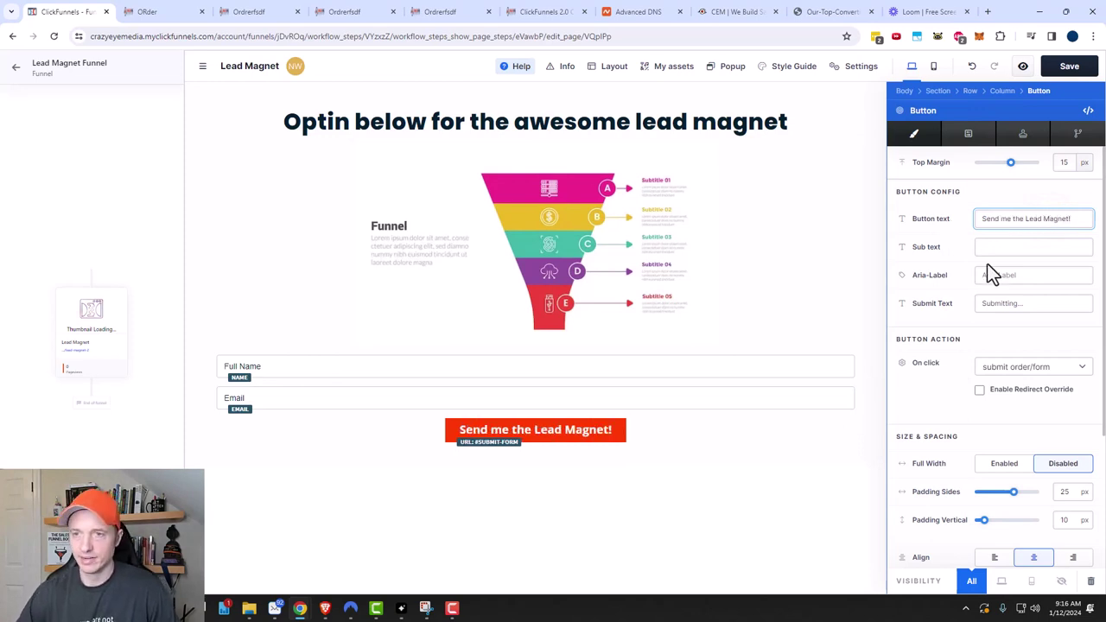
Set the button's sub text to "It will arrive in your inbox" and look over its click action and style options
{"action": "left_click", "coordinate": [1010, 248]}
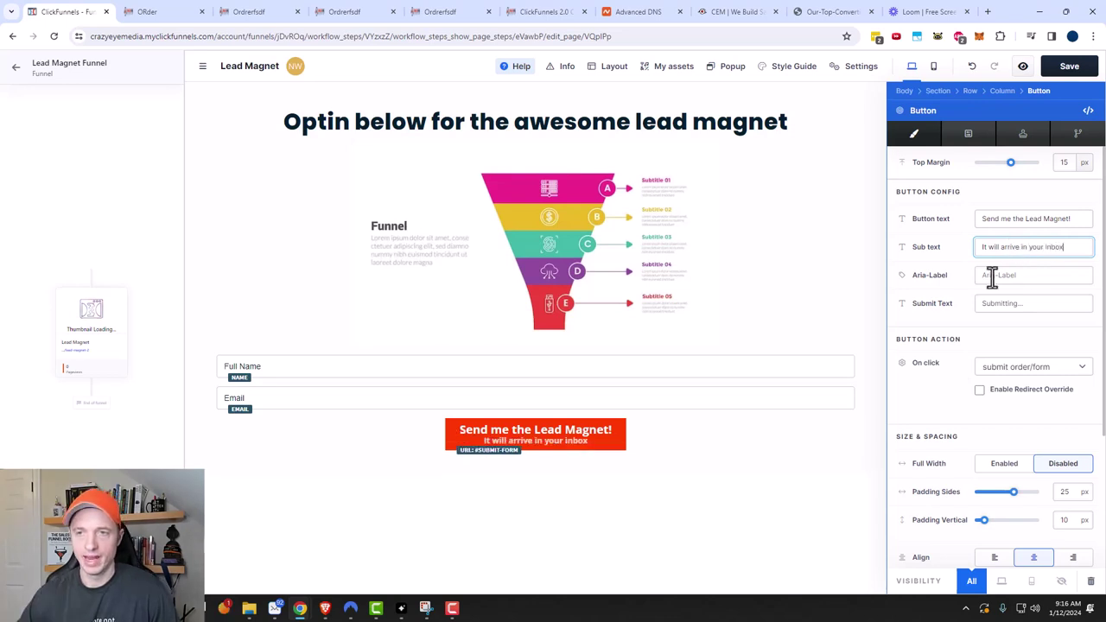
{"action": "scroll", "coordinate": [950, 285], "scroll_direction": "down", "scroll_amount": 1}
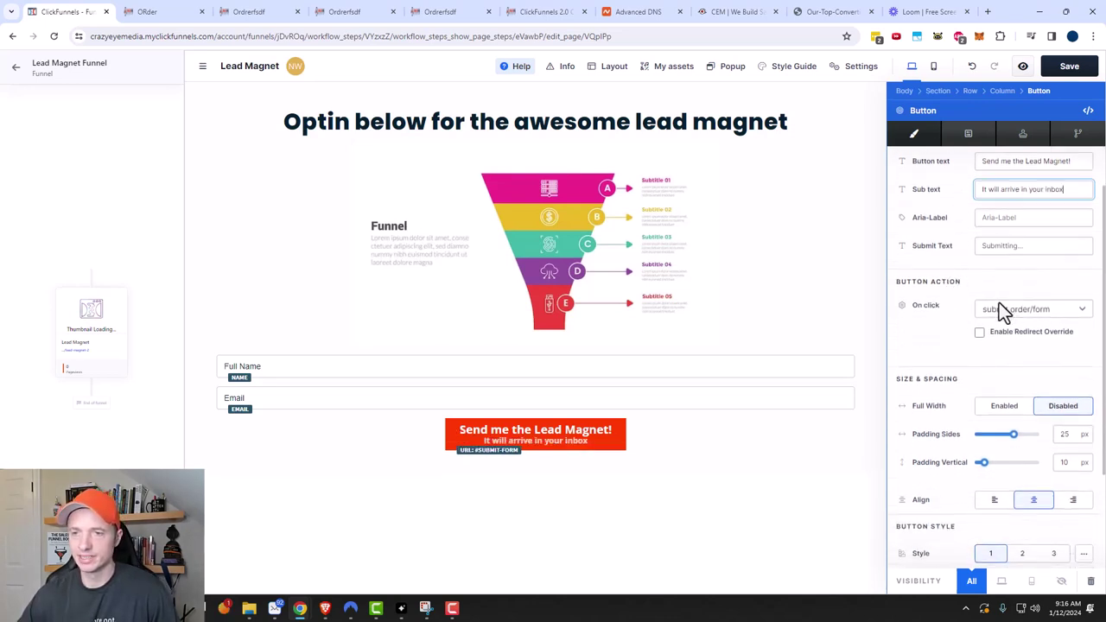
{"action": "left_click", "coordinate": [1040, 308]}
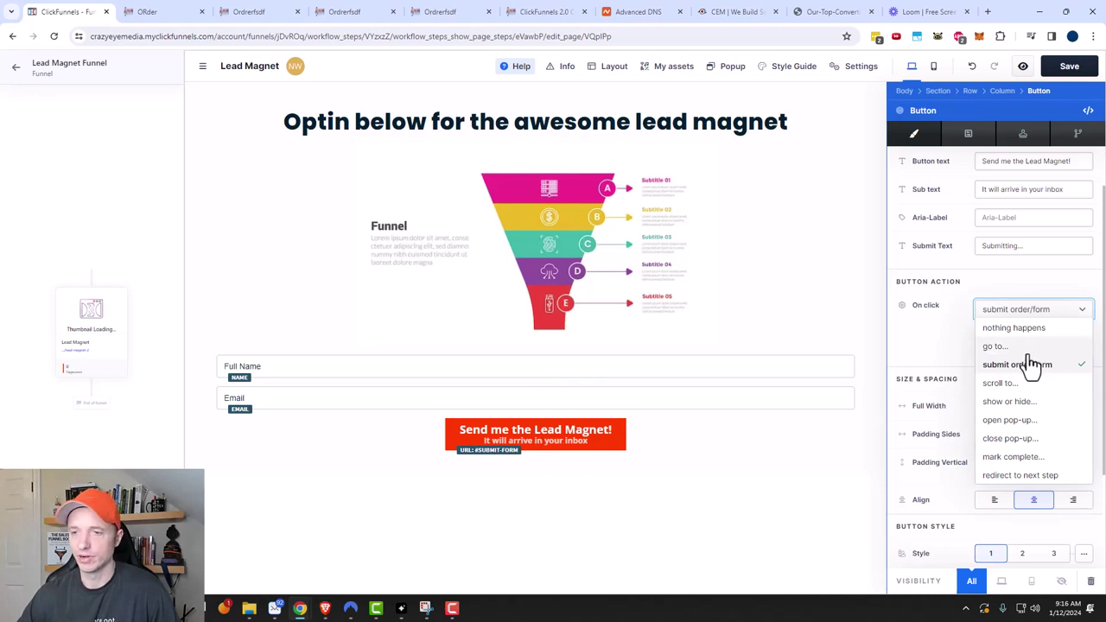
{"action": "left_click", "coordinate": [930, 348]}
{"action": "scroll", "coordinate": [990, 547], "scroll_direction": "down", "scroll_amount": 2}
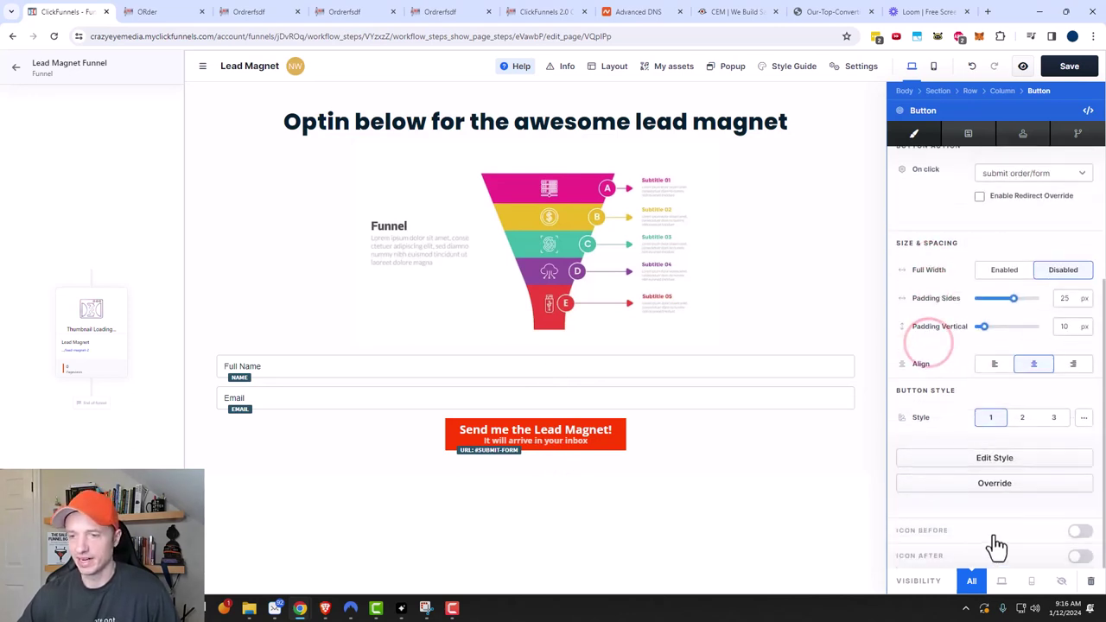
{"action": "left_click", "coordinate": [795, 465]}
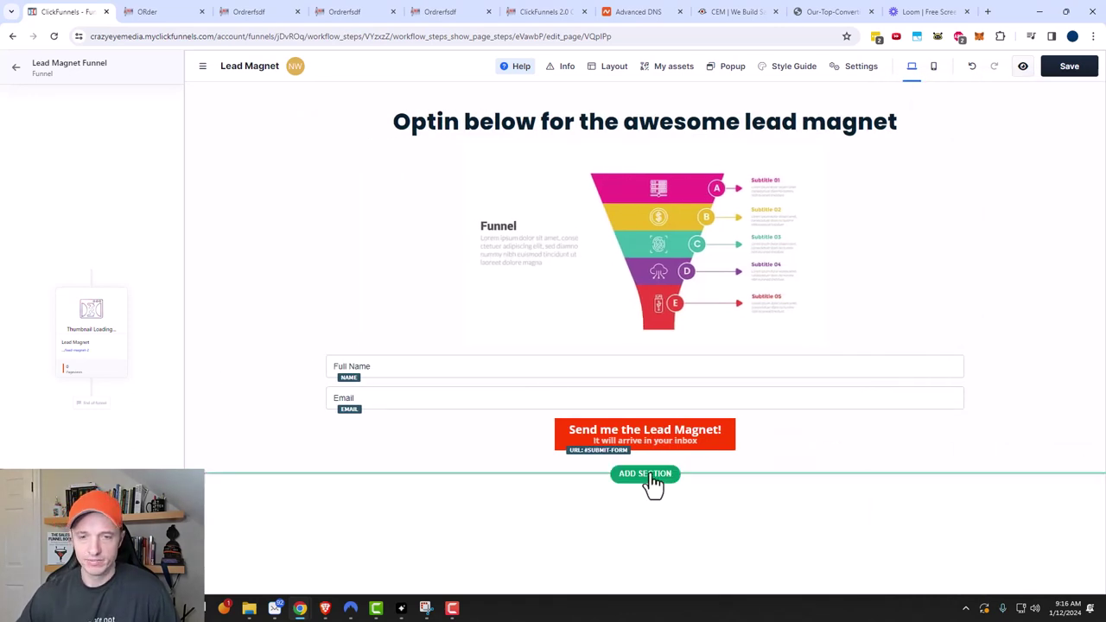
Add the saved universal block Footer Universal 1 below the opt-in section and glance at its block settings
{"action": "left_click", "coordinate": [648, 482]}
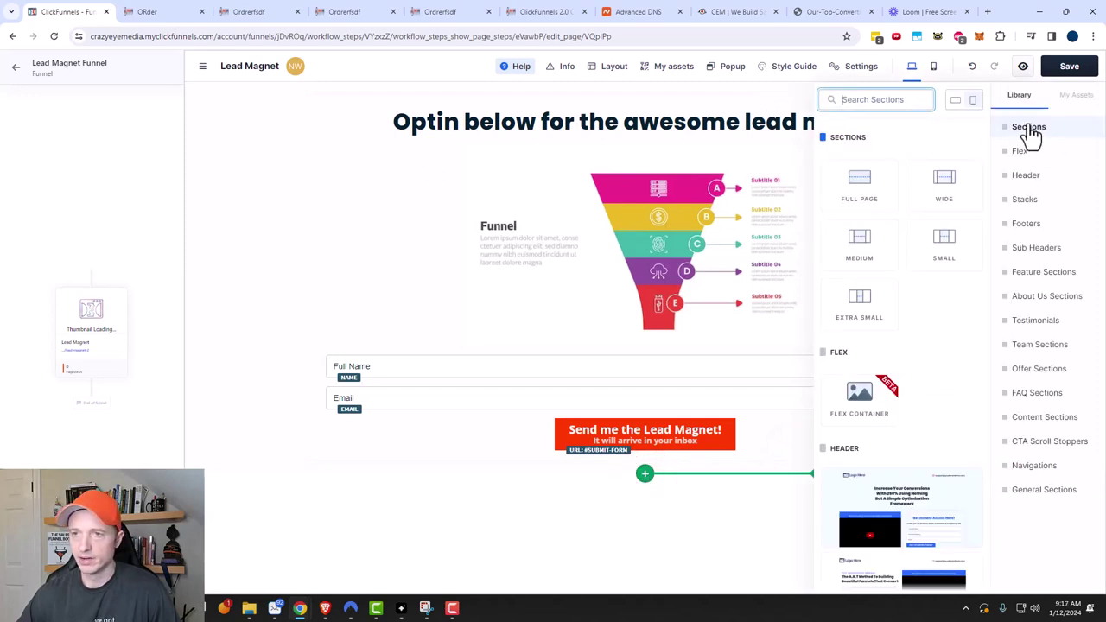
{"action": "left_click", "coordinate": [1085, 102]}
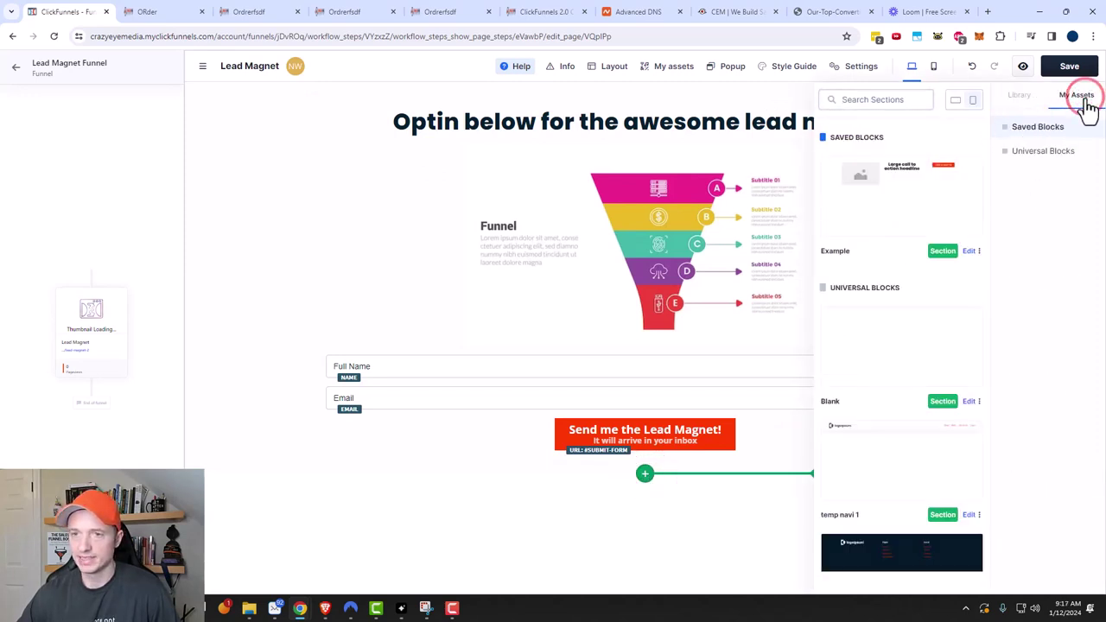
{"action": "scroll", "coordinate": [933, 371], "scroll_direction": "down", "scroll_amount": 2}
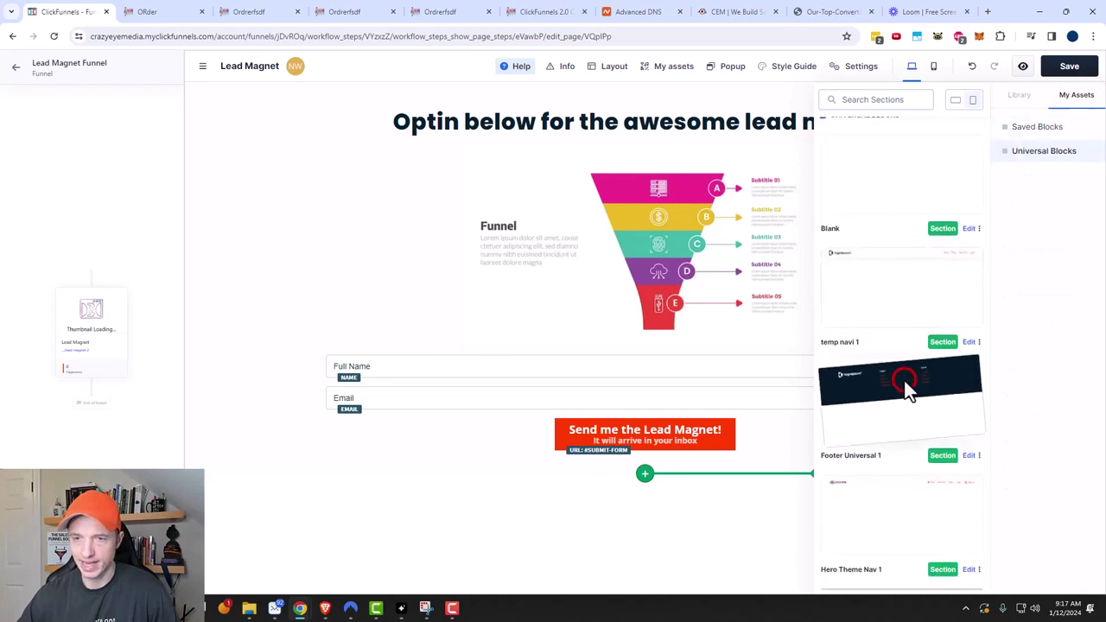
{"action": "left_click_drag", "start_coordinate": [907, 390], "coordinate": [650, 464]}
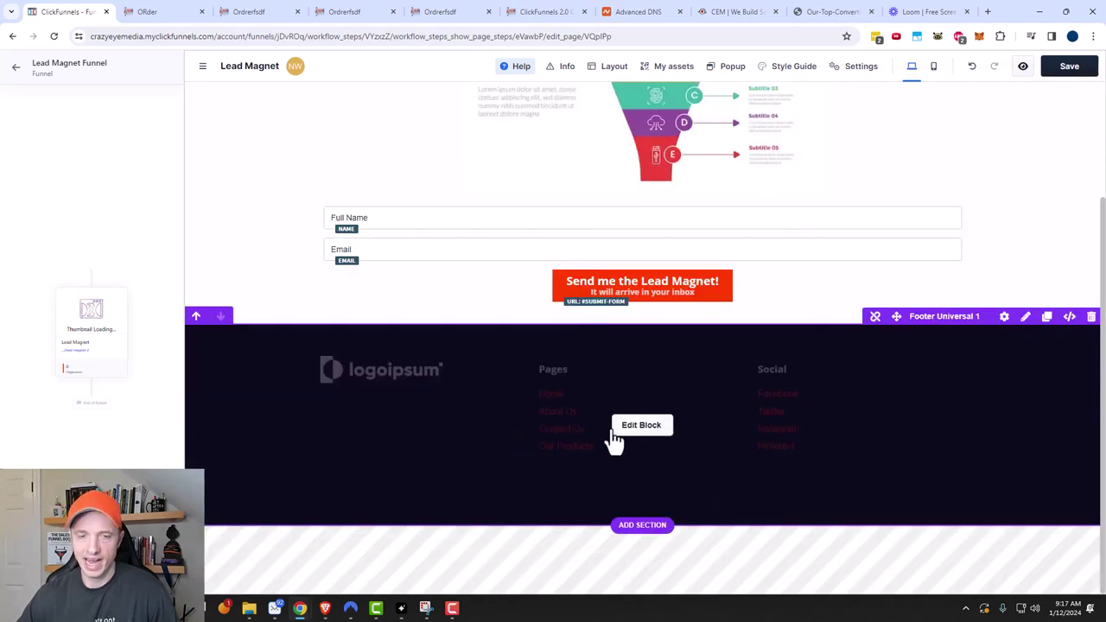
{"action": "left_click", "coordinate": [893, 424]}
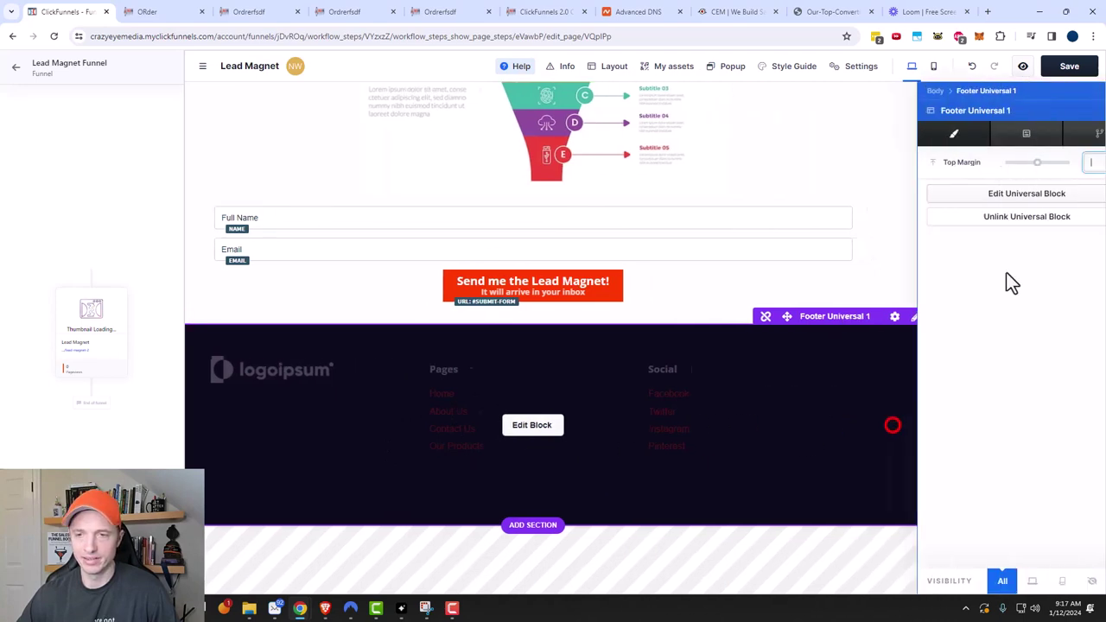
{"action": "left_click", "coordinate": [809, 272]}
Save the Lead Magnet page and return to the funnel workflow
{"action": "scroll", "coordinate": [958, 353], "scroll_direction": "up", "scroll_amount": 2}
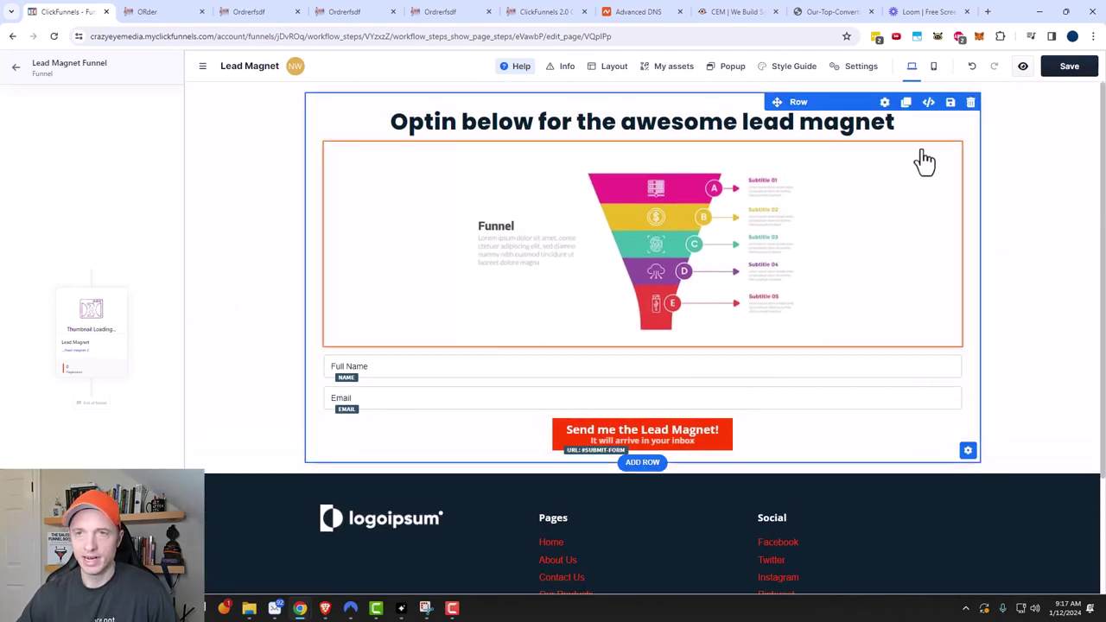
{"action": "left_click", "coordinate": [860, 66]}
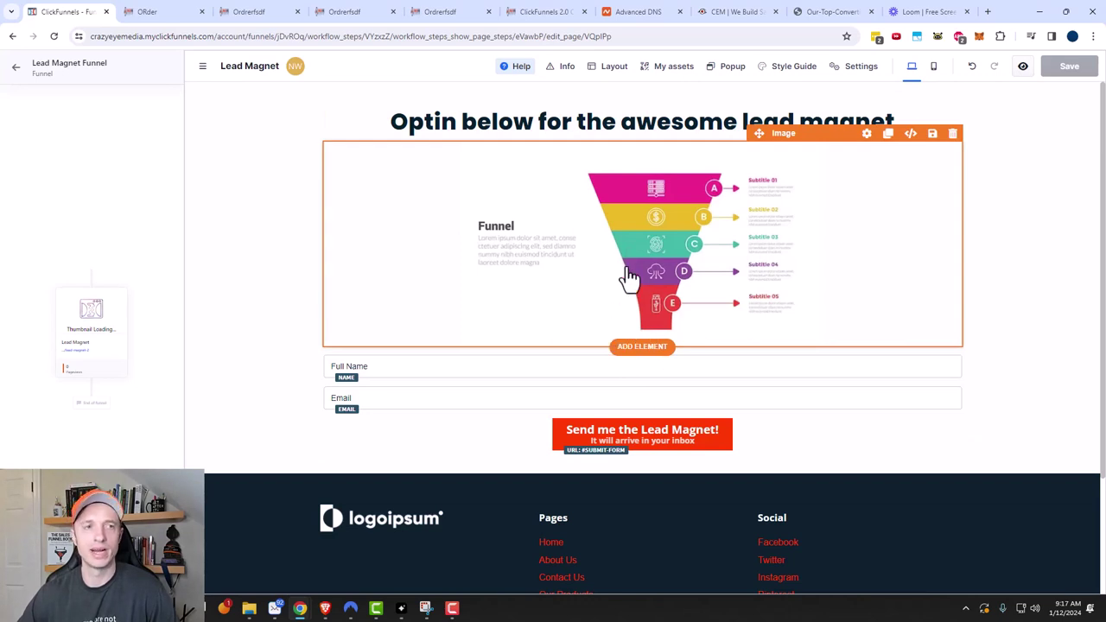
{"action": "left_click", "coordinate": [16, 69]}
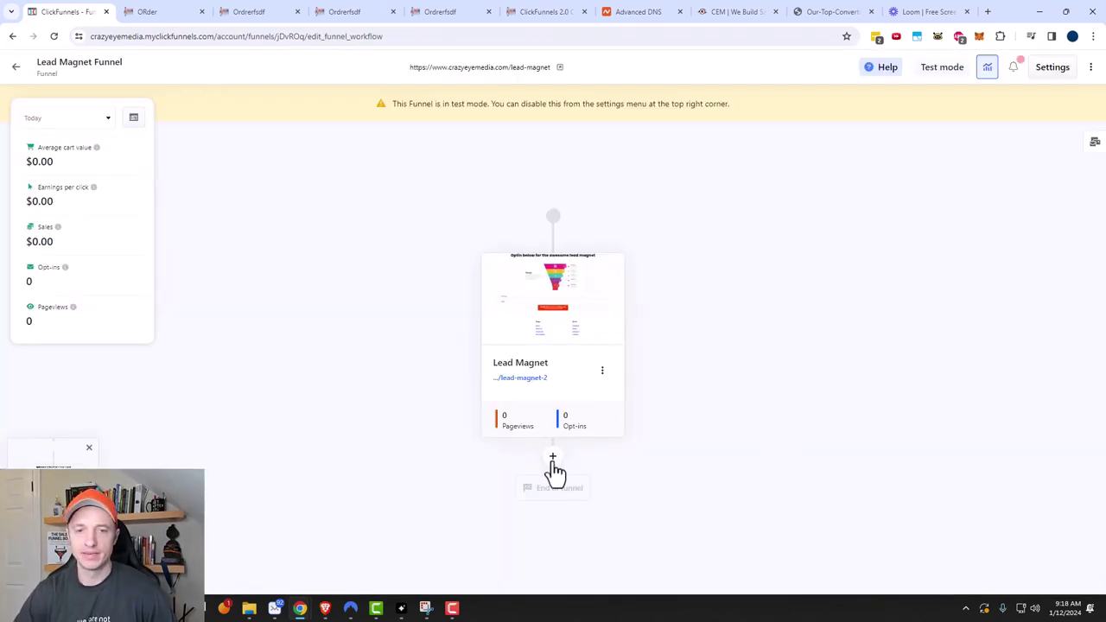
Add a page step after the Lead Magnet page, using the "Thank You - Bold Text" template
{"action": "left_click", "coordinate": [553, 458]}
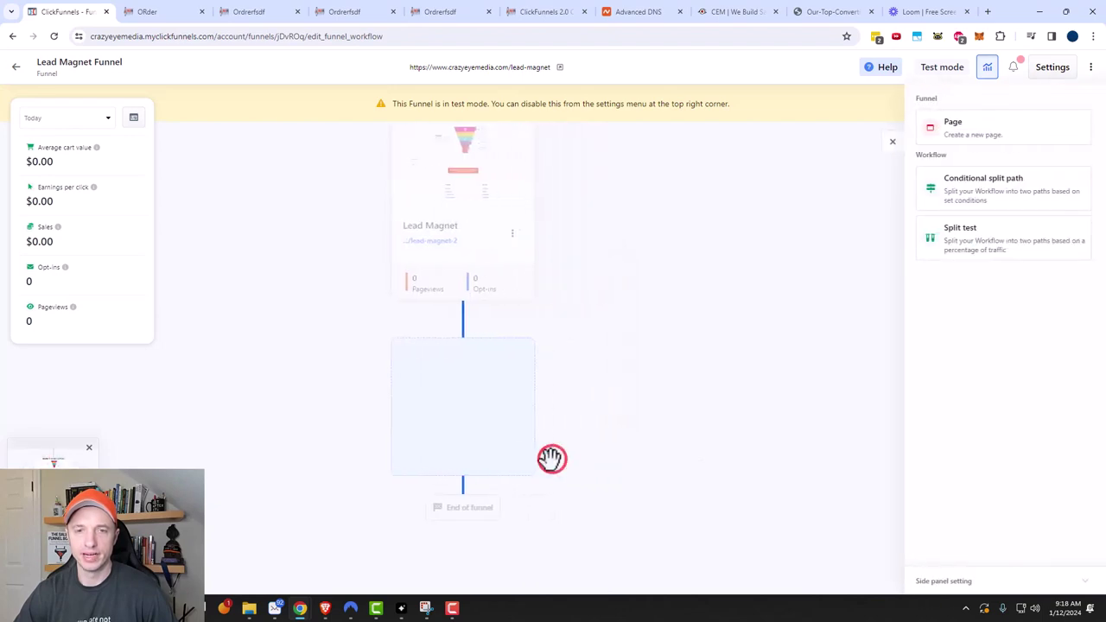
{"action": "left_click", "coordinate": [965, 131]}
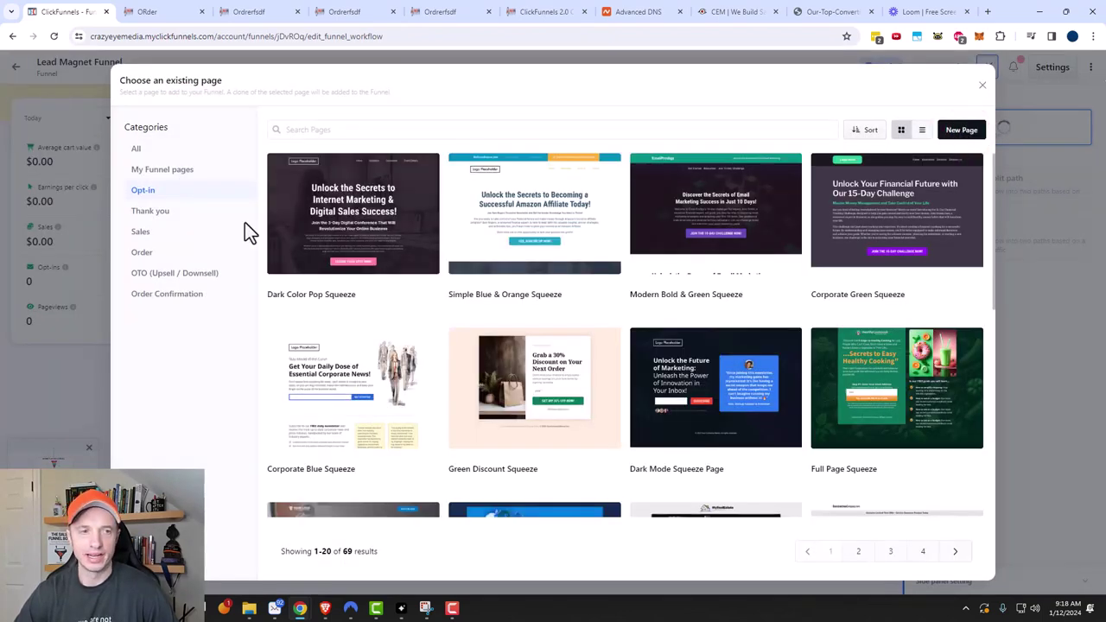
{"action": "left_click", "coordinate": [152, 215]}
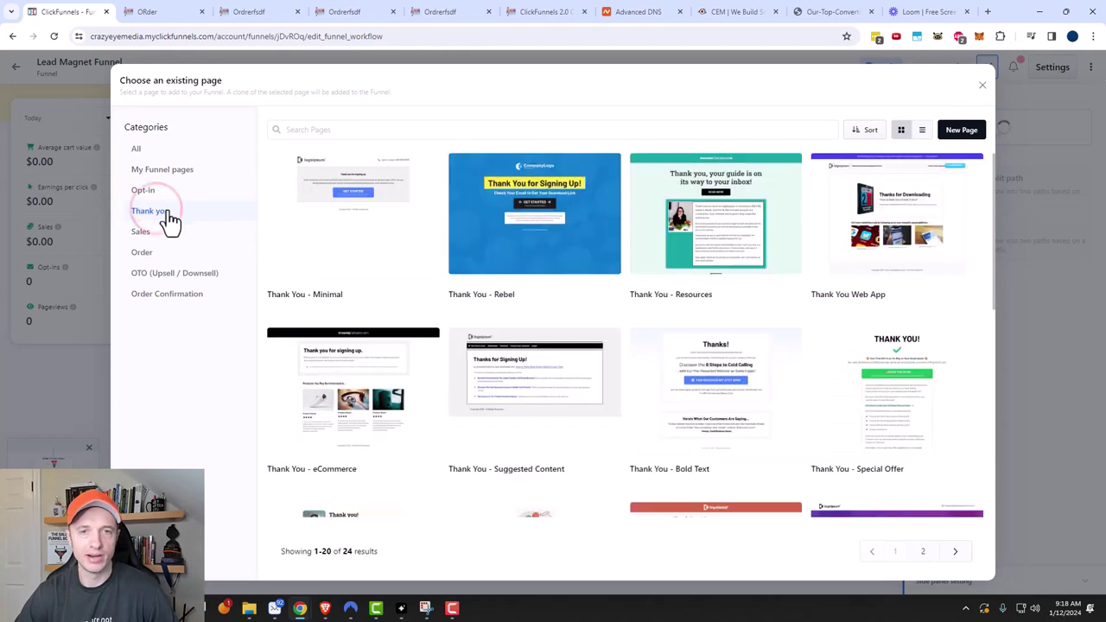
{"action": "mouse_move", "coordinate": [378, 249]}
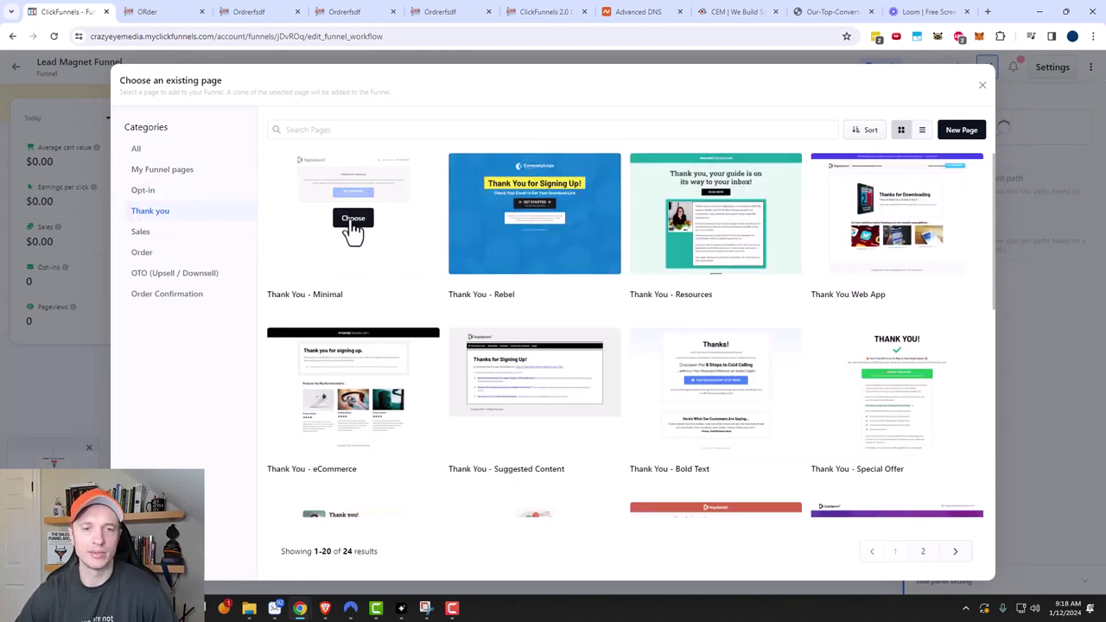
{"action": "mouse_move", "coordinate": [663, 391]}
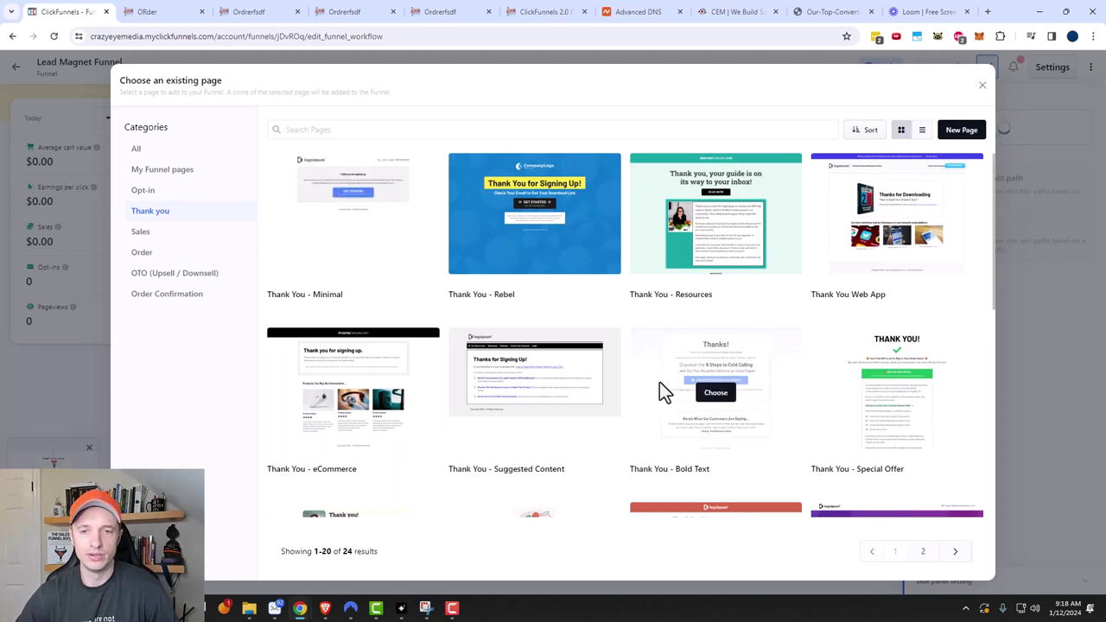
{"action": "left_click", "coordinate": [709, 395]}
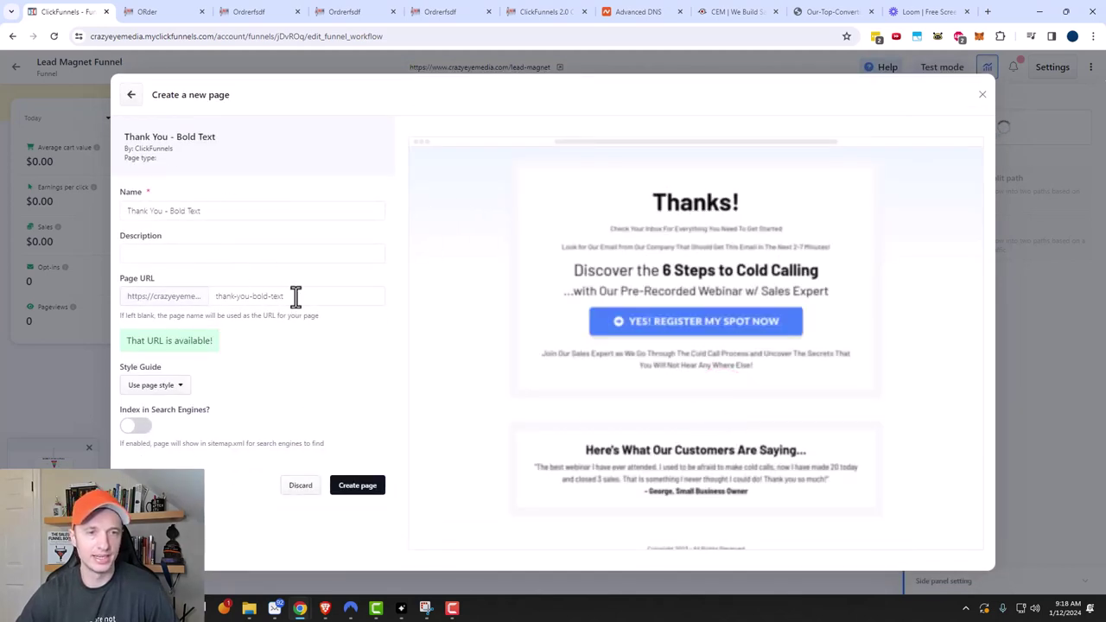
Set the page URL to thank-you-432432 and create the thank-you page
{"action": "left_click_drag", "start_coordinate": [252, 296], "coordinate": [346, 296]}
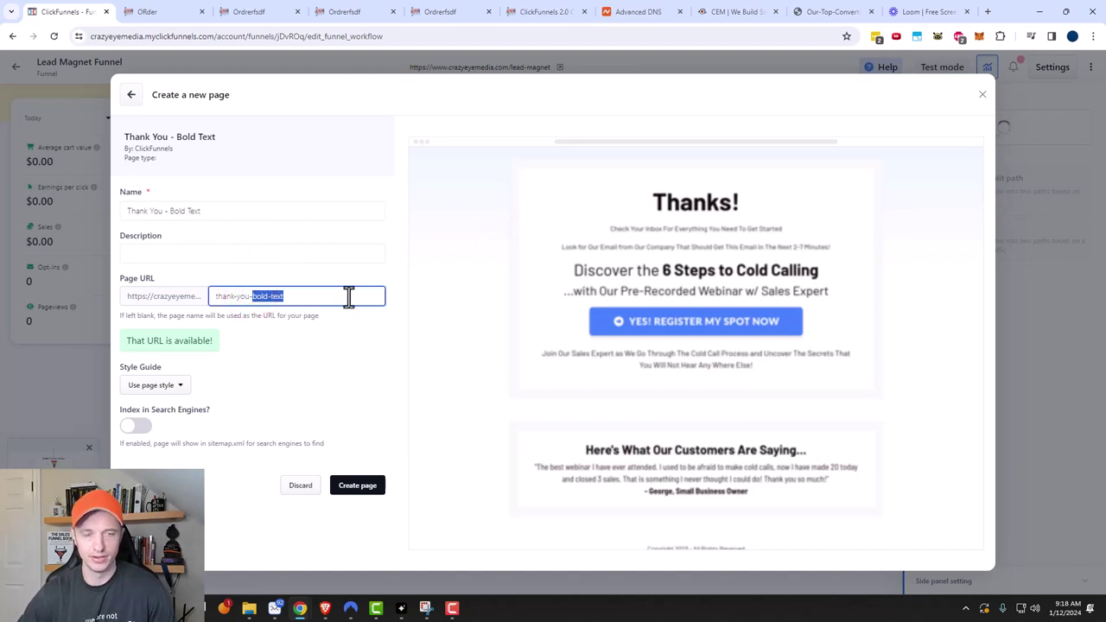
{"action": "type", "text": "432432"}
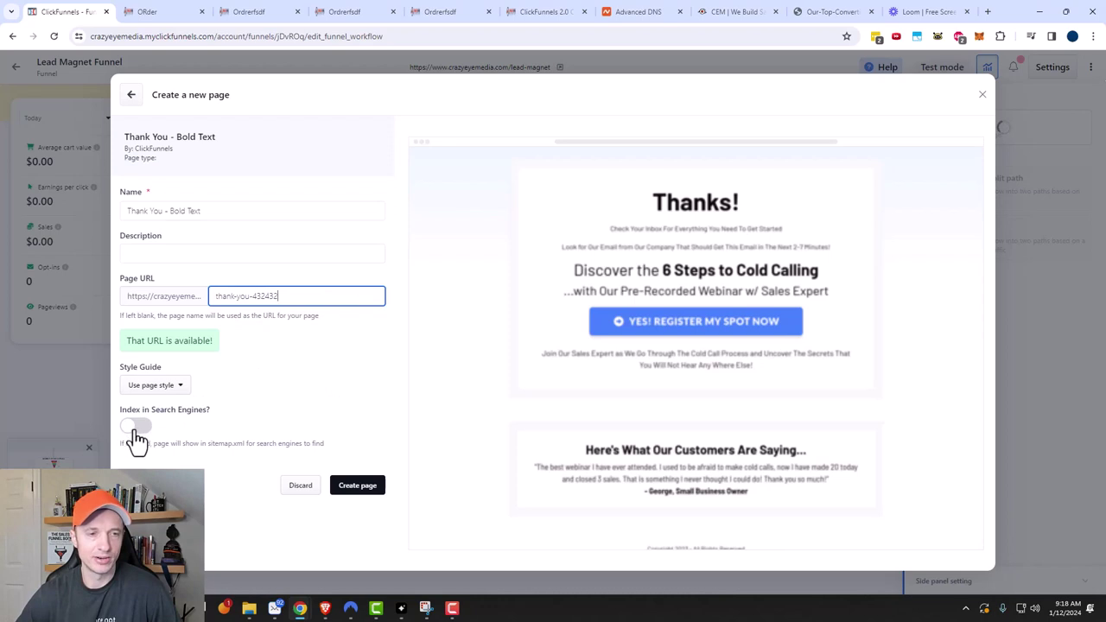
{"action": "left_click", "coordinate": [352, 489]}
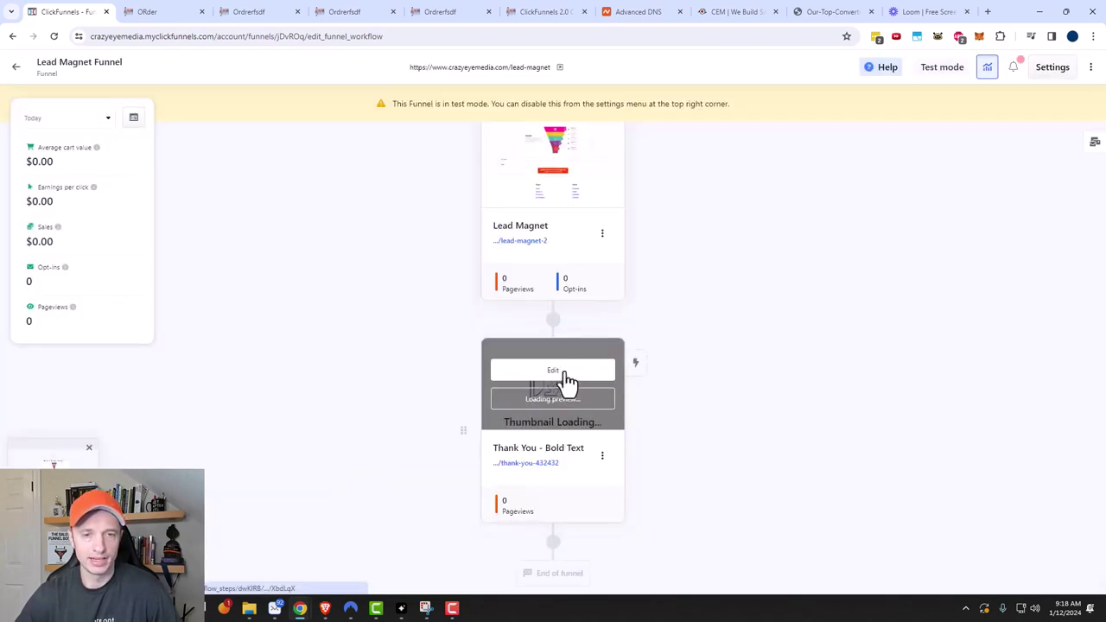
Open the thank-you page for editing and add the line "Check your email for the Lead Magnet!" under "Thanks!" in its headline
{"action": "left_click", "coordinate": [557, 373]}
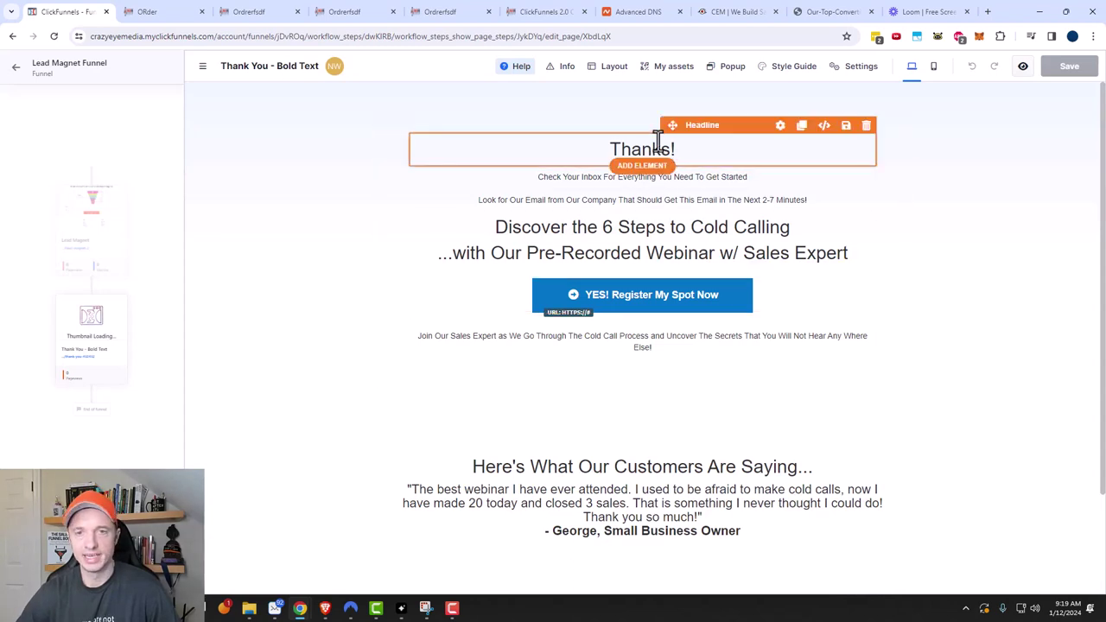
{"action": "left_click", "coordinate": [683, 151]}
{"action": "key", "text": "Return"}
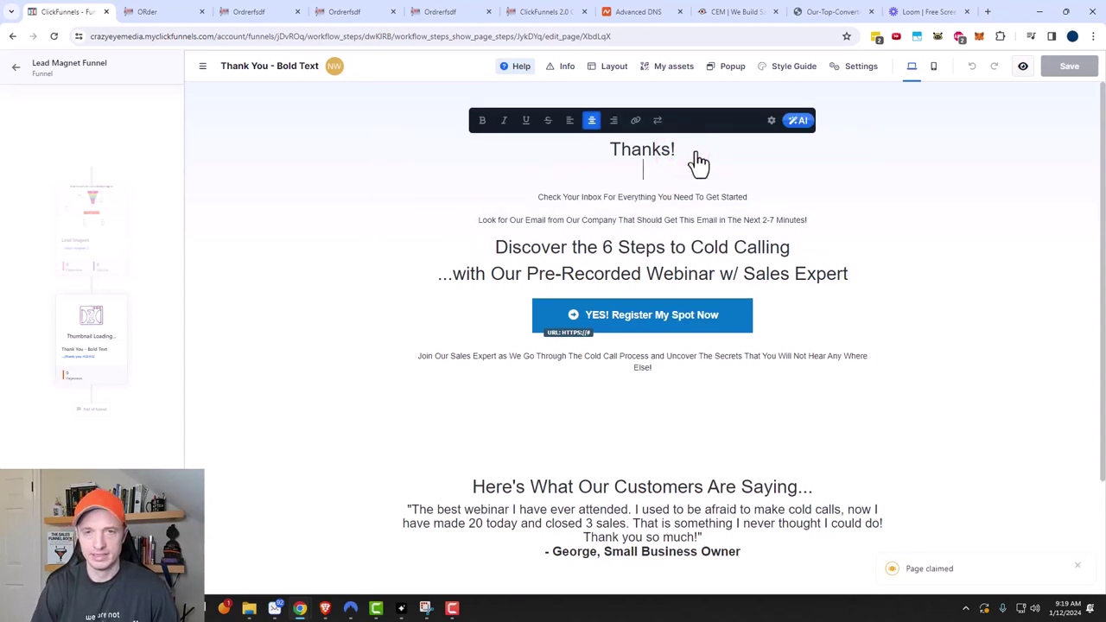
{"action": "type", "text": "Check your email "}
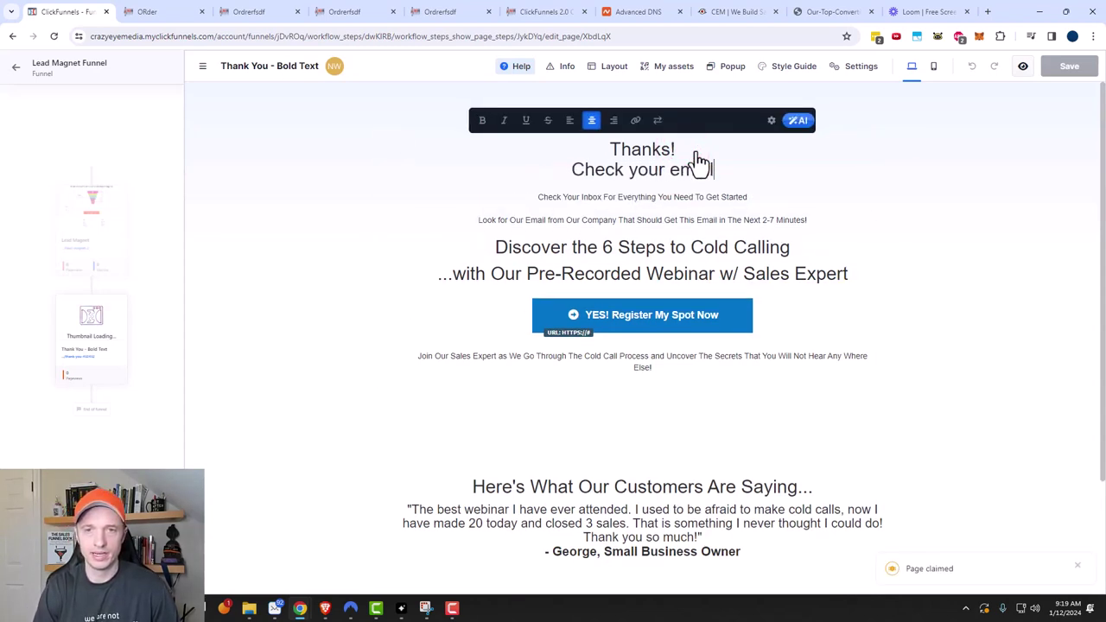
{"action": "type", "text": "for"}
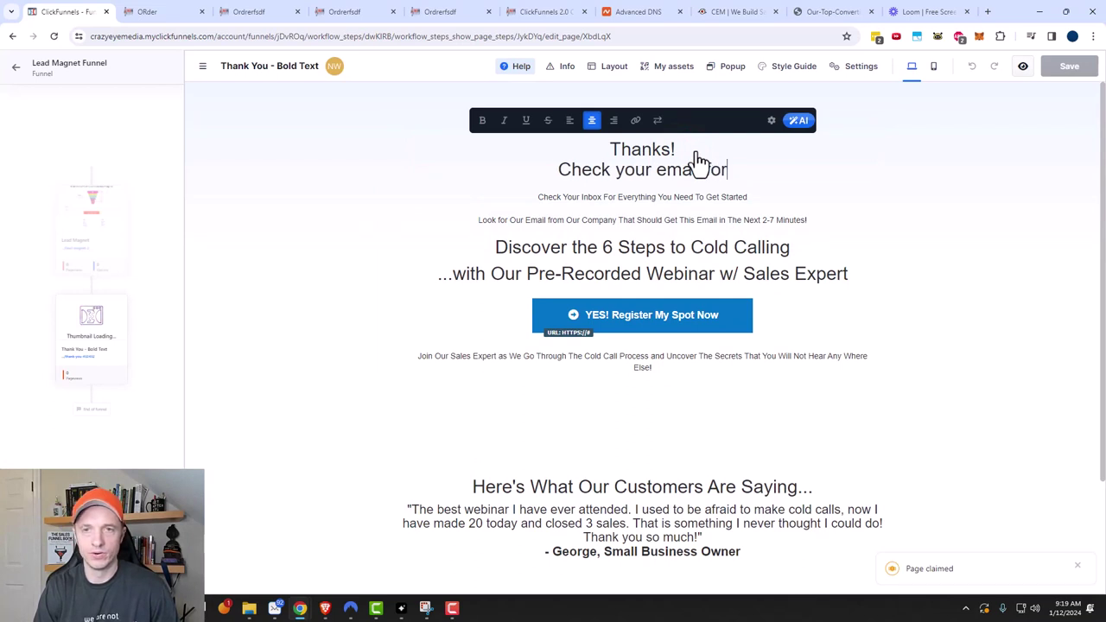
{"action": "type", "text": " the Lead Magnet!"}
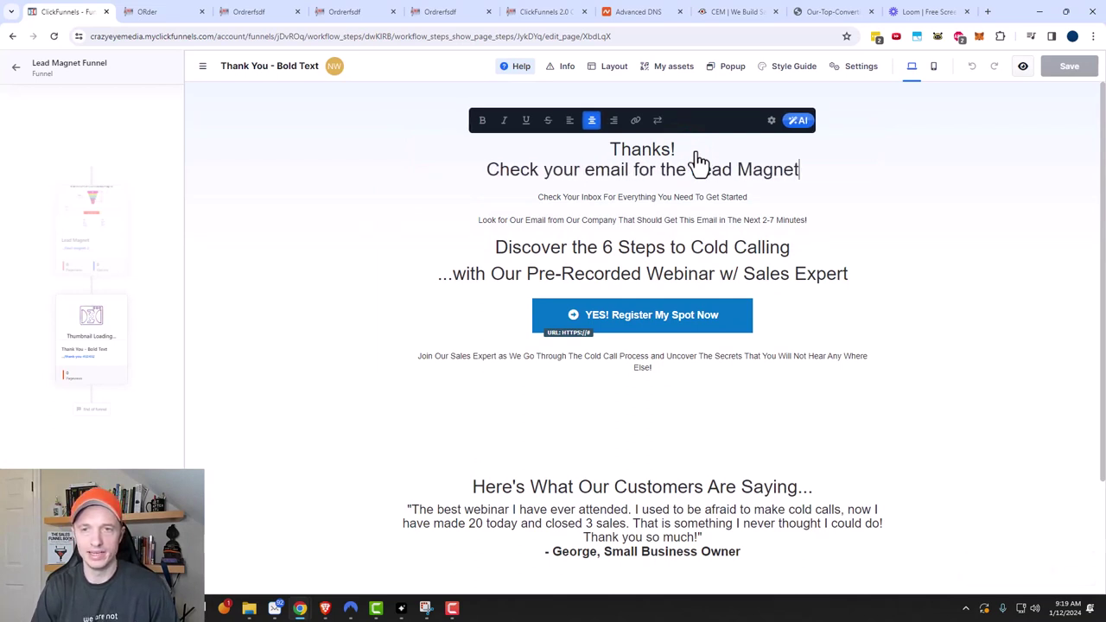
{"action": "left_click", "coordinate": [980, 267]}
Look over the rest of the thank-you page, save it and return to the funnel workflow
{"action": "scroll", "coordinate": [669, 486], "scroll_direction": "down", "scroll_amount": 2}
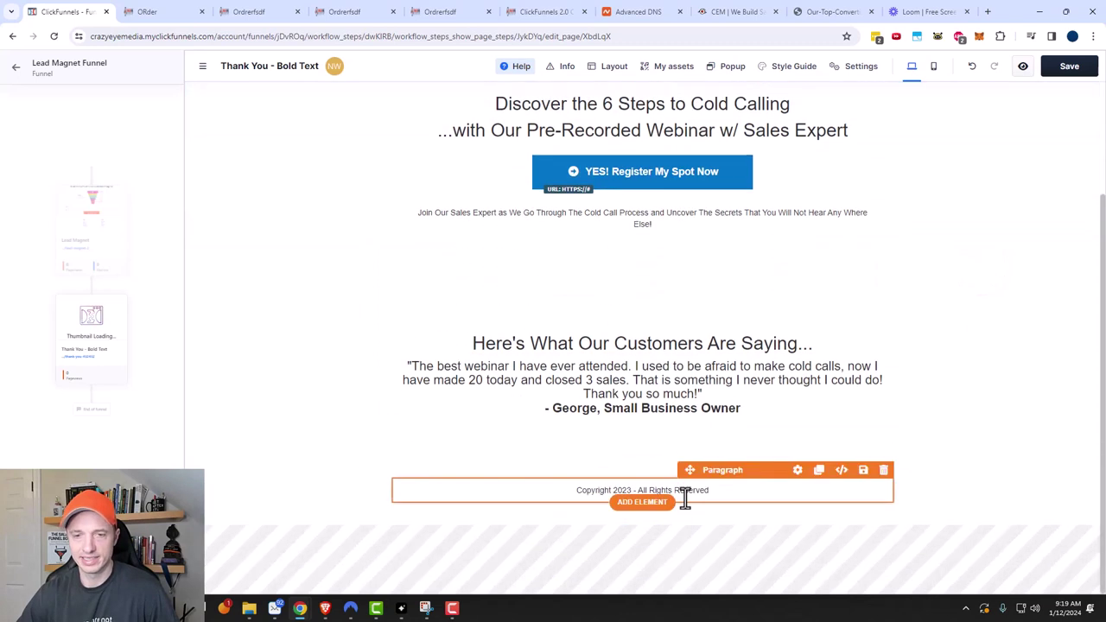
{"action": "scroll", "coordinate": [629, 346], "scroll_direction": "up", "scroll_amount": 2}
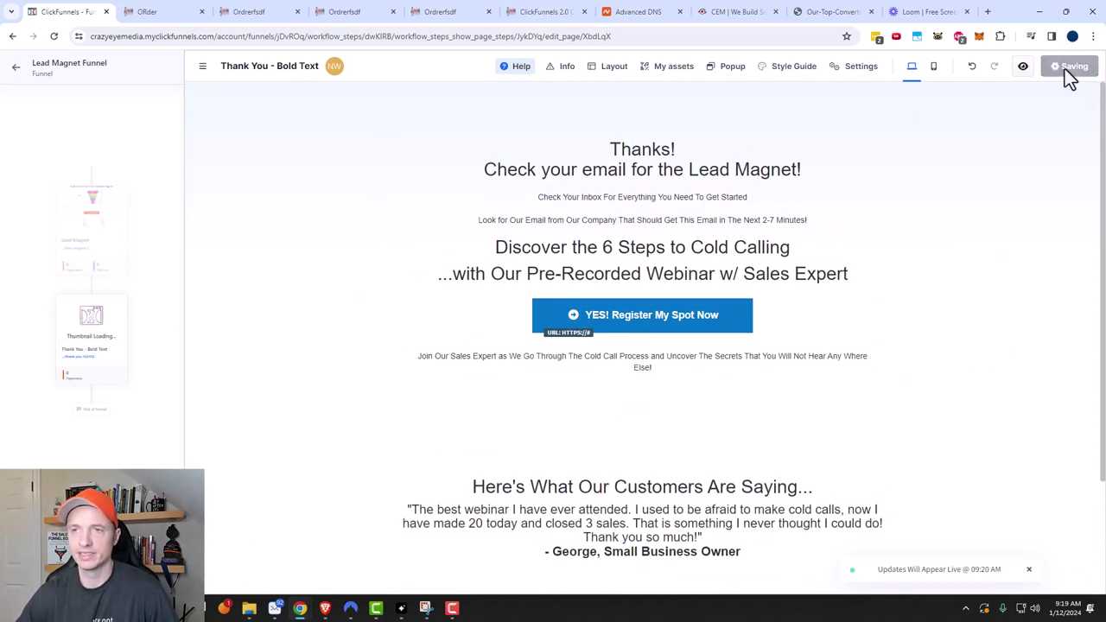
{"action": "left_click", "coordinate": [12, 69]}
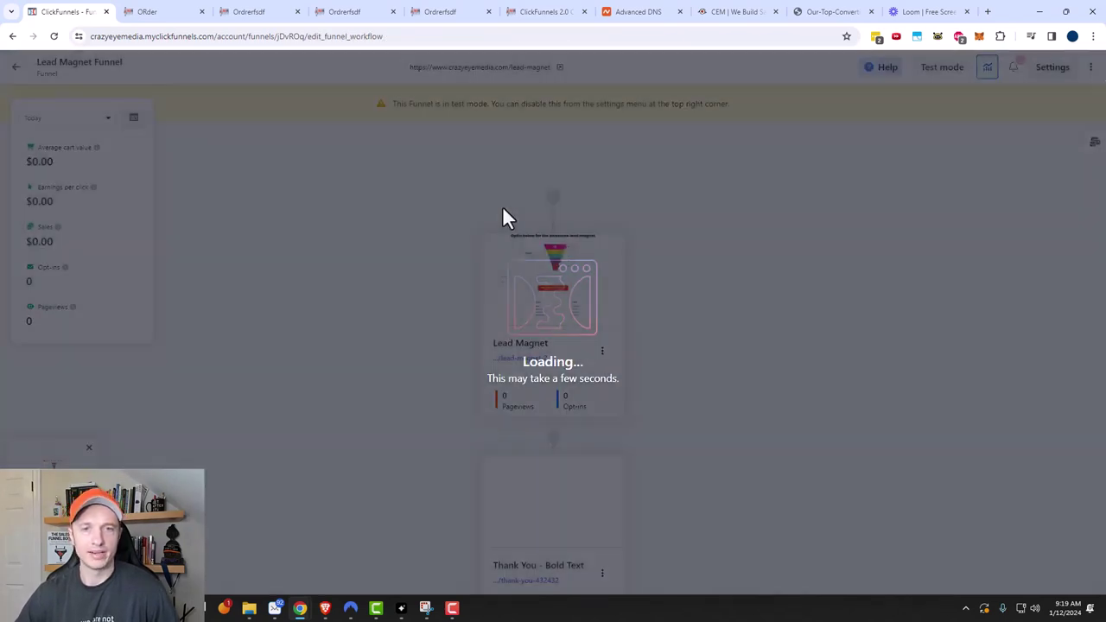
Attach a new workflow to the Lead Magnet page in the funnel and name it "Lead Magnet Delivery"
{"action": "scroll", "coordinate": [574, 225], "scroll_direction": "down", "scroll_amount": 2}
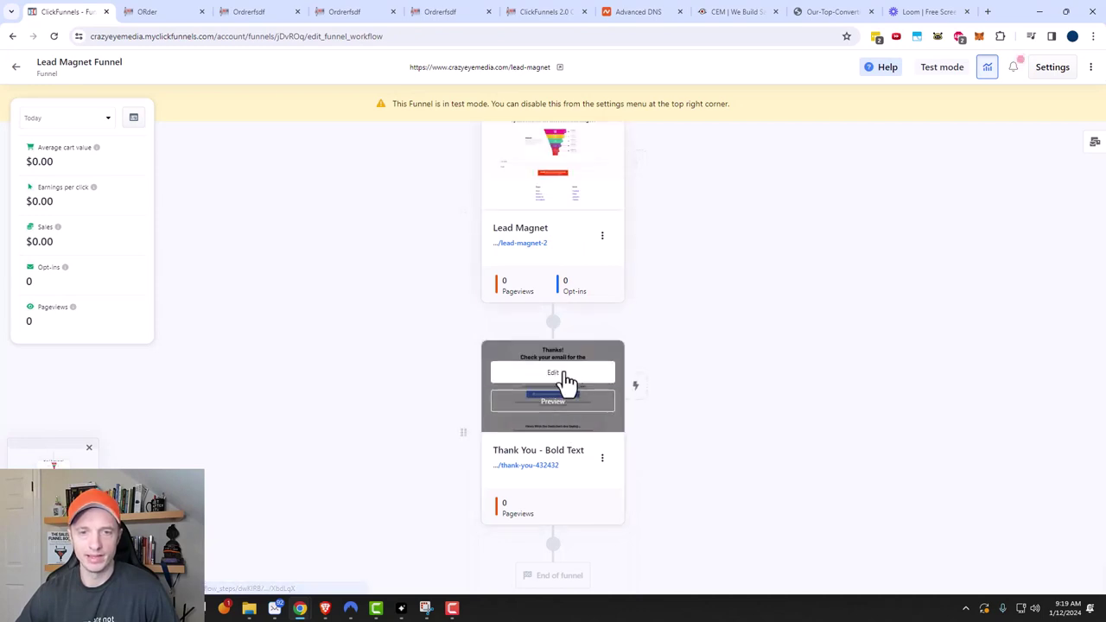
{"action": "scroll", "coordinate": [566, 378], "scroll_direction": "up", "scroll_amount": 2}
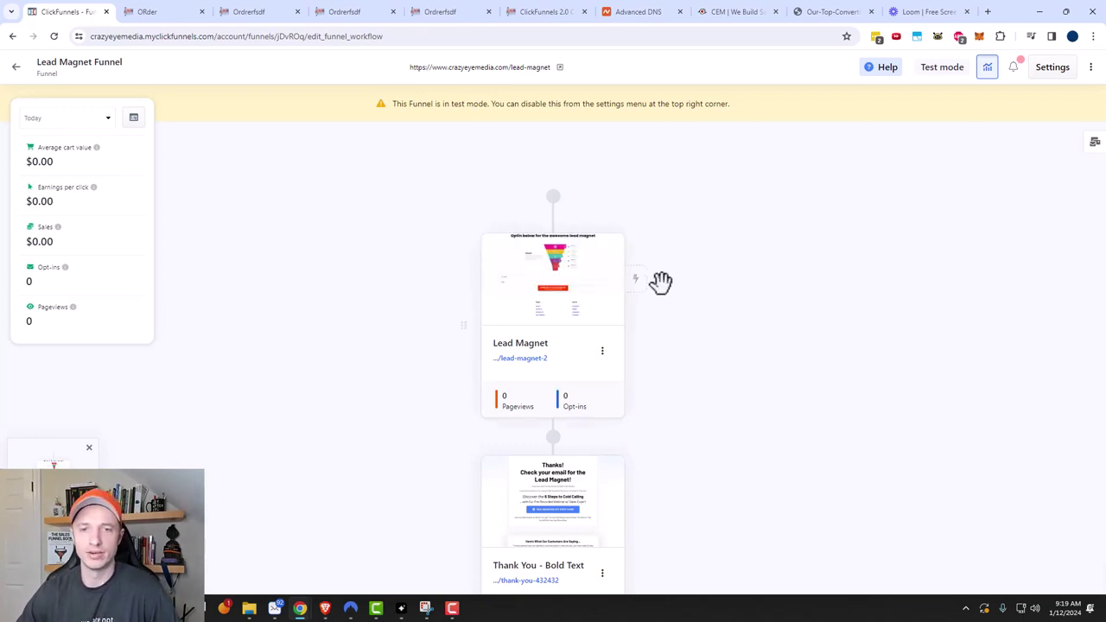
{"action": "mouse_move", "coordinate": [600, 299]}
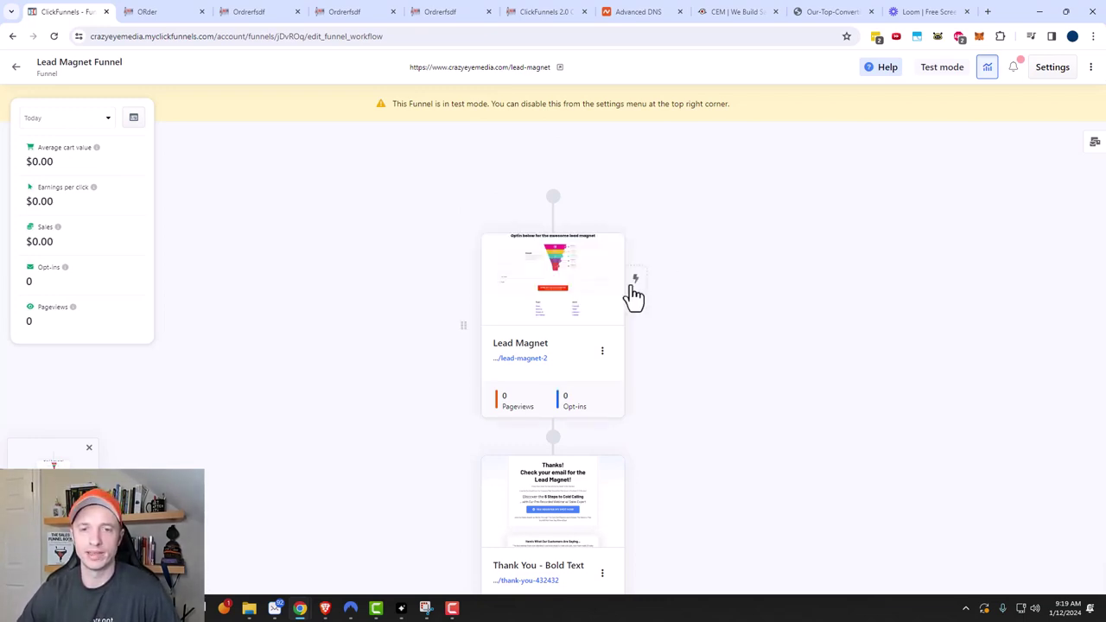
{"action": "left_click", "coordinate": [636, 285]}
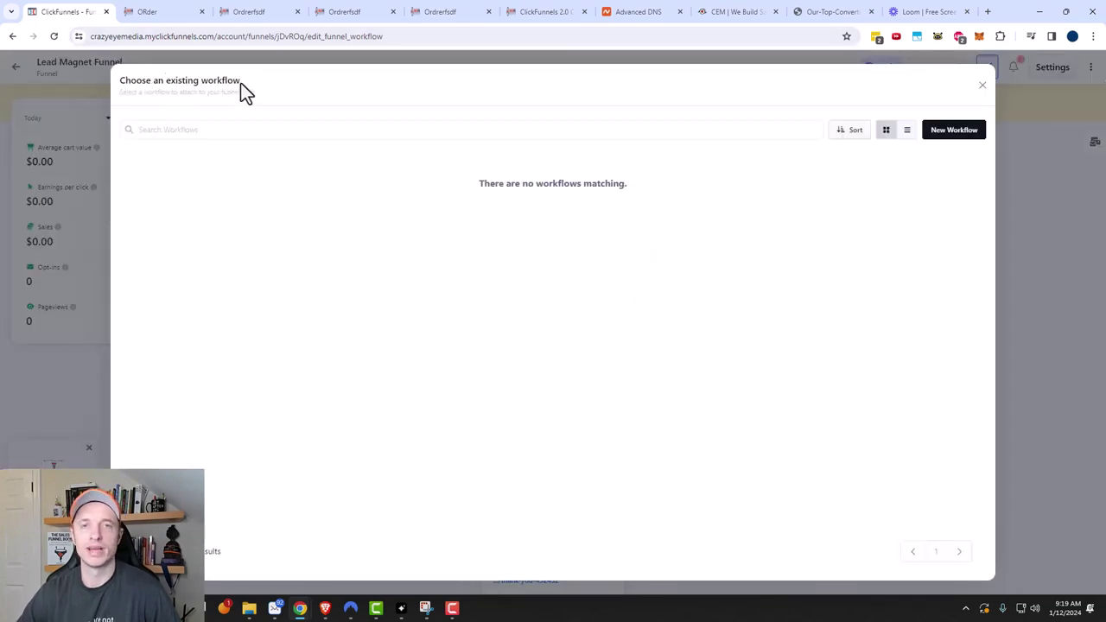
{"action": "left_click", "coordinate": [958, 144]}
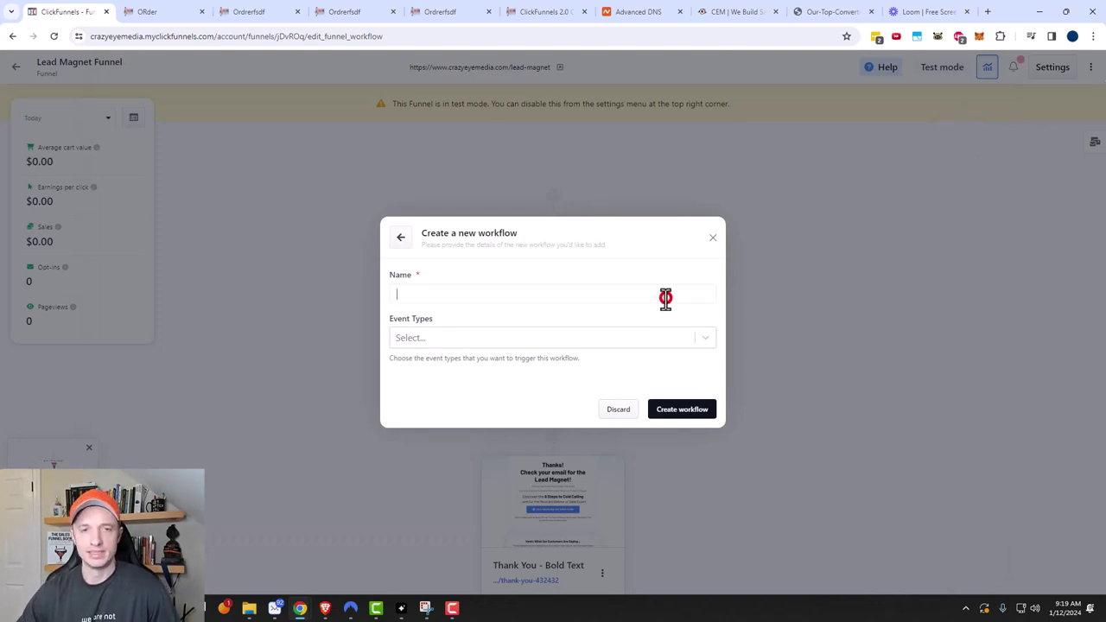
{"action": "type", "text": "Lead Magnet Delivery"}
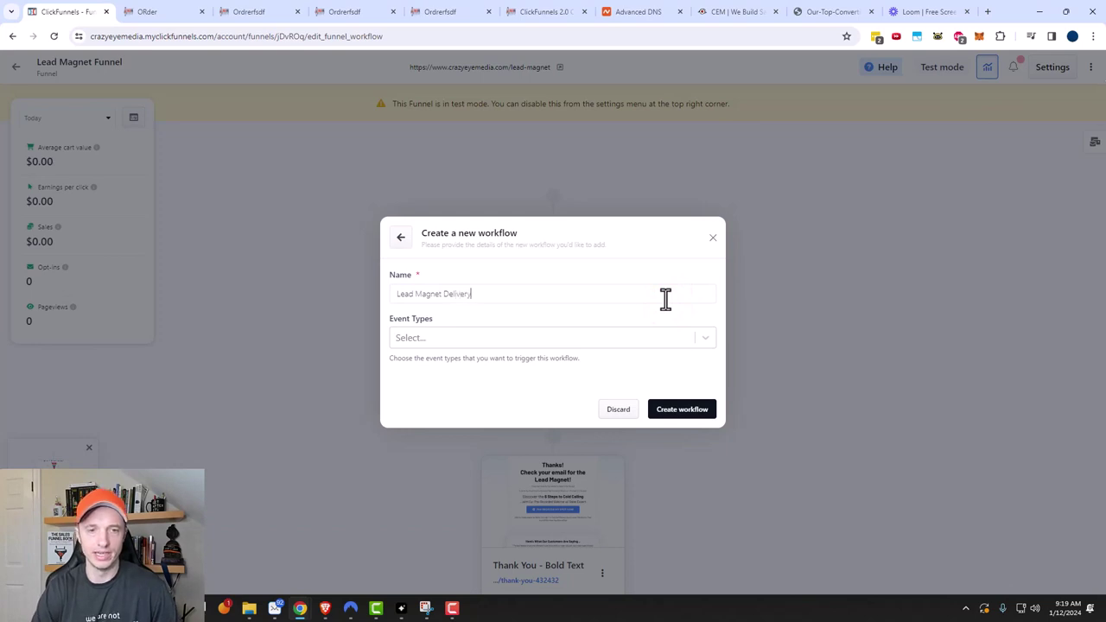
Set the workflow's event type to Opt-In and create the workflow
{"action": "left_click", "coordinate": [467, 336]}
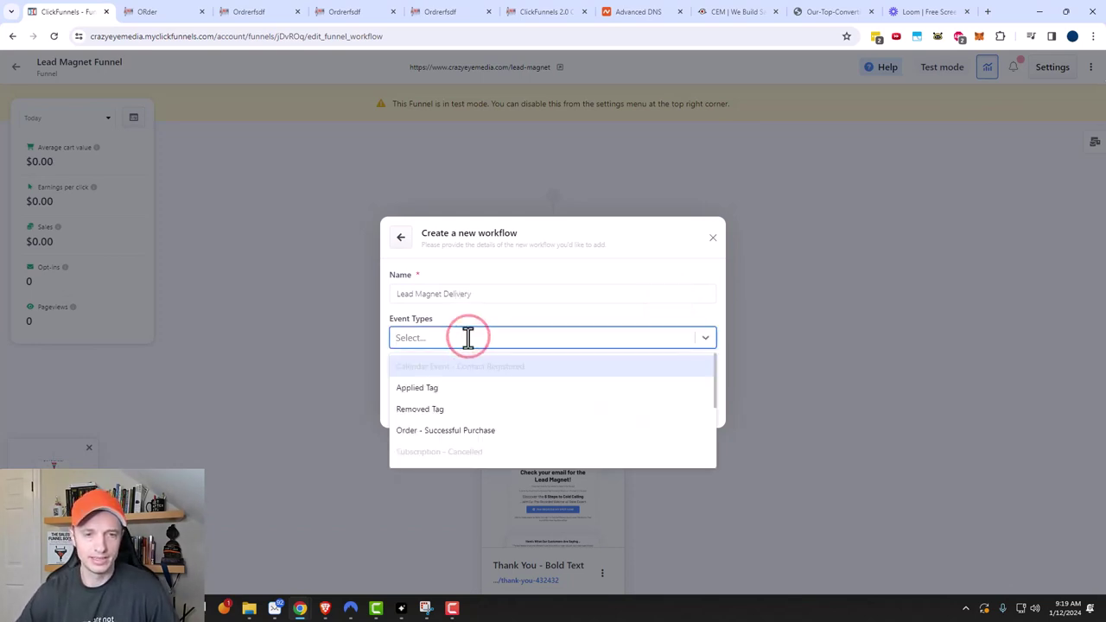
{"action": "scroll", "coordinate": [553, 393], "scroll_direction": "down", "scroll_amount": 2}
{"action": "scroll", "coordinate": [558, 406], "scroll_direction": "down", "scroll_amount": 2}
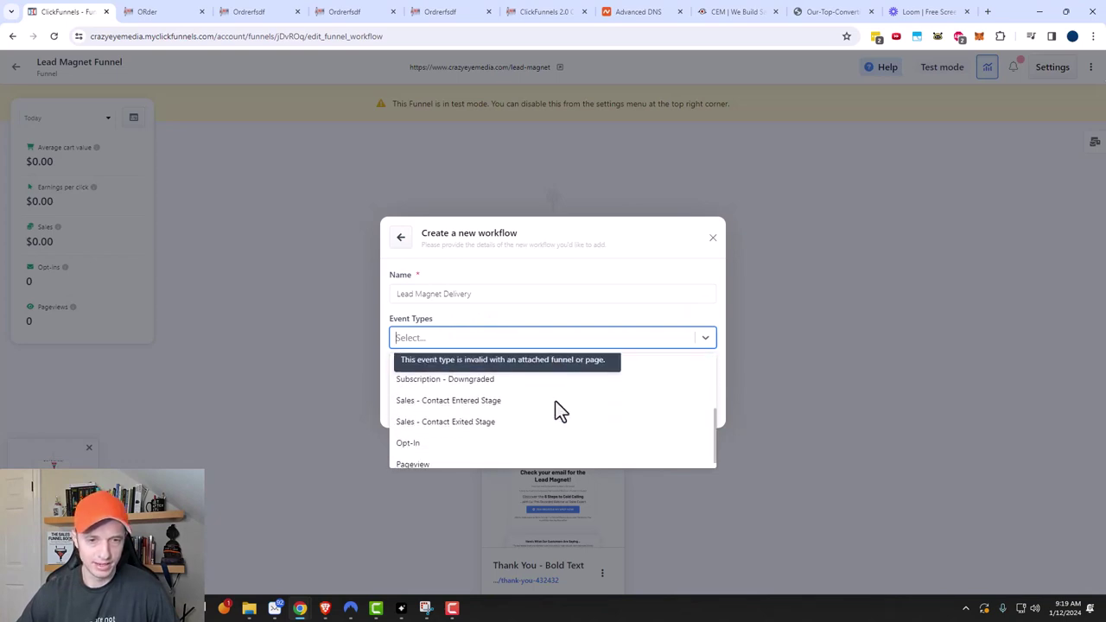
{"action": "left_click", "coordinate": [424, 440]}
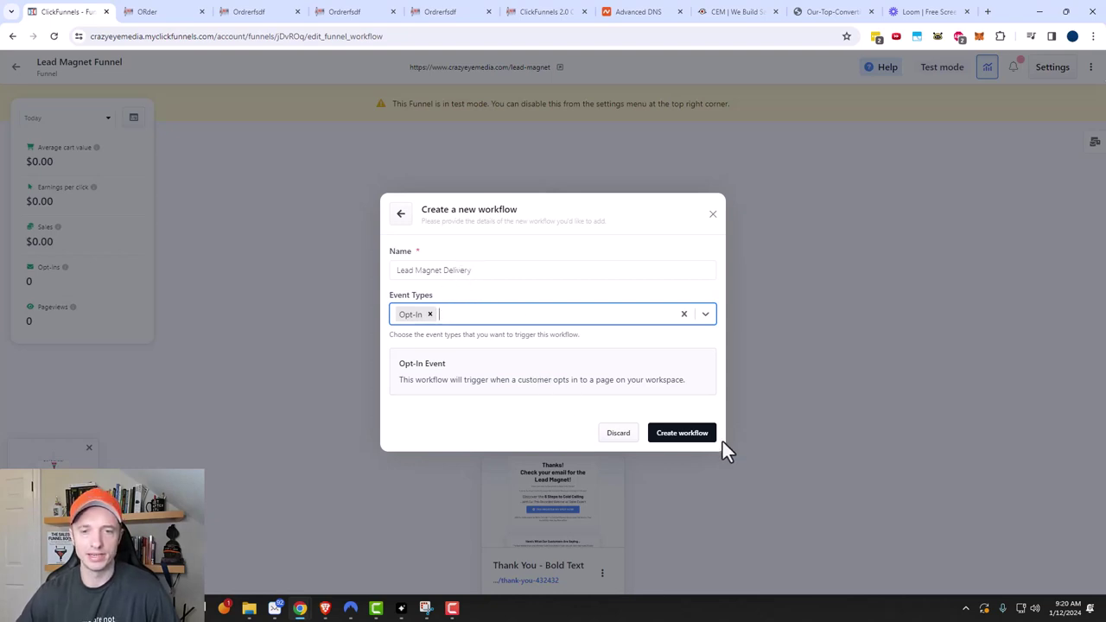
{"action": "left_click", "coordinate": [691, 435]}
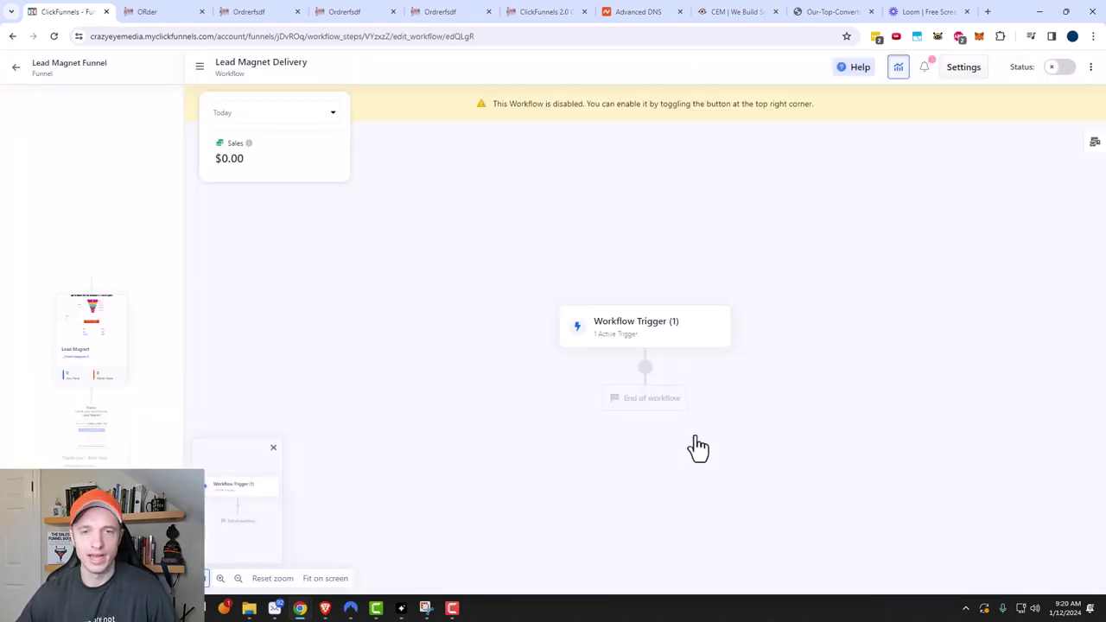
Look through the actions available after the workflow trigger, choose Send Email and start it from a new template
{"action": "left_click", "coordinate": [645, 367]}
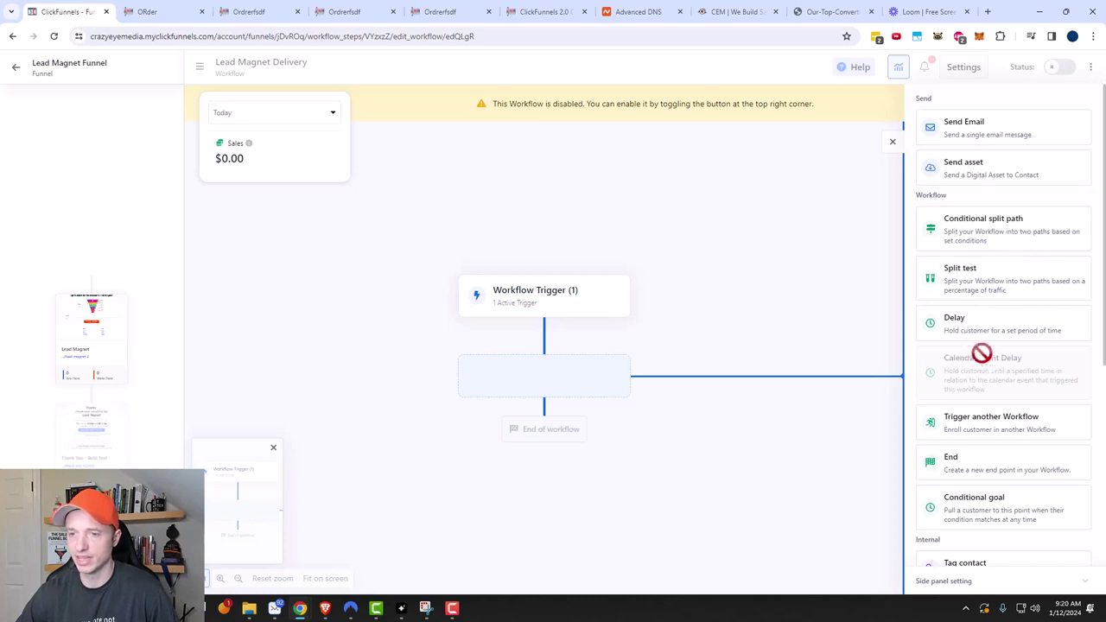
{"action": "scroll", "coordinate": [985, 426], "scroll_direction": "down", "scroll_amount": 3}
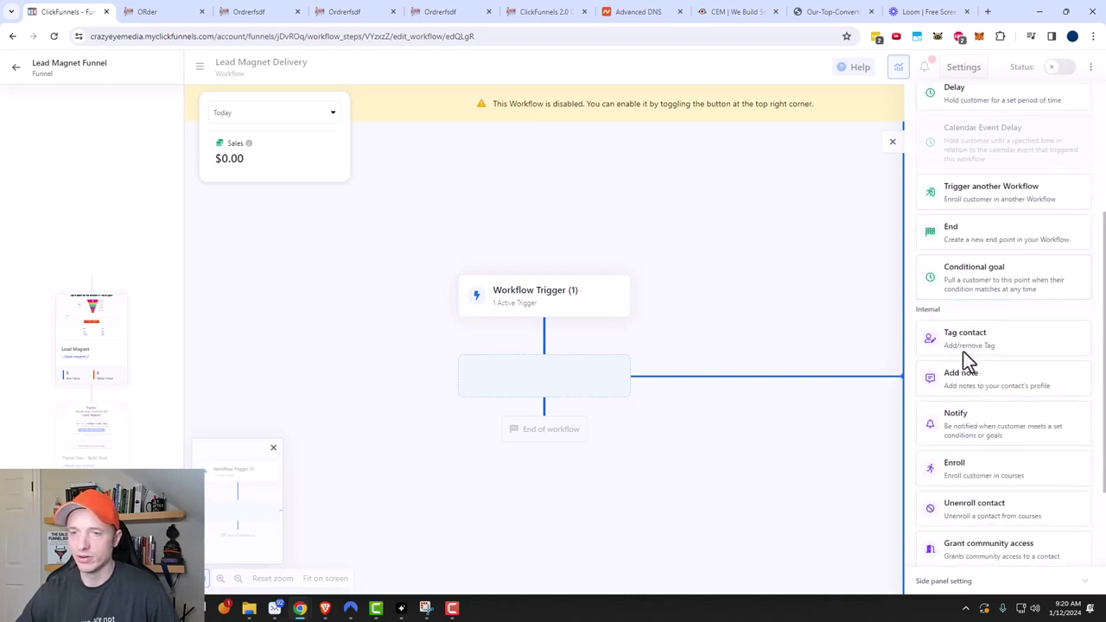
{"action": "scroll", "coordinate": [981, 380], "scroll_direction": "down", "scroll_amount": 2}
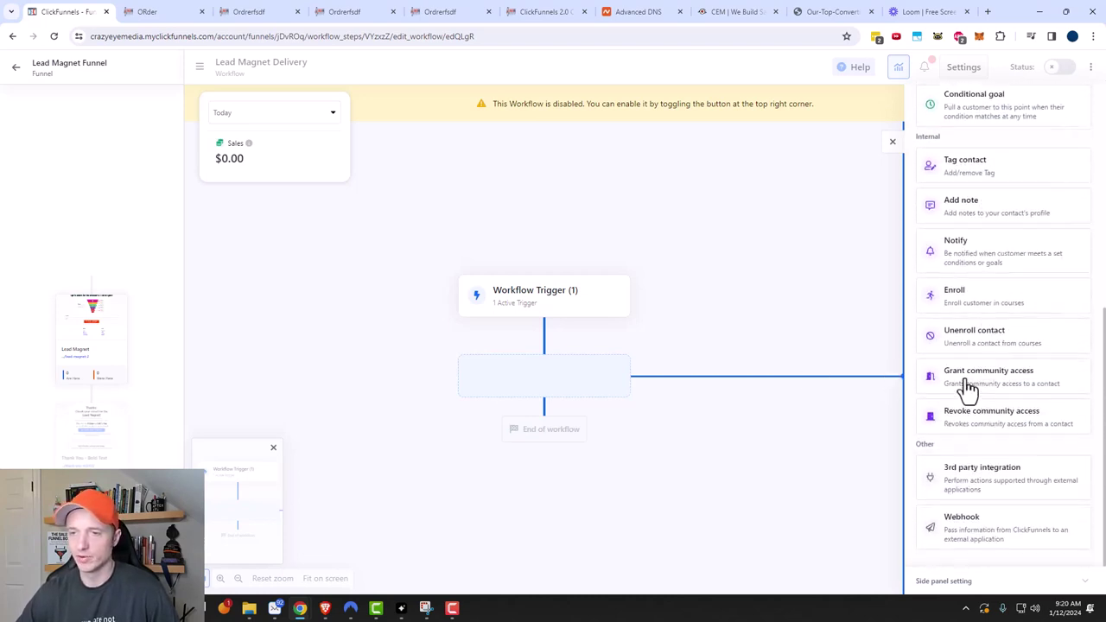
{"action": "scroll", "coordinate": [976, 390], "scroll_direction": "down", "scroll_amount": 1}
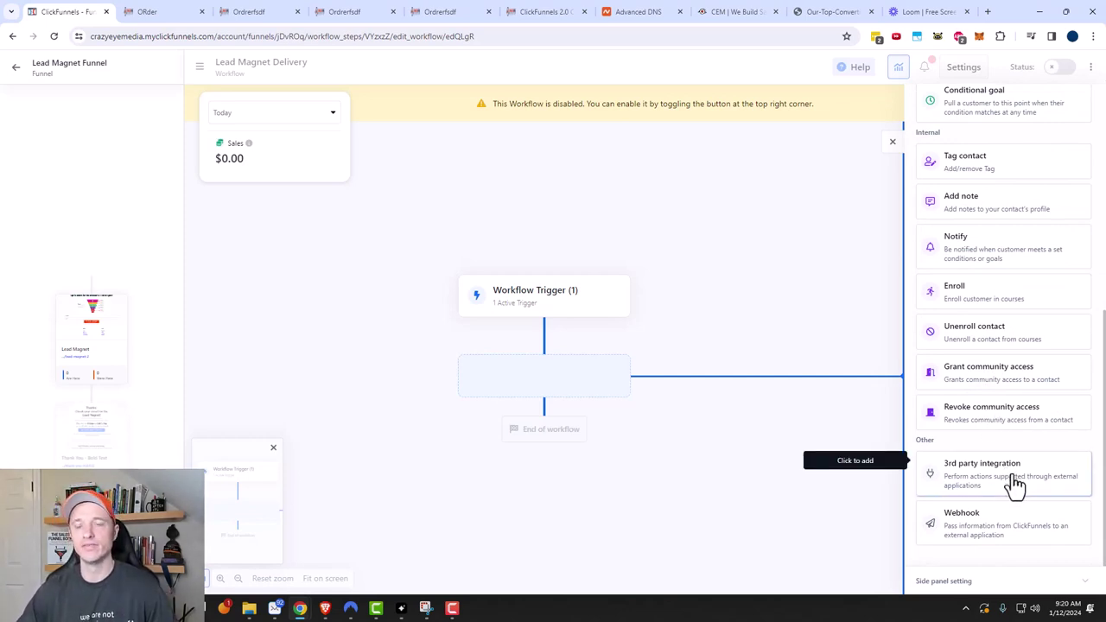
{"action": "scroll", "coordinate": [1015, 486], "scroll_direction": "up", "scroll_amount": 2}
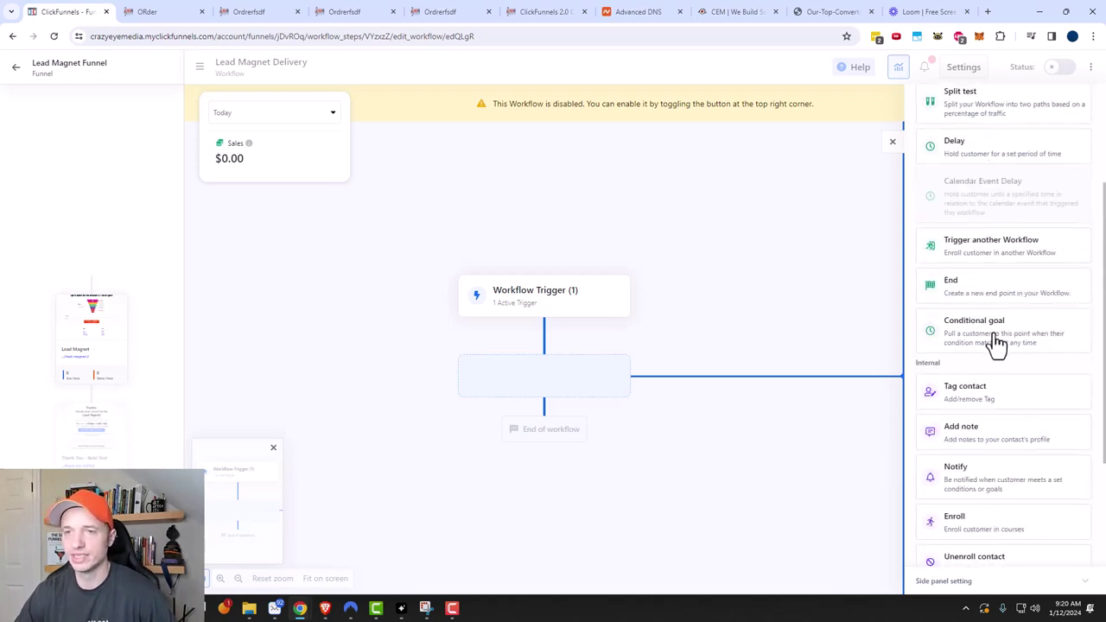
{"action": "scroll", "coordinate": [994, 343], "scroll_direction": "up", "scroll_amount": 1}
{"action": "scroll", "coordinate": [995, 331], "scroll_direction": "up", "scroll_amount": 1}
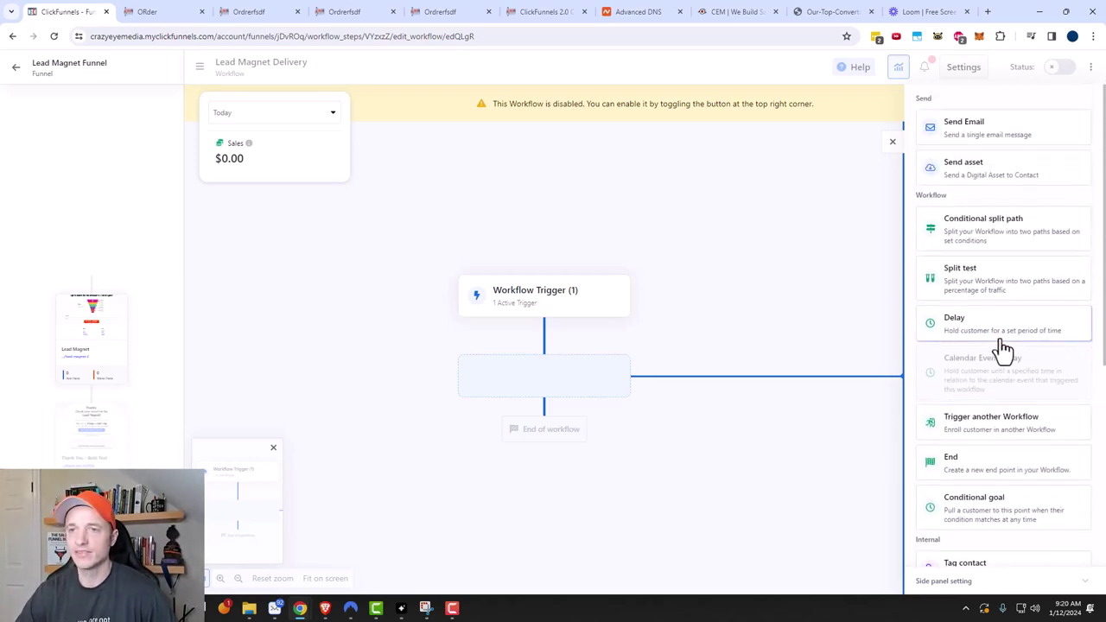
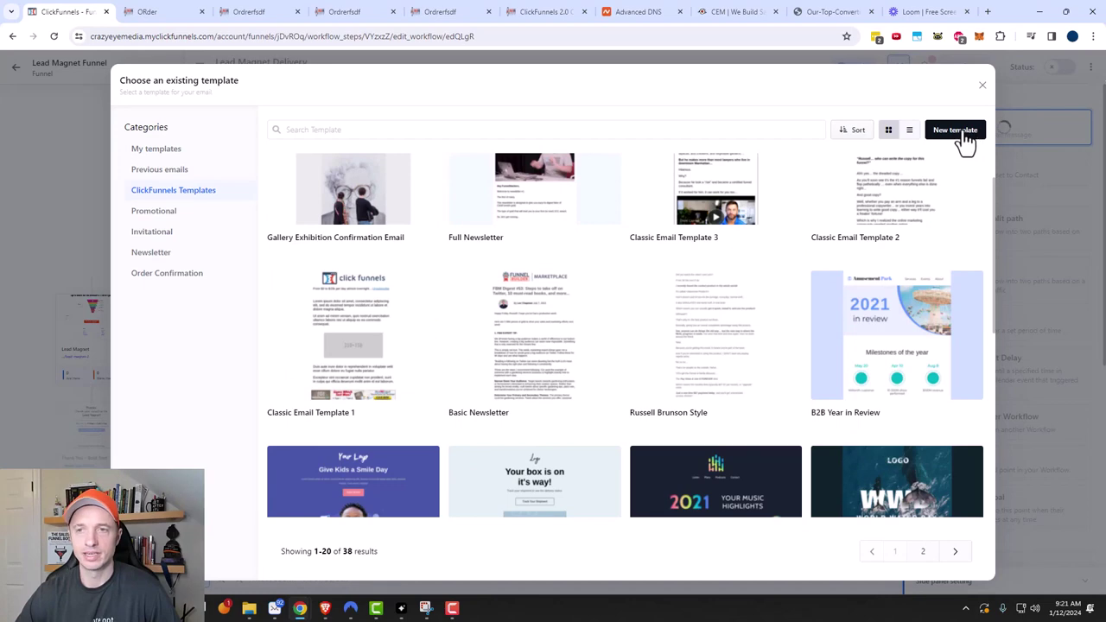
Name the email step "Lead Magnet Delivery", with the subject "Here's your lead magnet!" and the preheadline "OPen to see what's inside!"
{"action": "left_click", "coordinate": [637, 250]}
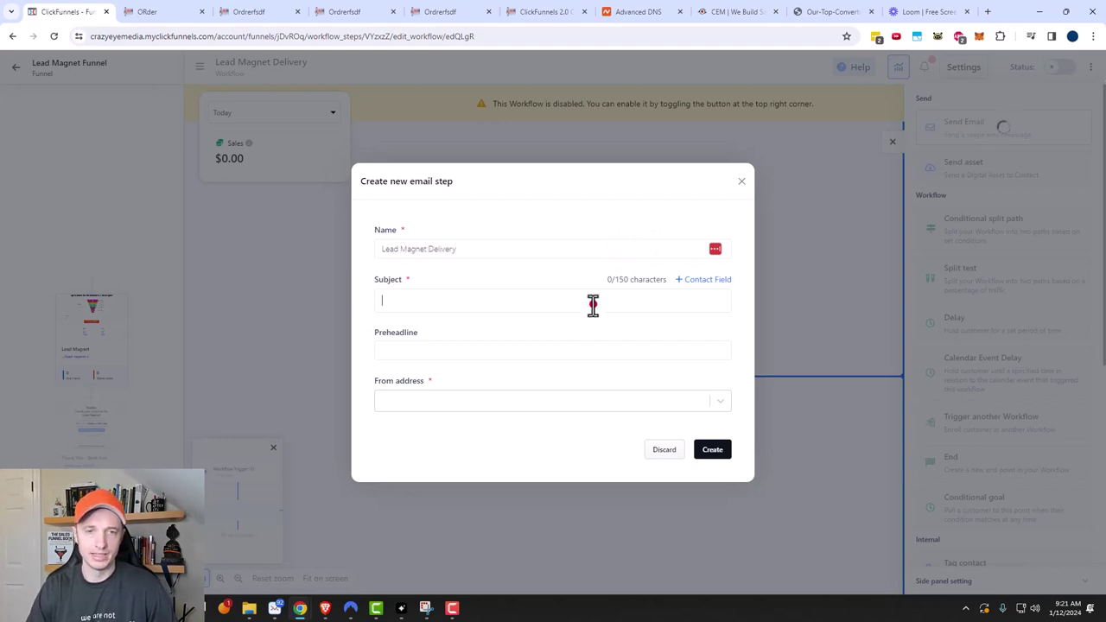
{"action": "type", "text": "Here's your le"}
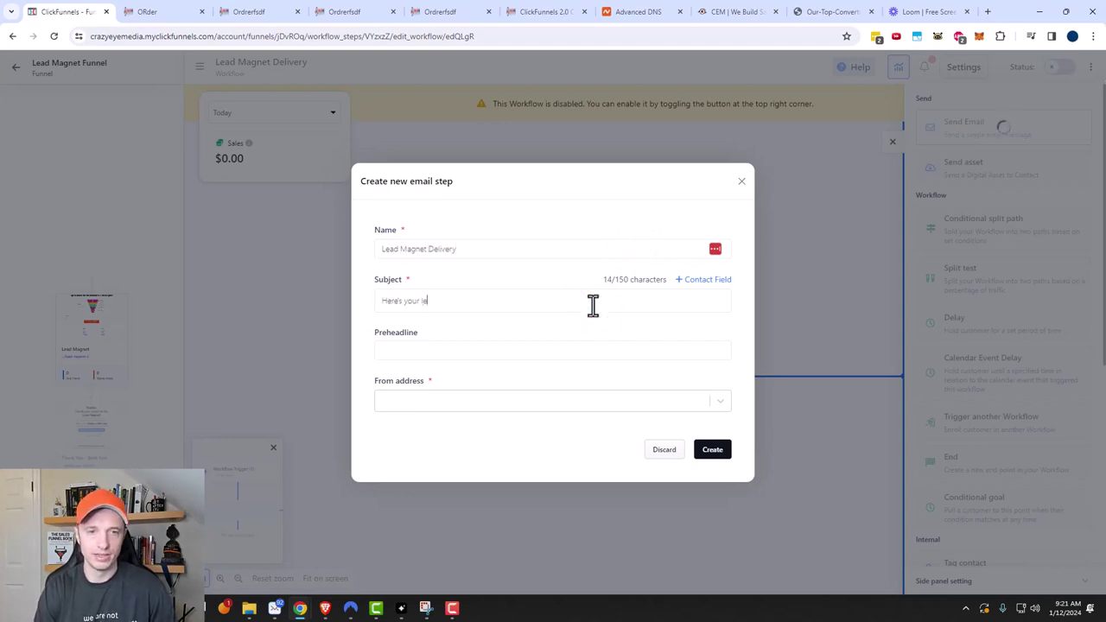
{"action": "type", "text": "ad magnet!"}
{"action": "left_click", "coordinate": [563, 349]}
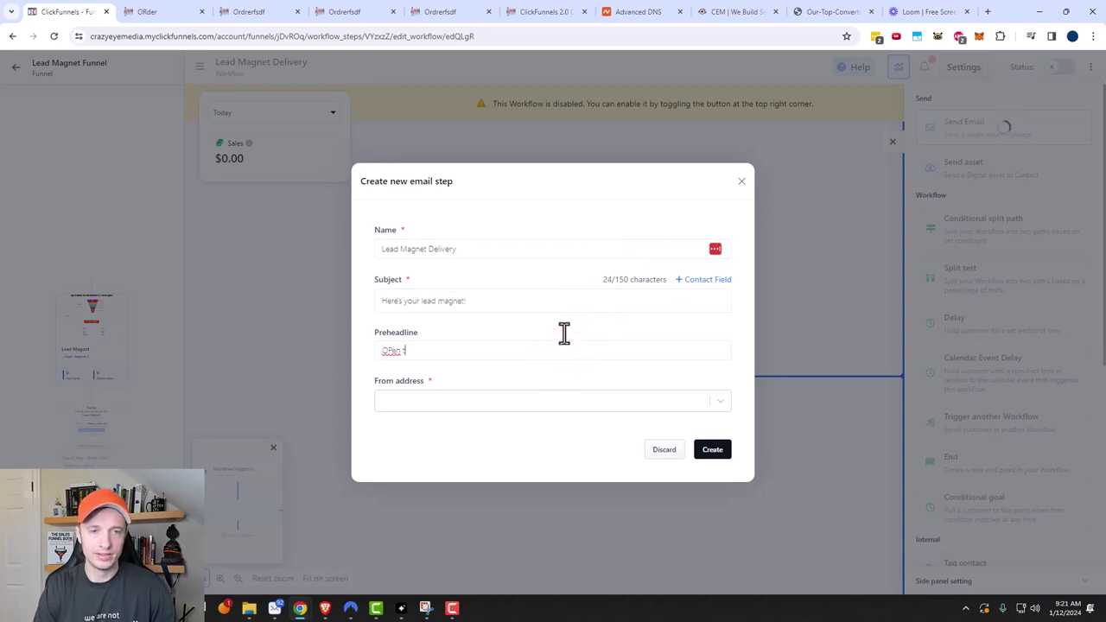
{"action": "type", "text": "OPen to see what's insid"}
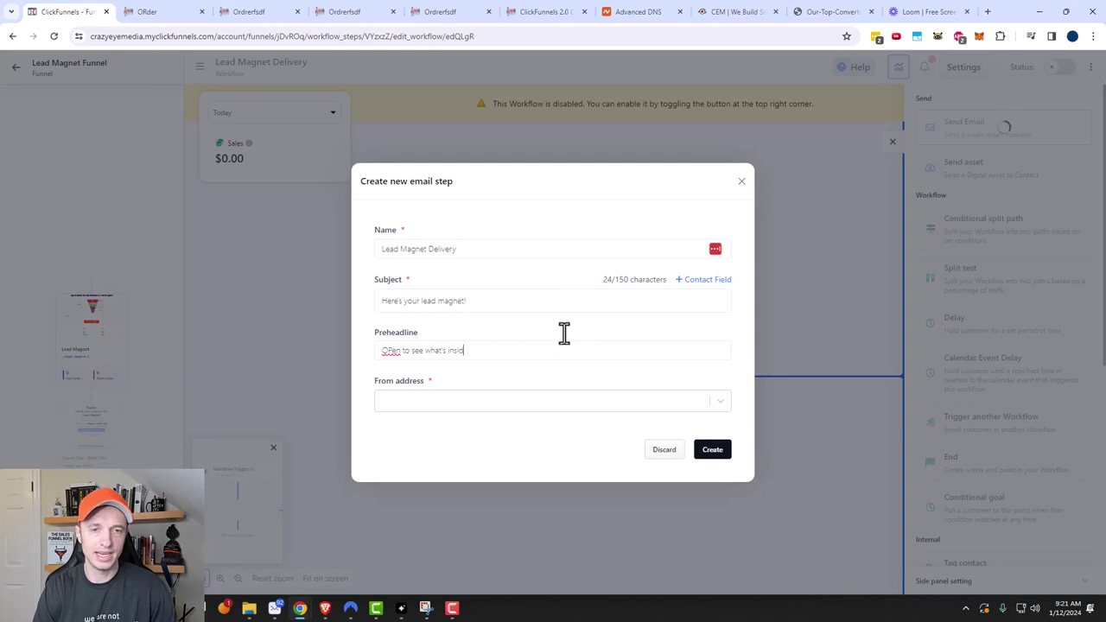
{"action": "type", "text": "e!"}
Select the personal Crazy Eye Media sender rather than the no-reply one as the from address and create the email step
{"action": "left_click", "coordinate": [530, 401]}
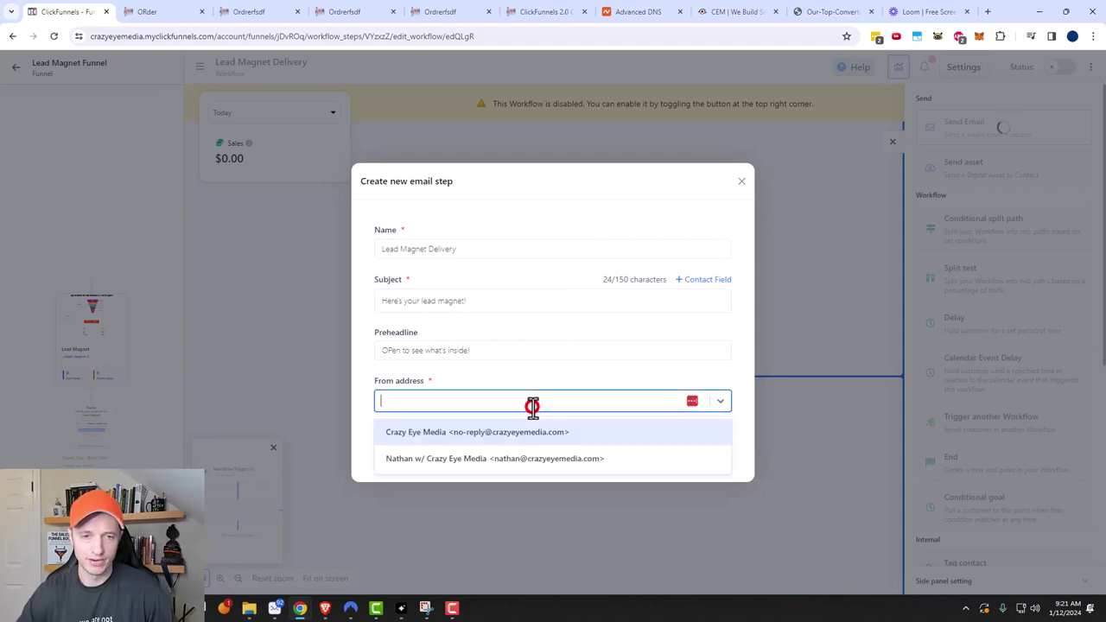
{"action": "left_click", "coordinate": [594, 464]}
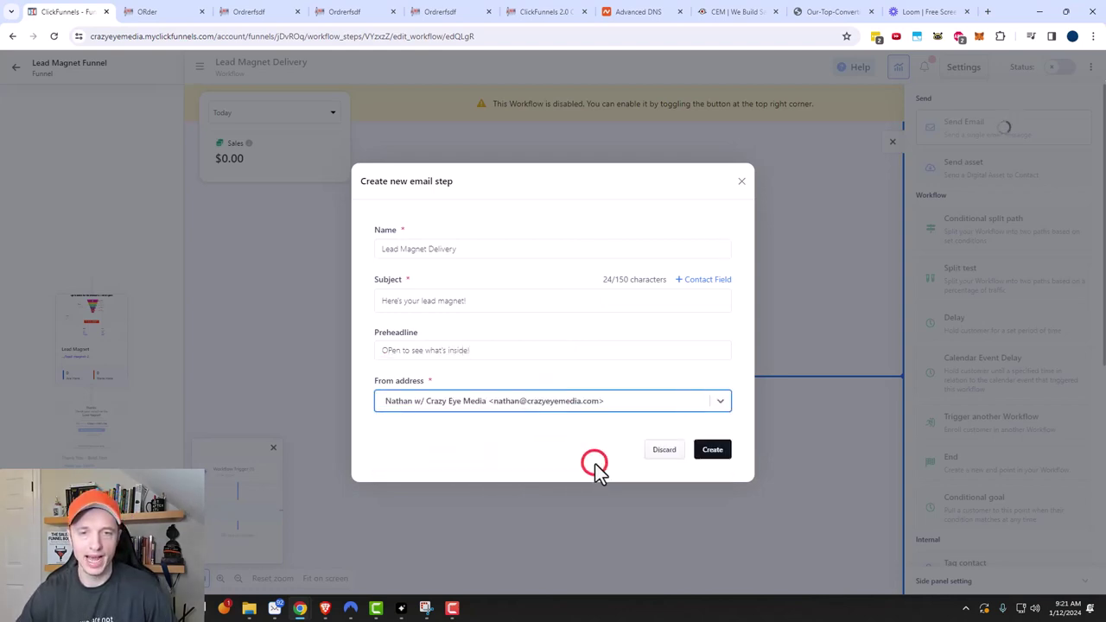
{"action": "left_click", "coordinate": [715, 451]}
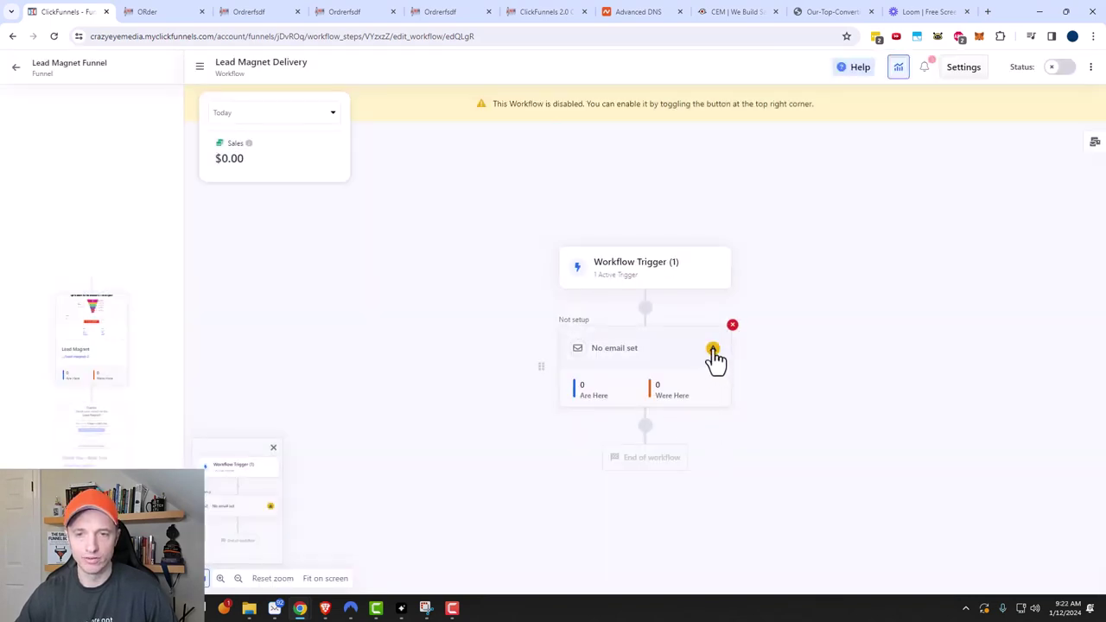
Open the workflow's unset email for editing and place a paragraph block in its empty layout
{"action": "left_click", "coordinate": [713, 350]}
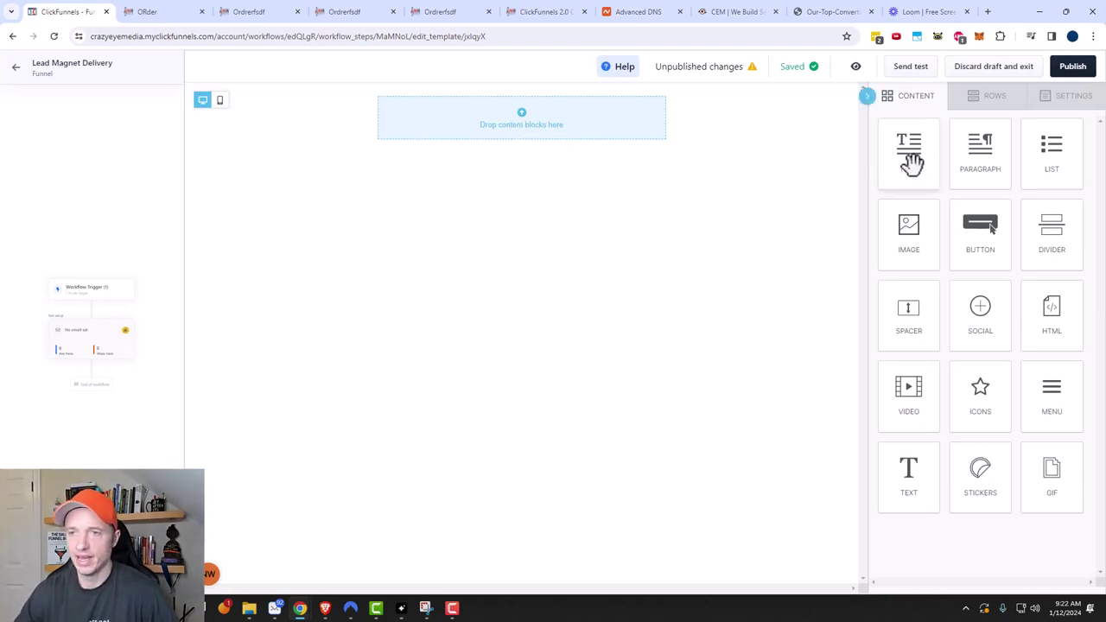
{"action": "left_click_drag", "start_coordinate": [974, 168], "coordinate": [267, 116]}
{"action": "left_click", "coordinate": [445, 106]}
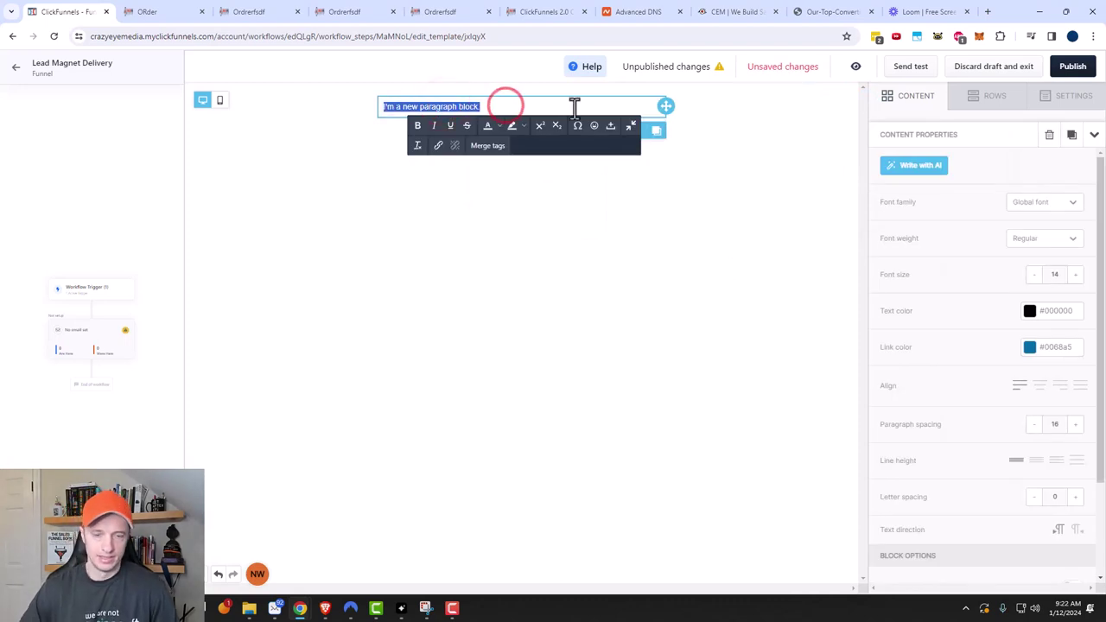
Replace the paragraph's placeholder text with "Yo,", "Here's the link to download your lead magnet!" and "Peace!", signed with the sender's first name
{"action": "type", "text": "Yo."}
{"action": "key", "text": "Return"}
{"action": "key", "text": "Return"}
{"action": "type", "text": "H"}
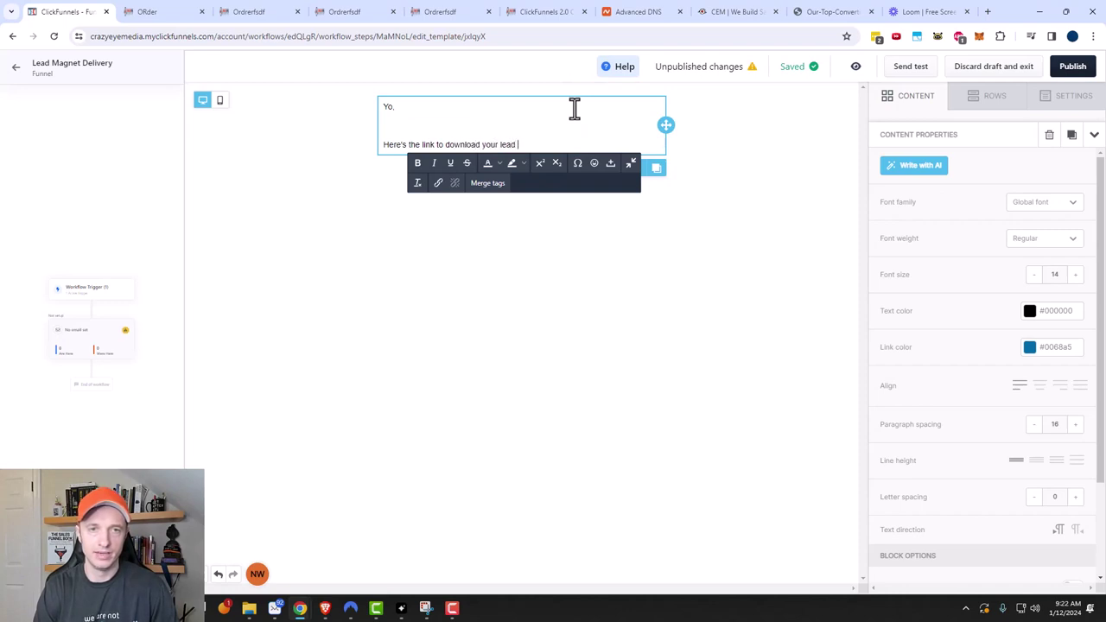
{"action": "key", "text": "Return"}
{"action": "key", "text": "Return"}
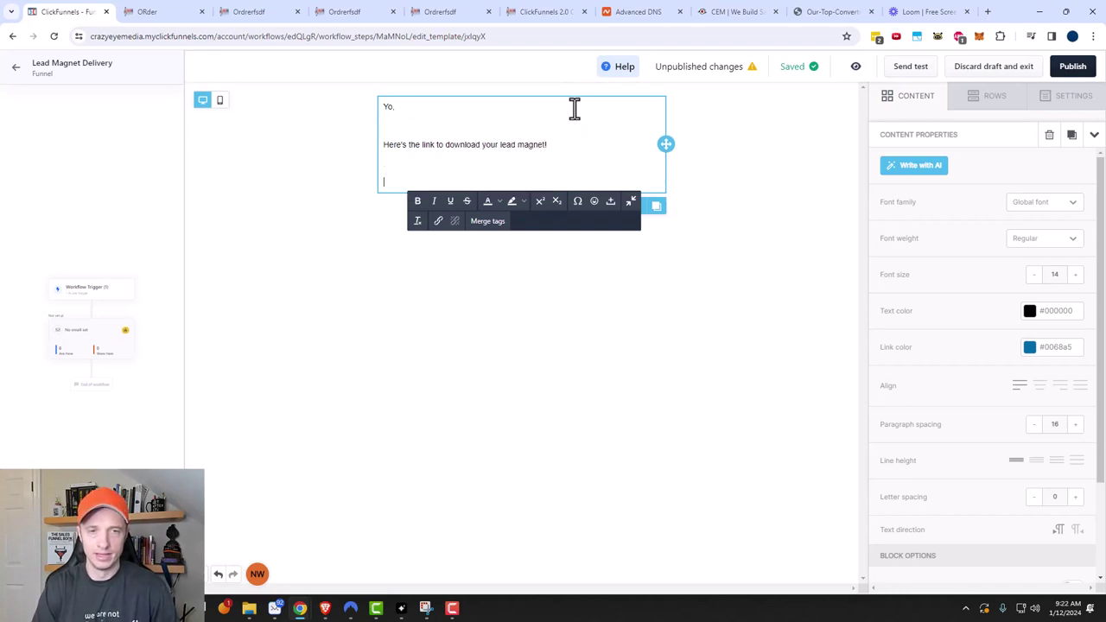
{"action": "type", "text": "Peace!"}
{"action": "key", "text": "Return"}
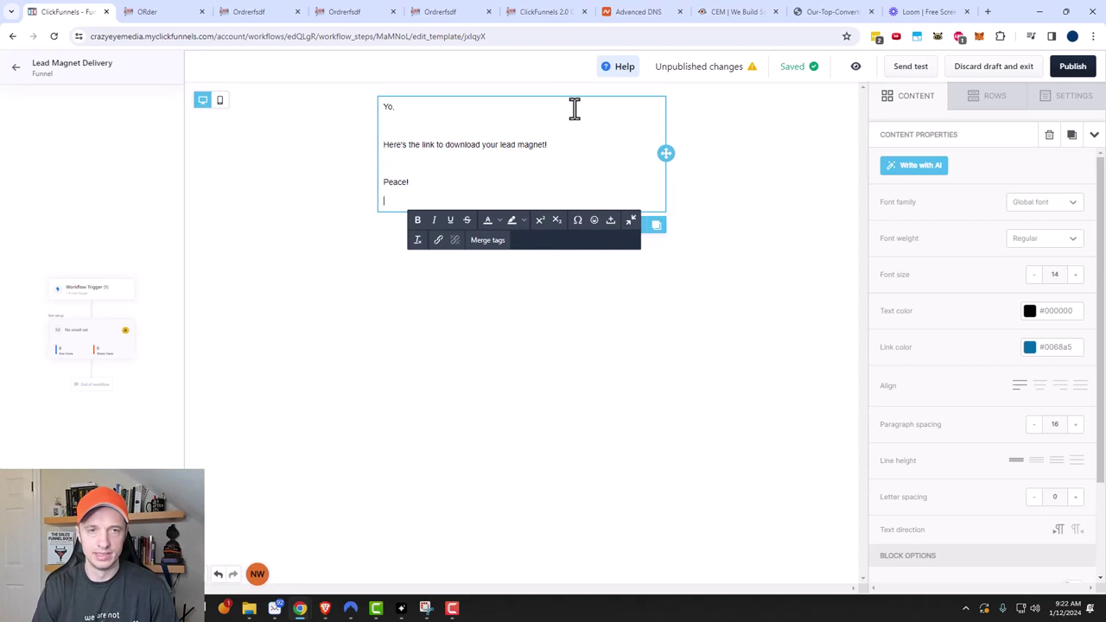
Remove the extra blank lines after the greeting and after the download sentence in the email text
{"action": "left_click", "coordinate": [433, 122]}
{"action": "key", "text": "BackSpace"}
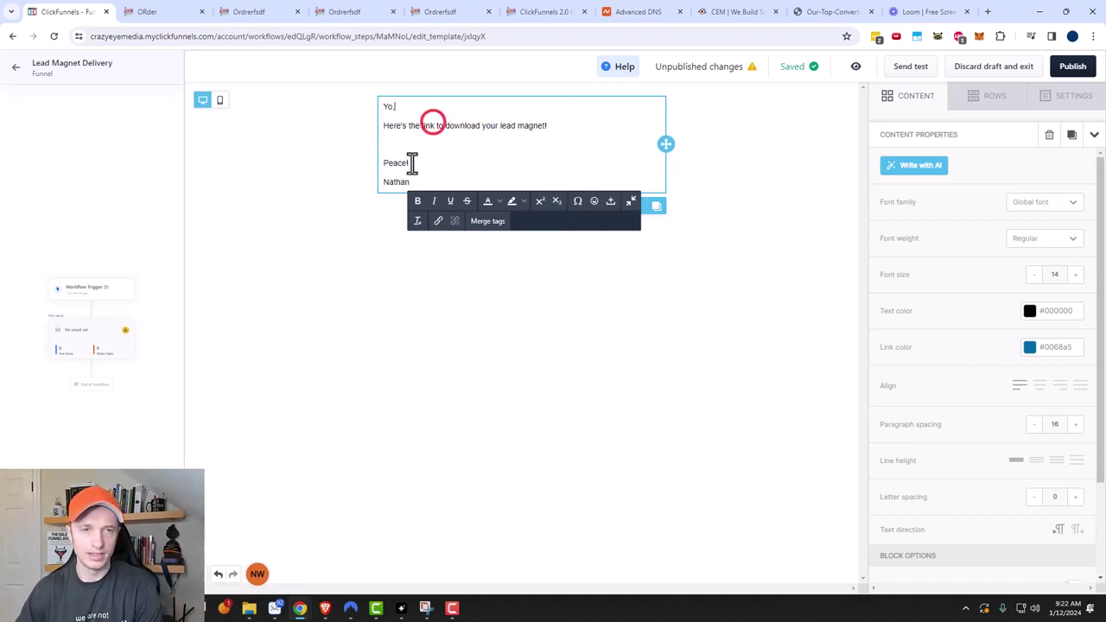
{"action": "left_click", "coordinate": [412, 143]}
{"action": "key", "text": "BackSpace"}
Make "download your lead magnet!" bold and turn it into a link with the URL "#"
{"action": "left_click_drag", "start_coordinate": [546, 126], "coordinate": [454, 127]}
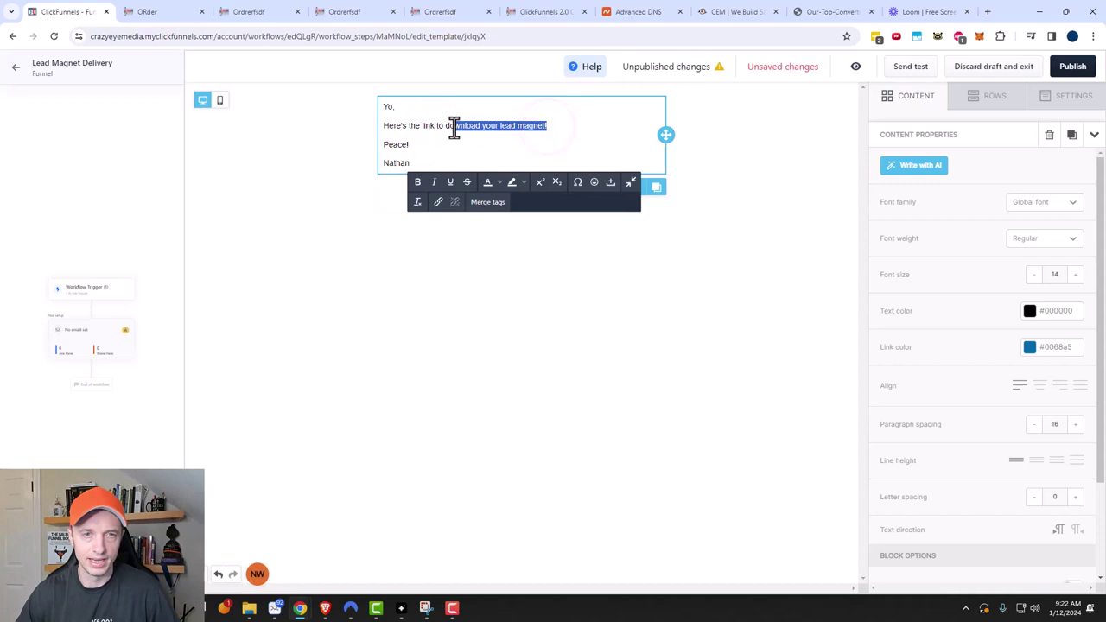
{"action": "left_click", "coordinate": [417, 182]}
{"action": "left_click", "coordinate": [438, 201]}
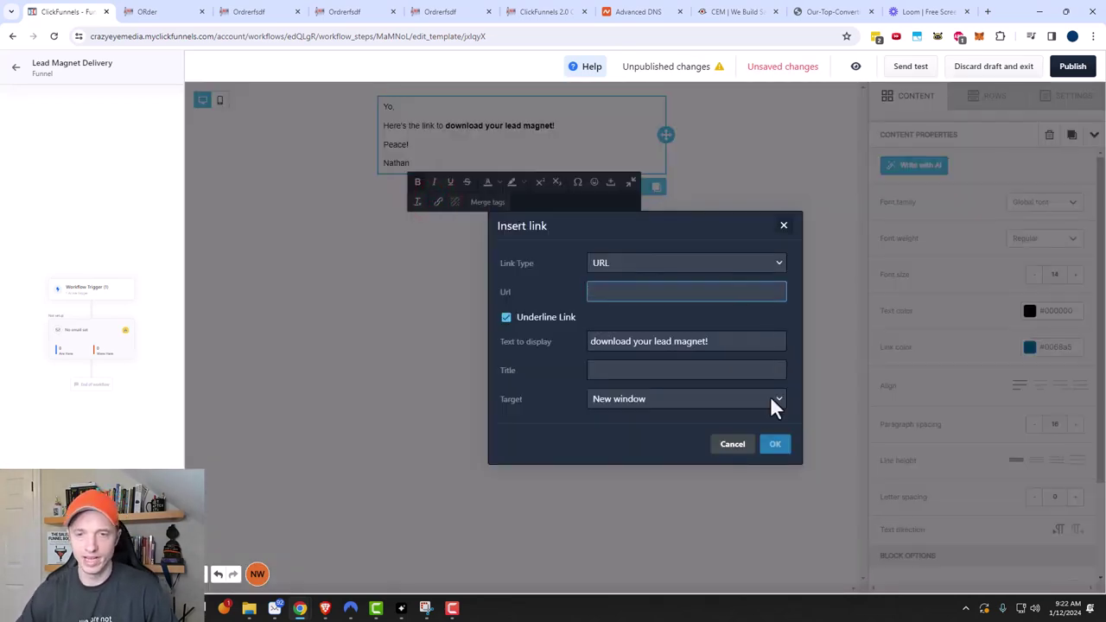
{"action": "type", "text": "#"}
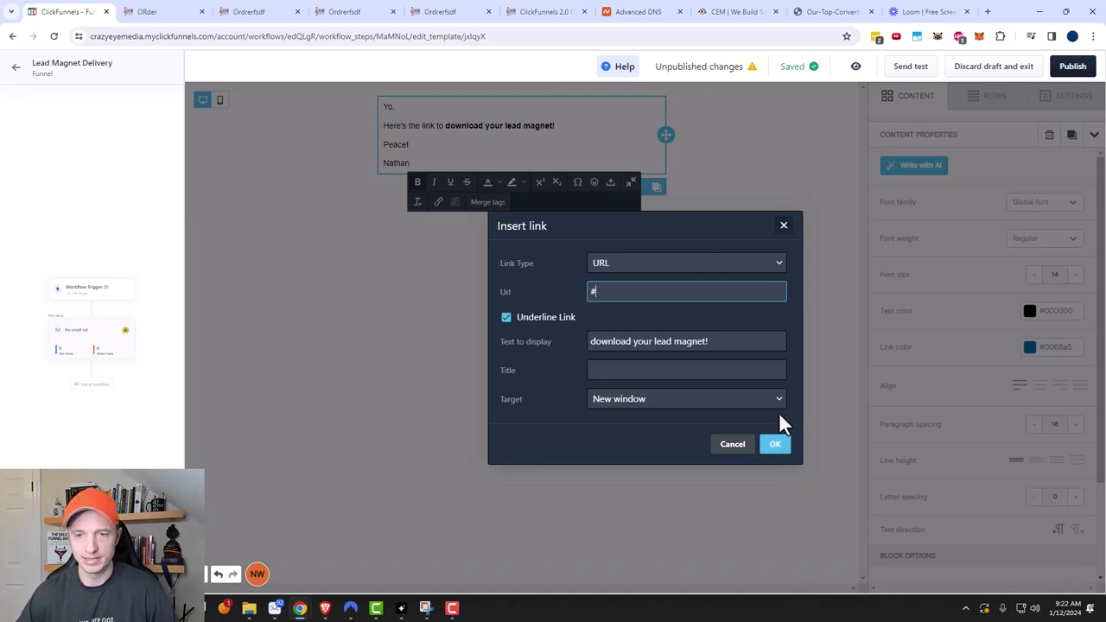
{"action": "left_click", "coordinate": [775, 446]}
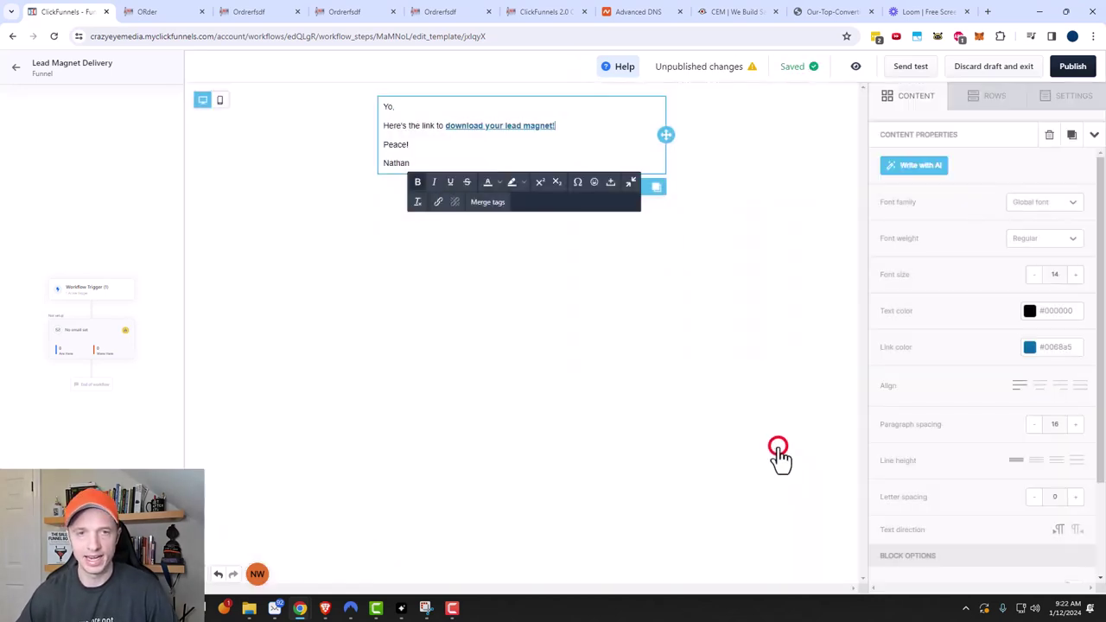
{"action": "left_click", "coordinate": [555, 127]}
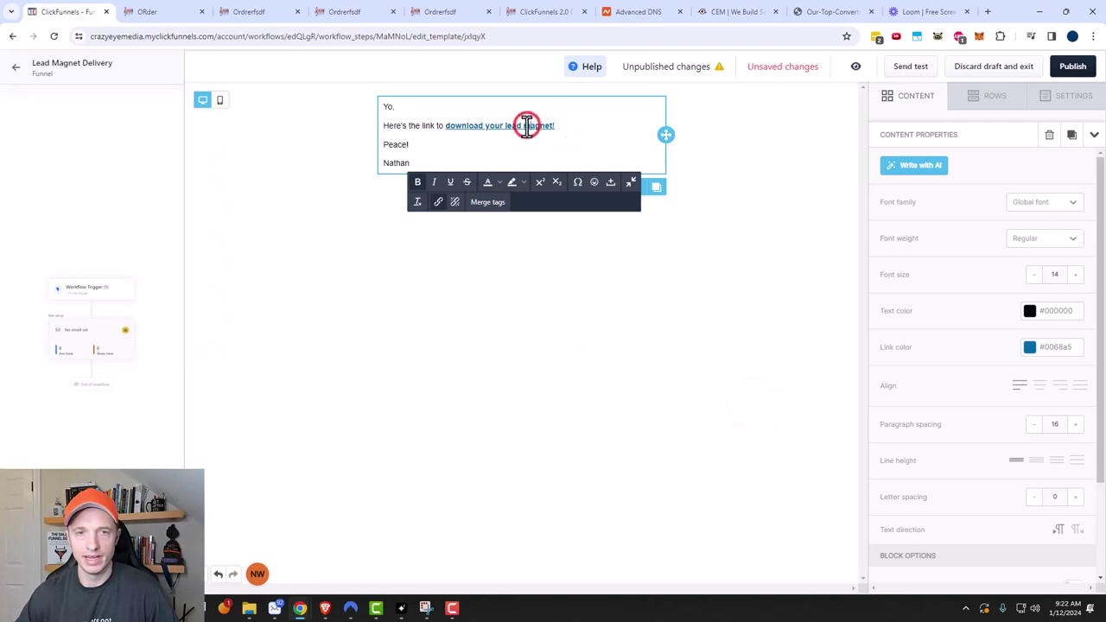
Set the link color of the email's paragraph block to the orange-red #ff3c00
{"action": "left_click", "coordinate": [1030, 347]}
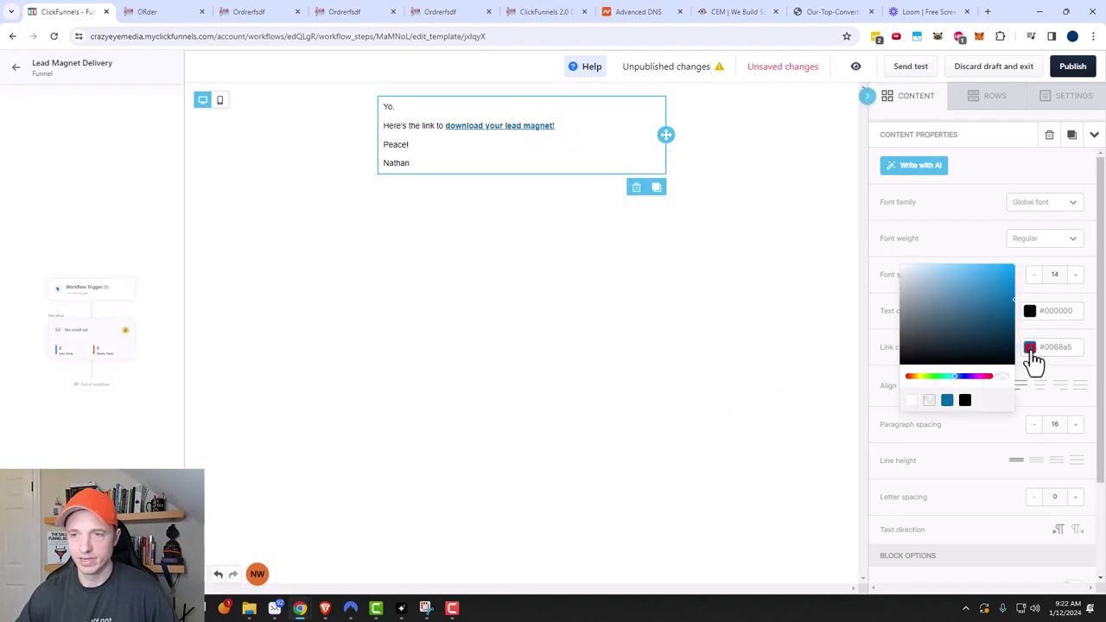
{"action": "left_click", "coordinate": [913, 379]}
{"action": "left_click", "coordinate": [736, 341]}
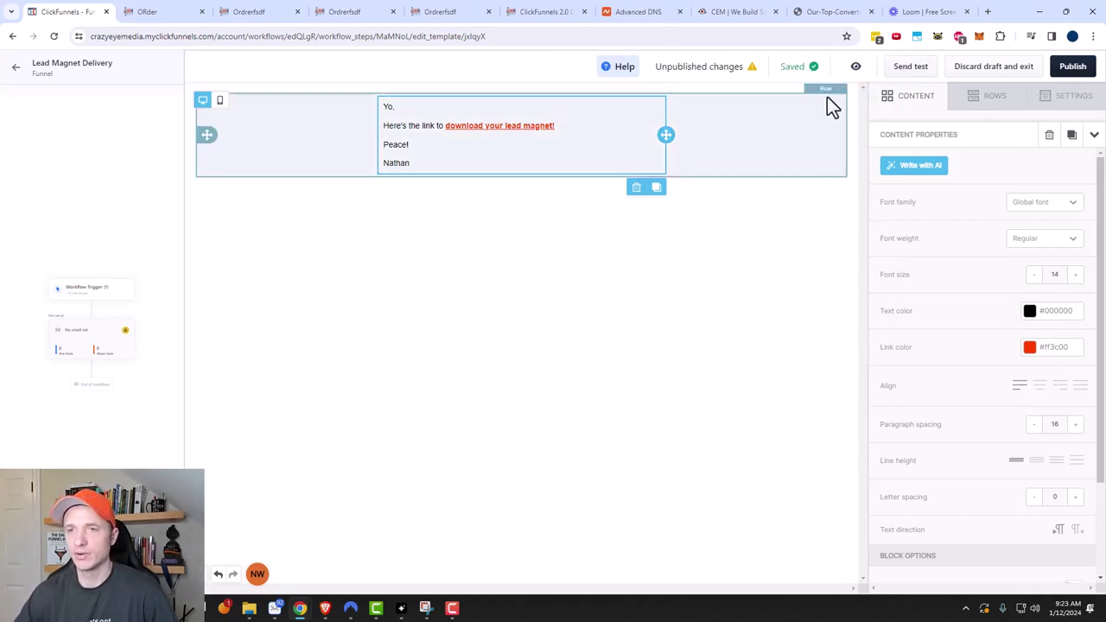
Publish the lead magnet email and return to the Lead Magnet Delivery workflow
{"action": "left_click", "coordinate": [983, 105]}
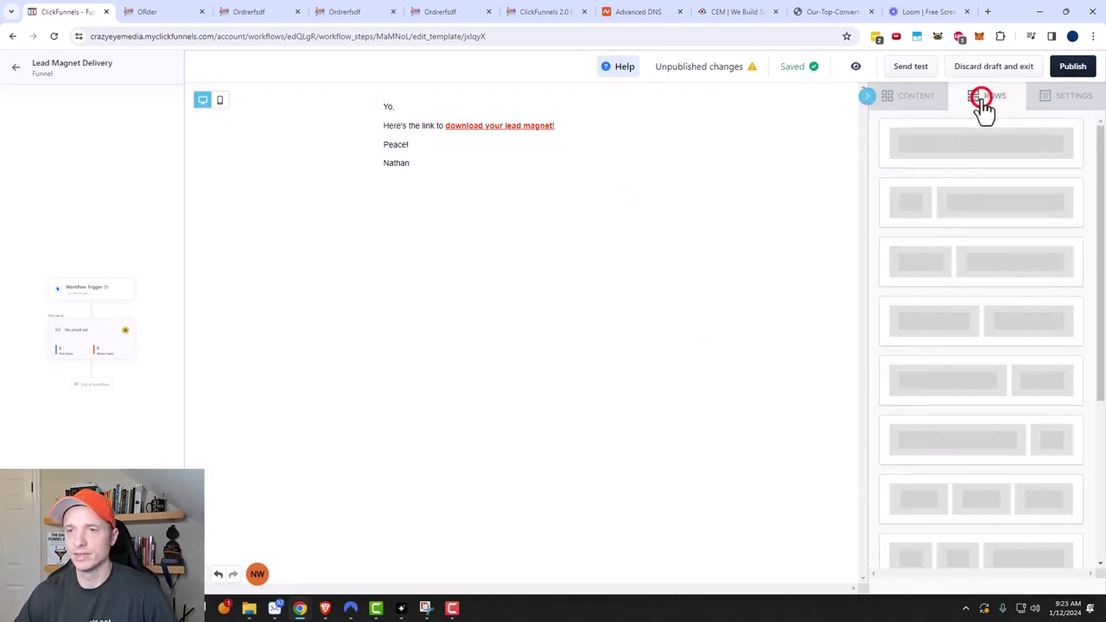
{"action": "left_click", "coordinate": [1046, 97]}
{"action": "left_click", "coordinate": [916, 96]}
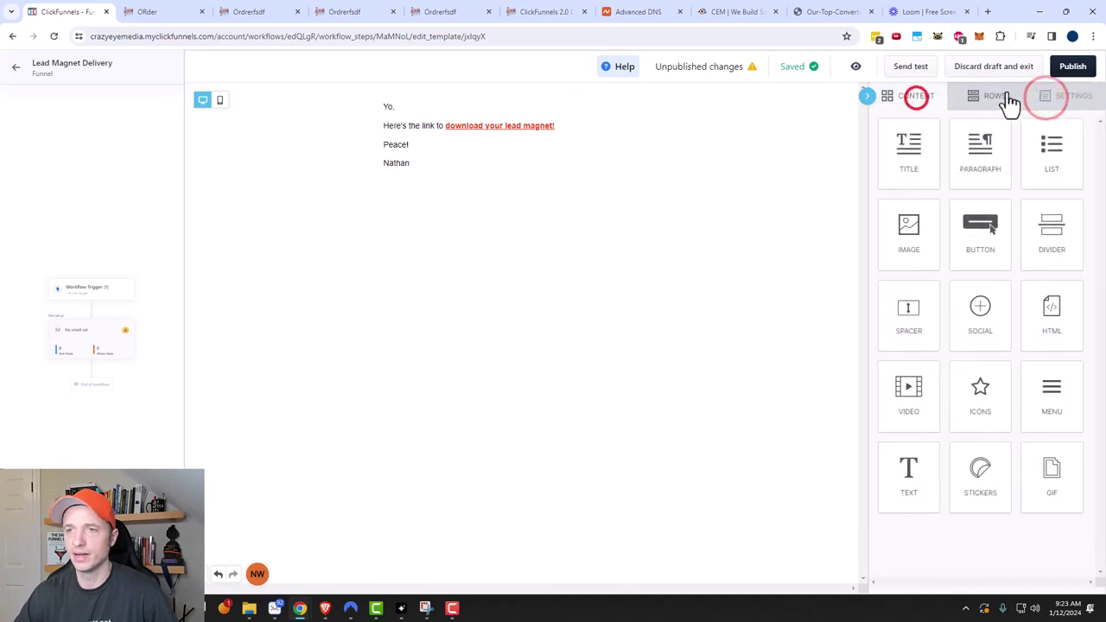
{"action": "left_click", "coordinate": [1074, 69]}
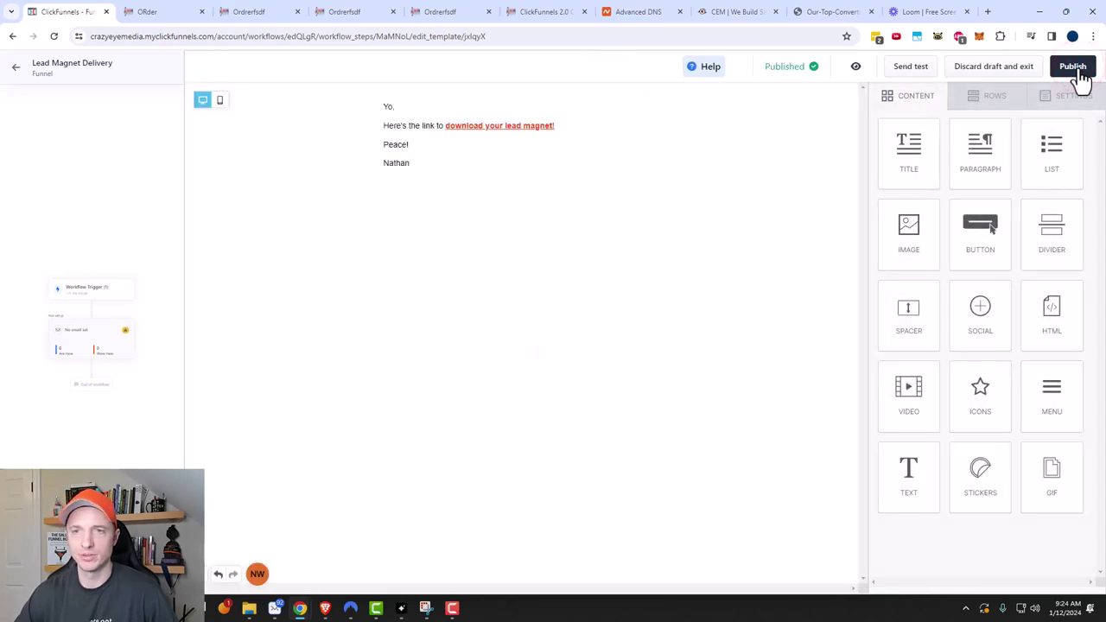
{"action": "left_click", "coordinate": [13, 70]}
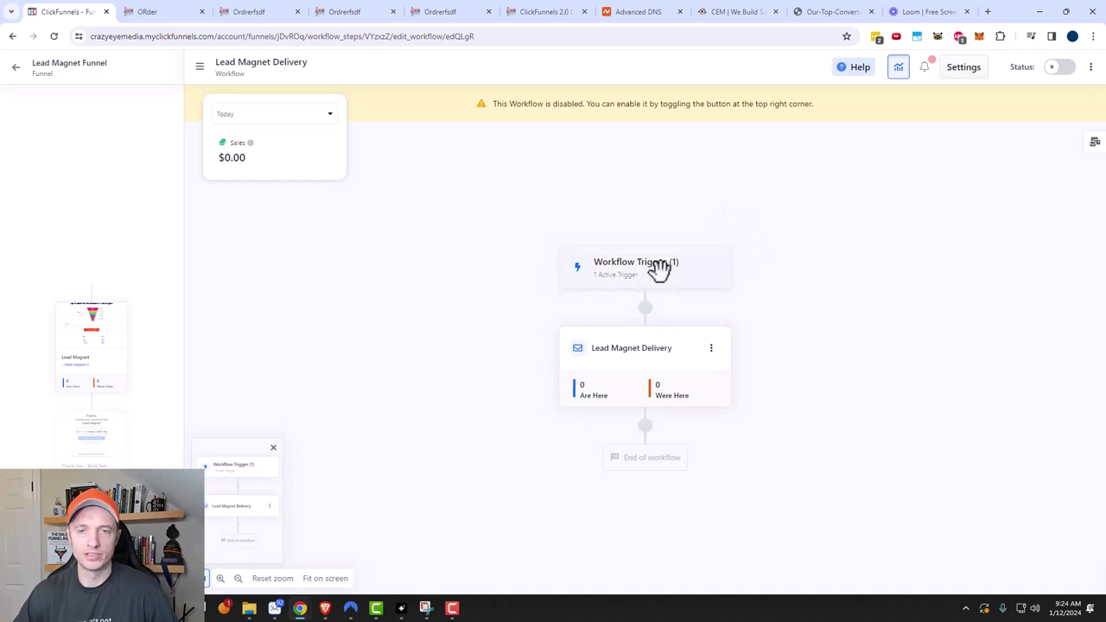
Check the workflow's opt-in trigger, enable the Lead Magnet Delivery workflow and return to the funnel overview
{"action": "left_click", "coordinate": [659, 269]}
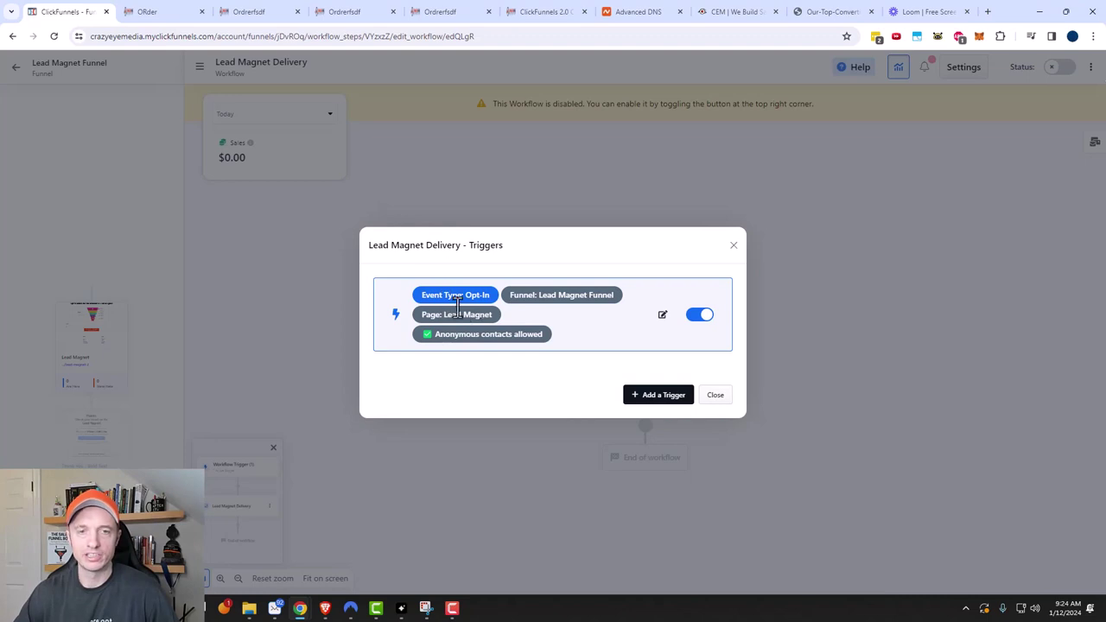
{"action": "left_click", "coordinate": [734, 249]}
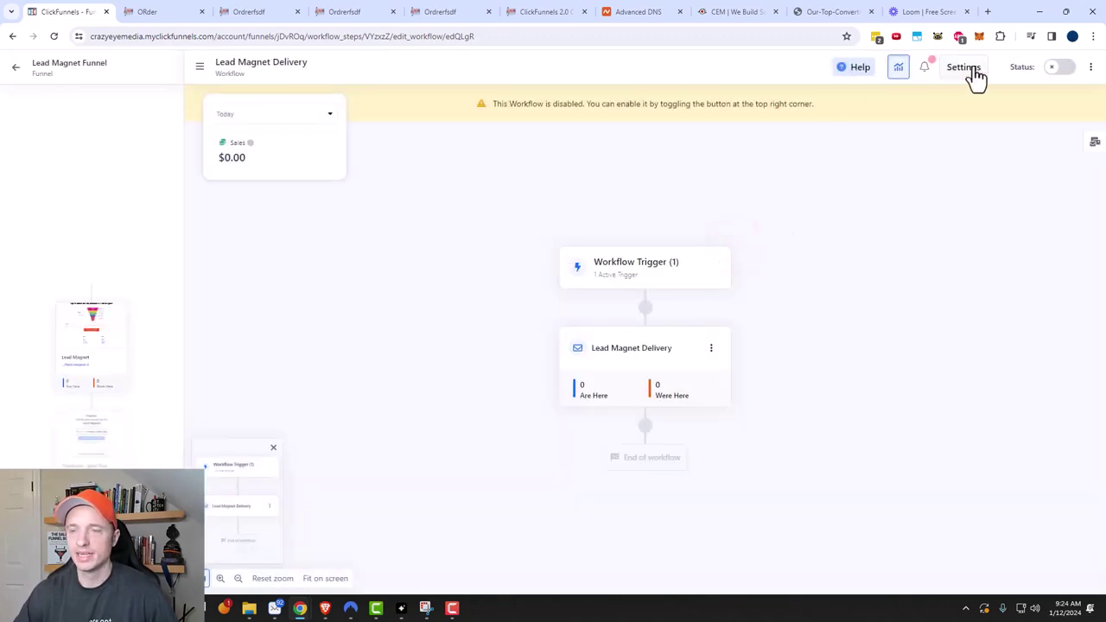
{"action": "left_click", "coordinate": [1059, 69]}
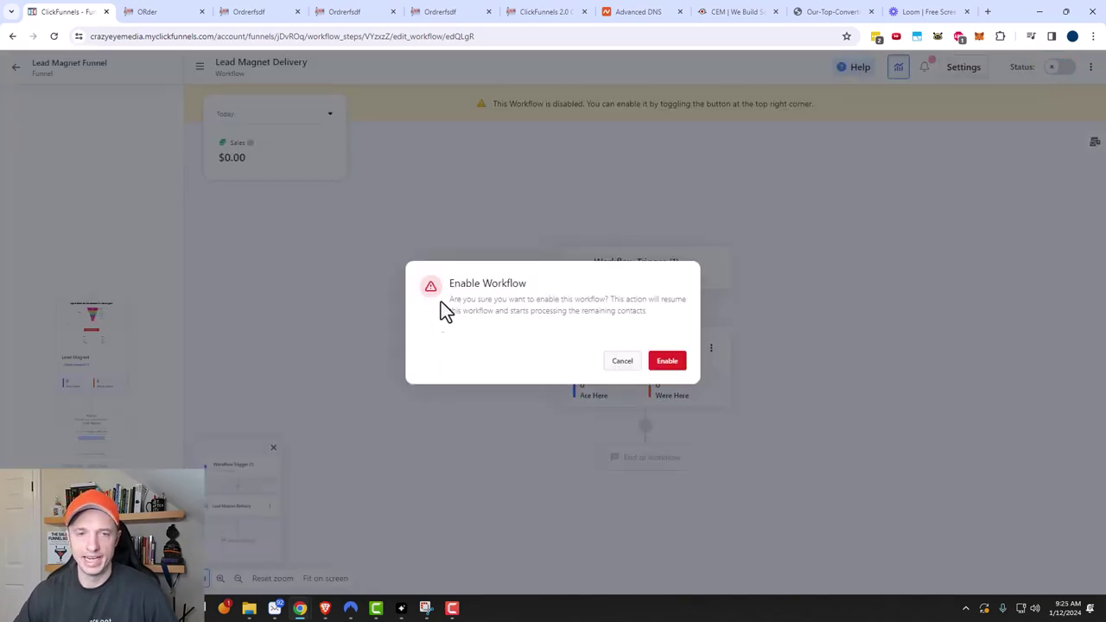
{"action": "left_click", "coordinate": [667, 361]}
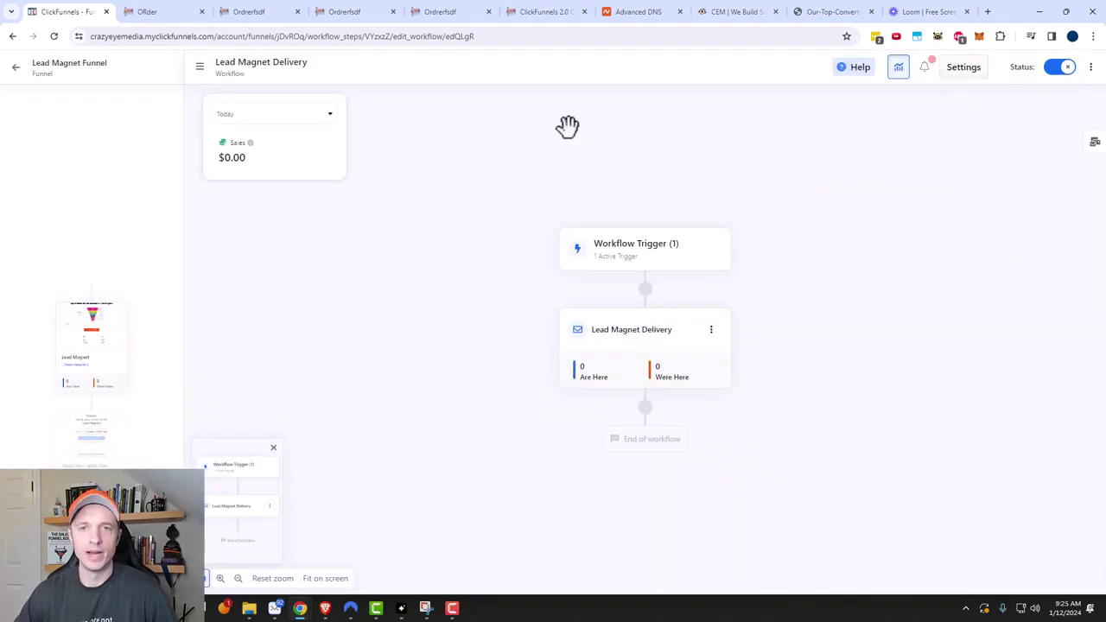
{"action": "left_click", "coordinate": [16, 69]}
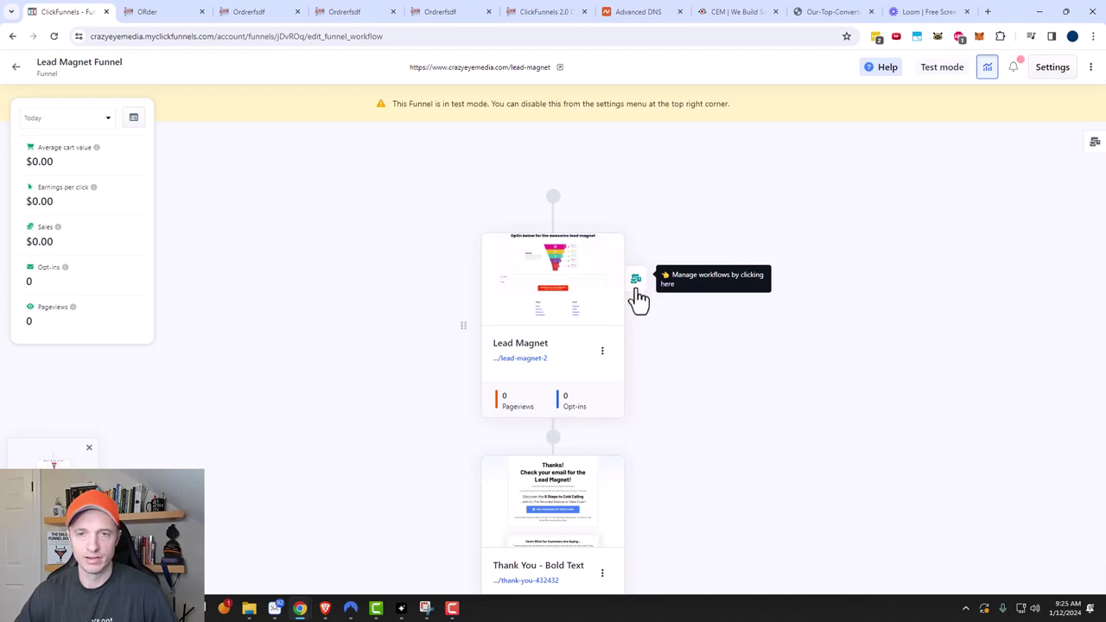
Examine the form for a new calendar event on the Lead Magnet page and discard it
{"action": "left_click", "coordinate": [603, 352]}
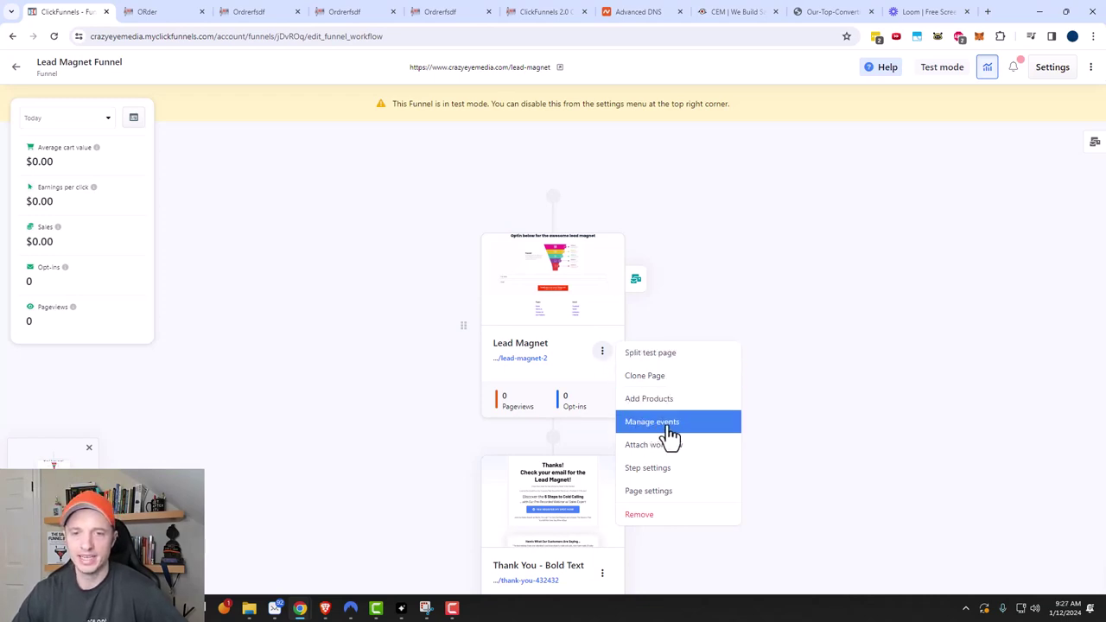
{"action": "left_click", "coordinate": [658, 425]}
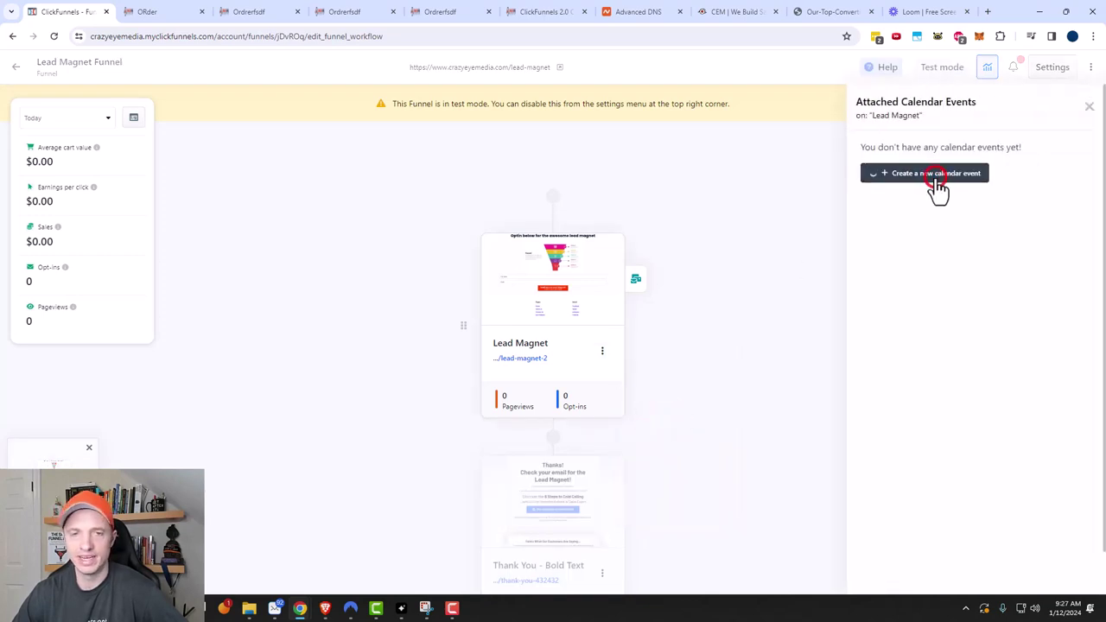
{"action": "left_click", "coordinate": [938, 188]}
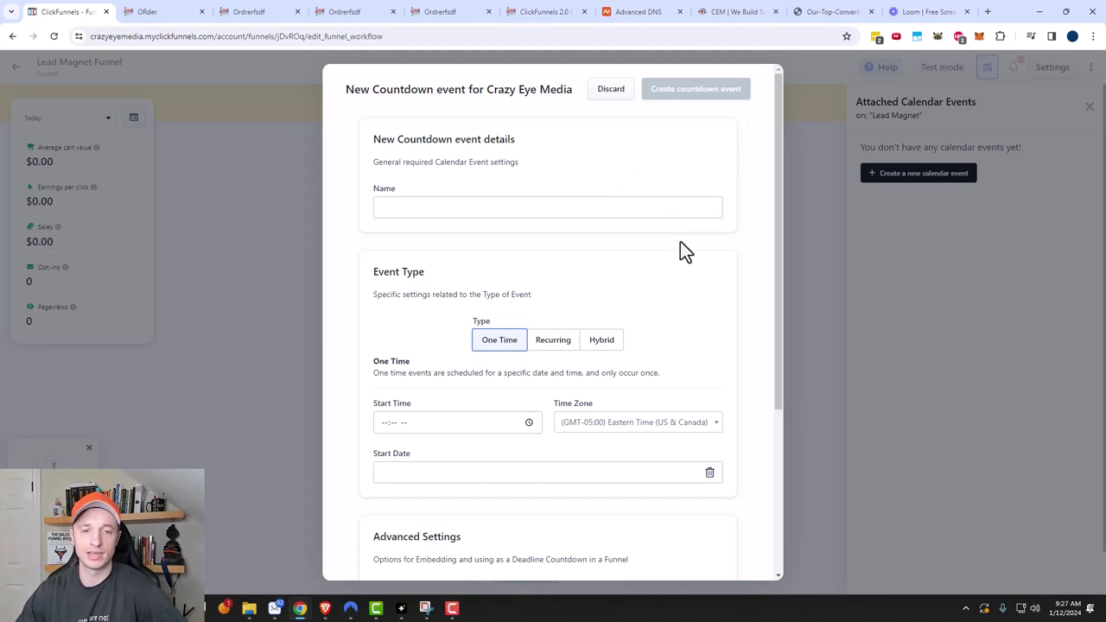
{"action": "scroll", "coordinate": [378, 478], "scroll_direction": "down", "scroll_amount": 3}
{"action": "scroll", "coordinate": [389, 328], "scroll_direction": "up", "scroll_amount": 2}
{"action": "scroll", "coordinate": [516, 331], "scroll_direction": "down", "scroll_amount": 3}
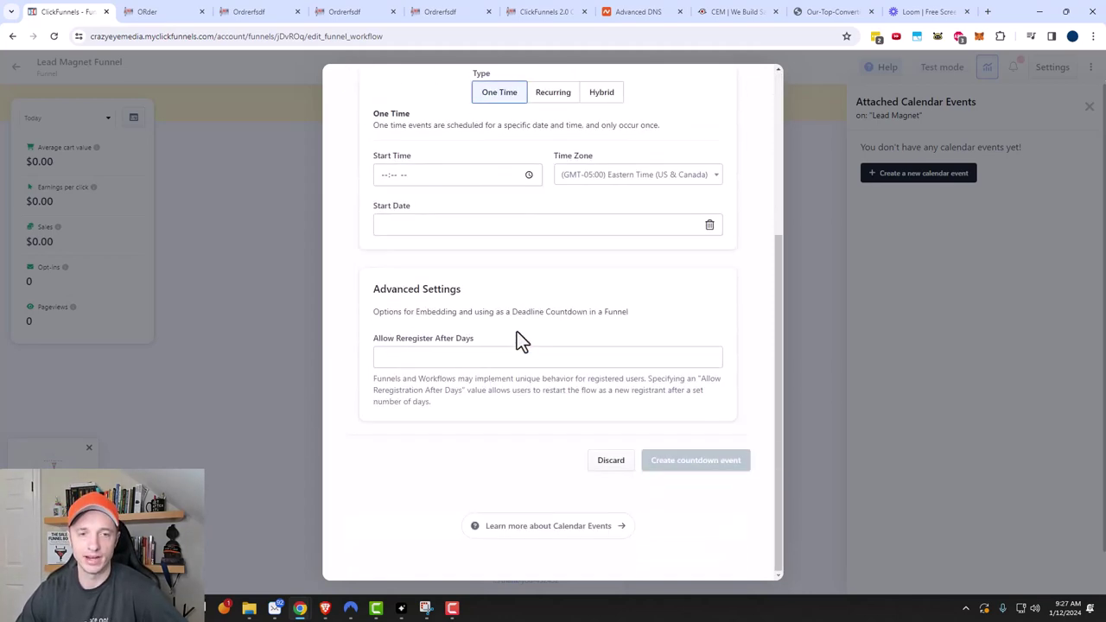
{"action": "scroll", "coordinate": [560, 363], "scroll_direction": "up", "scroll_amount": 4}
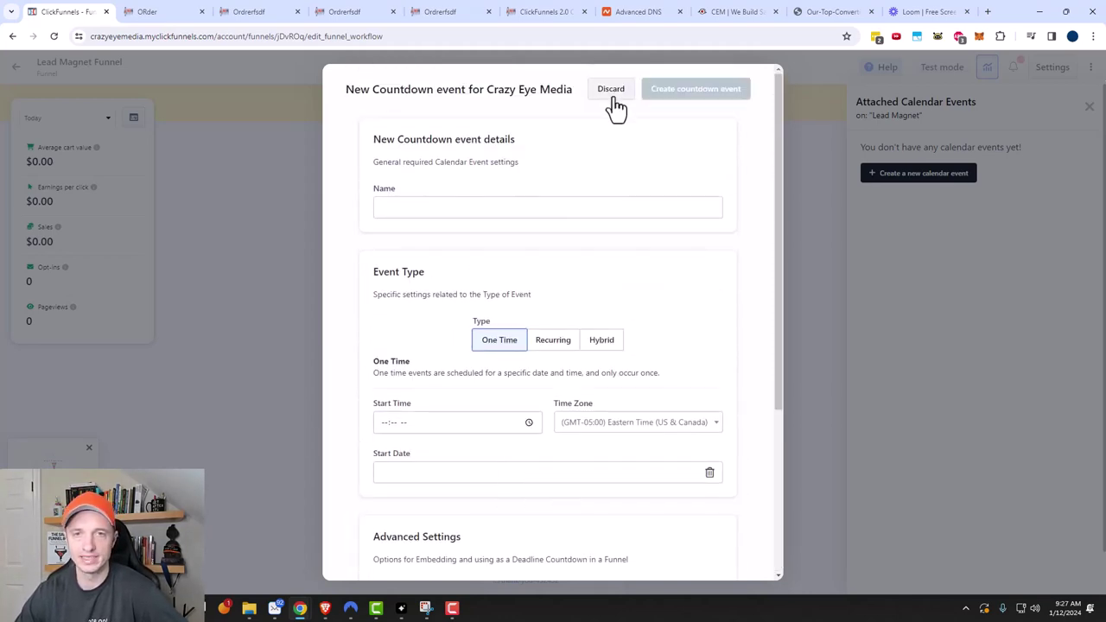
{"action": "left_click", "coordinate": [614, 90]}
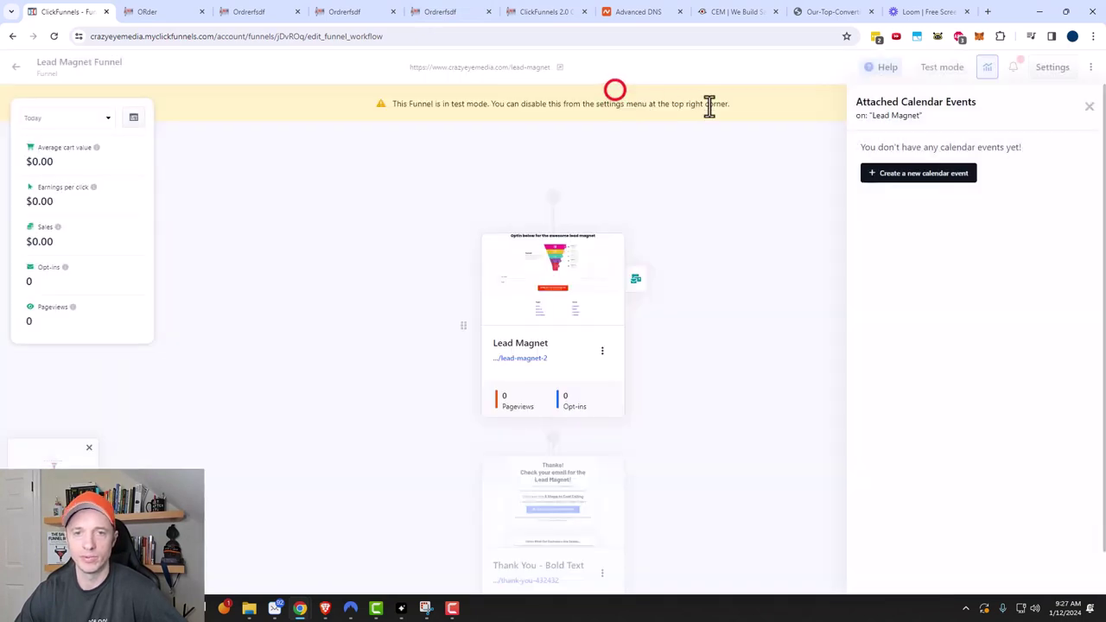
View the name and path in the Lead Magnet page's step settings and leave without saving
{"action": "left_click", "coordinate": [602, 350]}
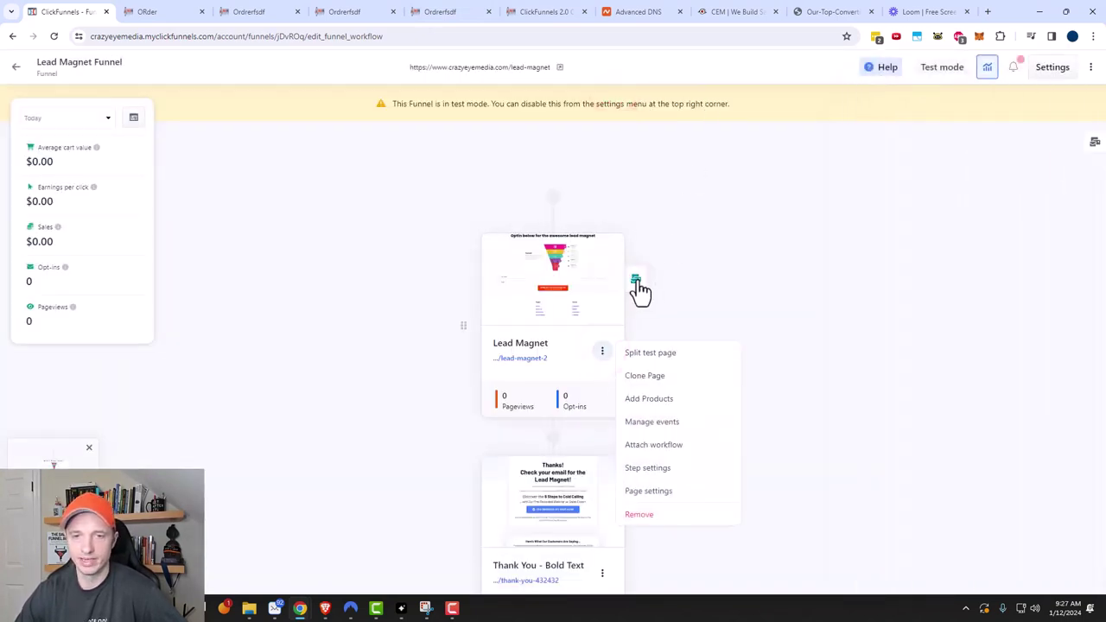
{"action": "left_click", "coordinate": [669, 471]}
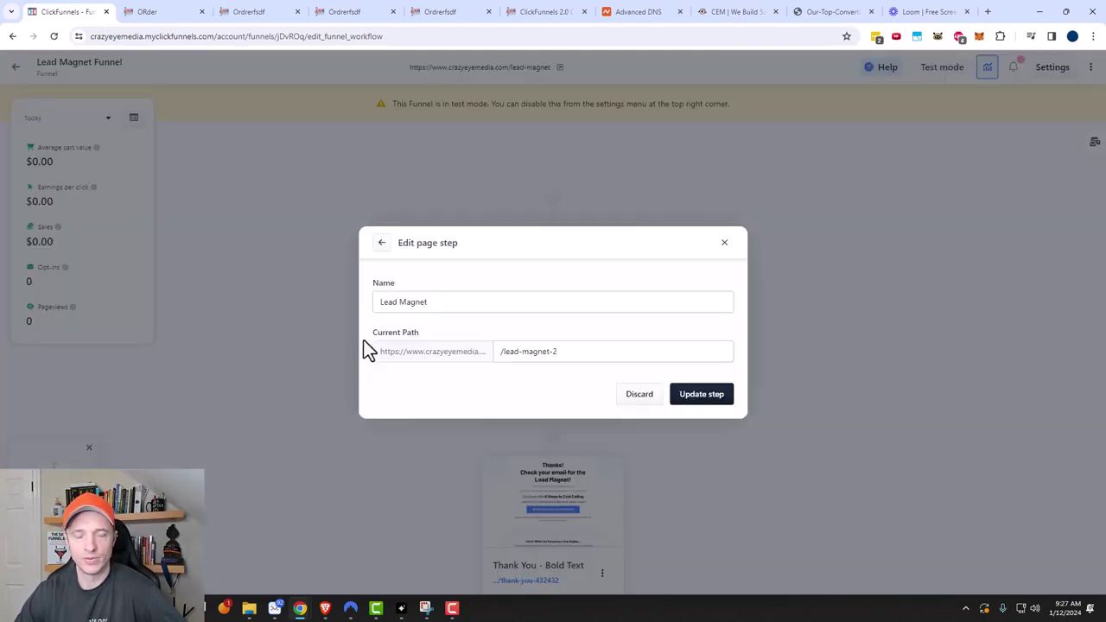
{"action": "triple_click", "coordinate": [442, 303]}
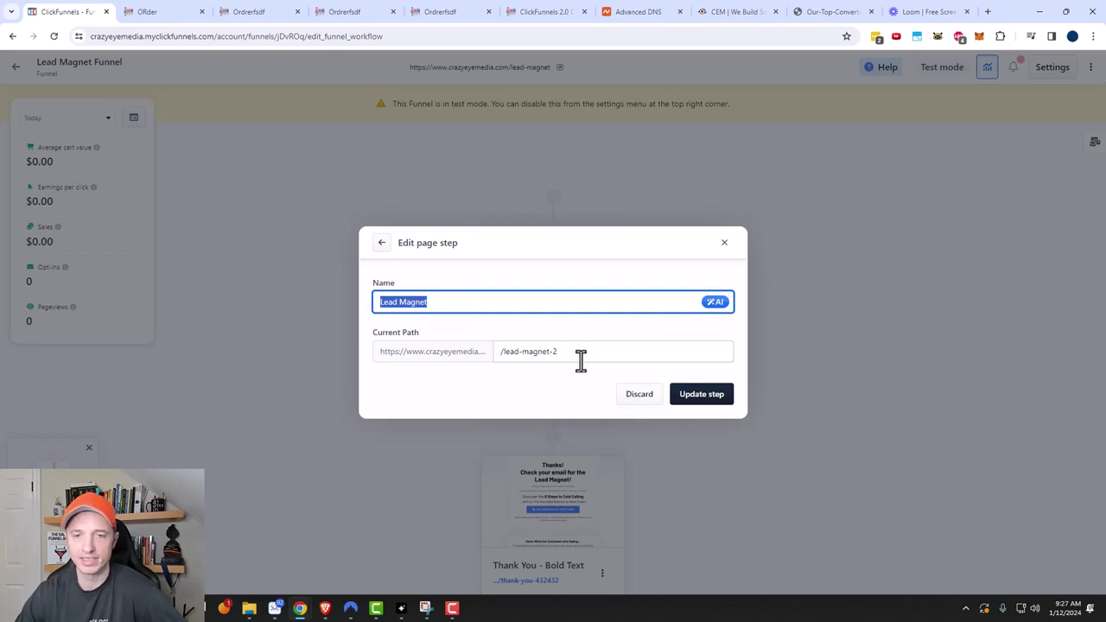
{"action": "left_click", "coordinate": [380, 242]}
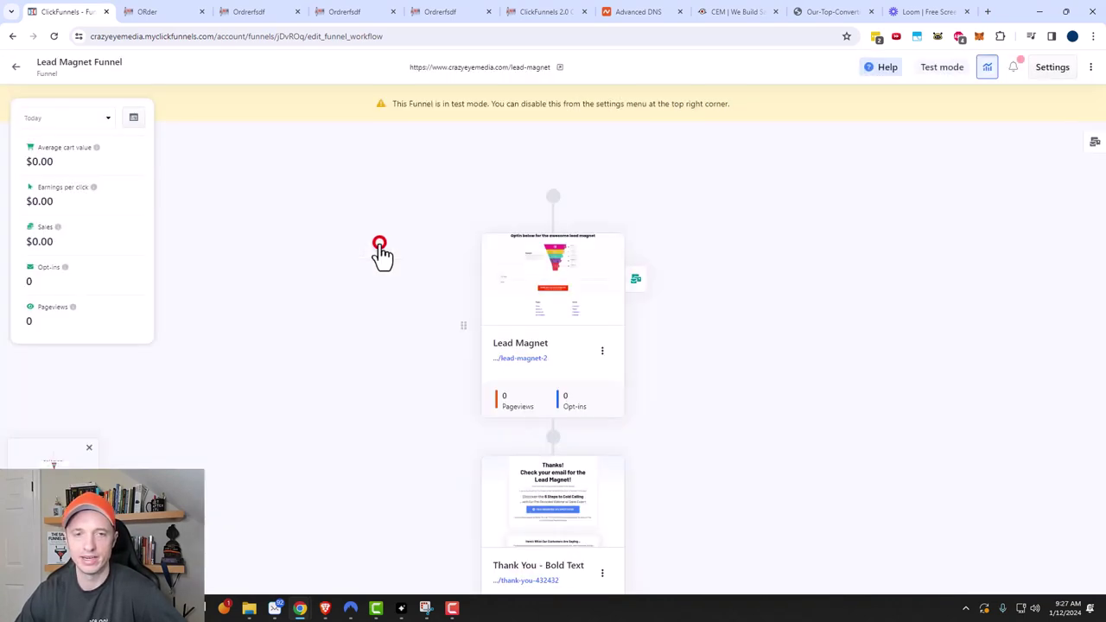
Examine the Lead Magnet page's page settings, including SEO and sharing, URLs and advanced settings, and close them
{"action": "left_click", "coordinate": [603, 352]}
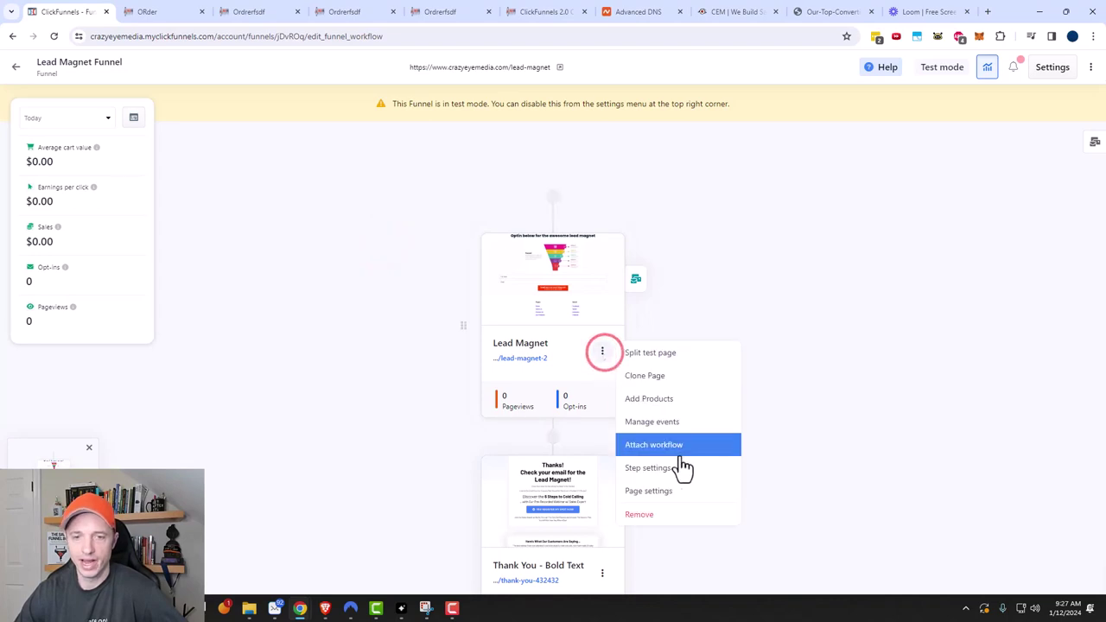
{"action": "left_click", "coordinate": [665, 491]}
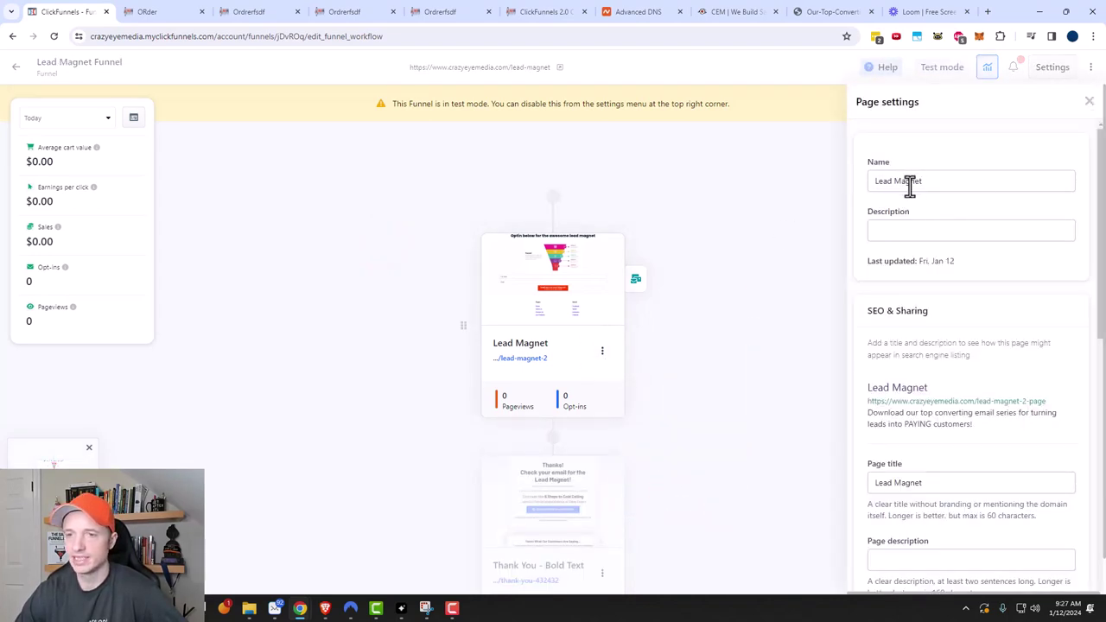
{"action": "scroll", "coordinate": [914, 311], "scroll_direction": "down", "scroll_amount": 1}
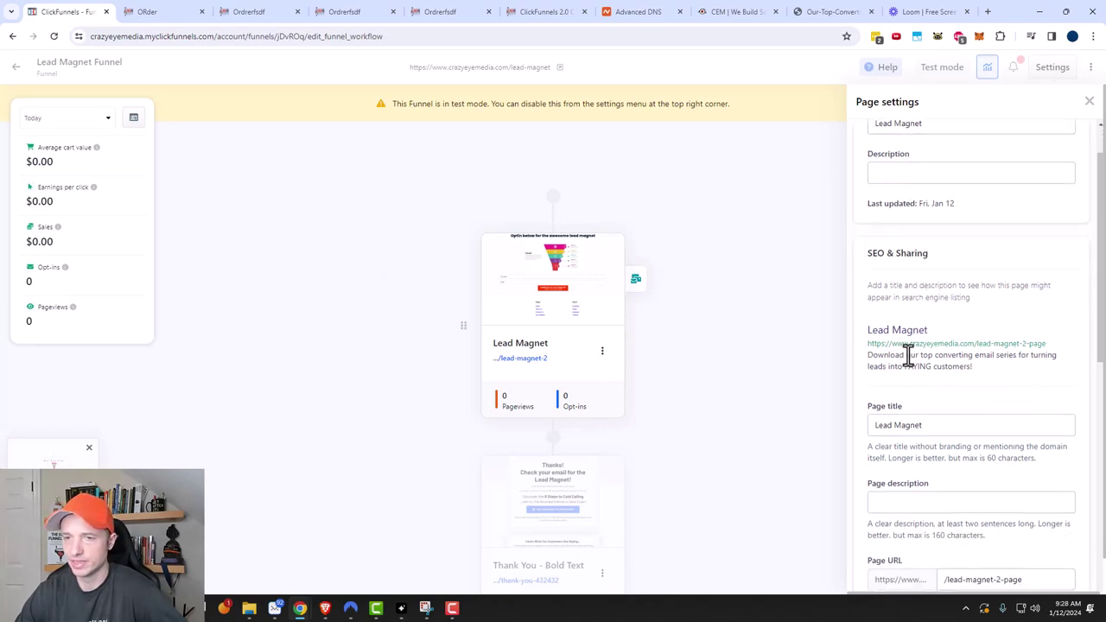
{"action": "scroll", "coordinate": [911, 262], "scroll_direction": "down", "scroll_amount": 1}
{"action": "scroll", "coordinate": [924, 345], "scroll_direction": "down", "scroll_amount": 1}
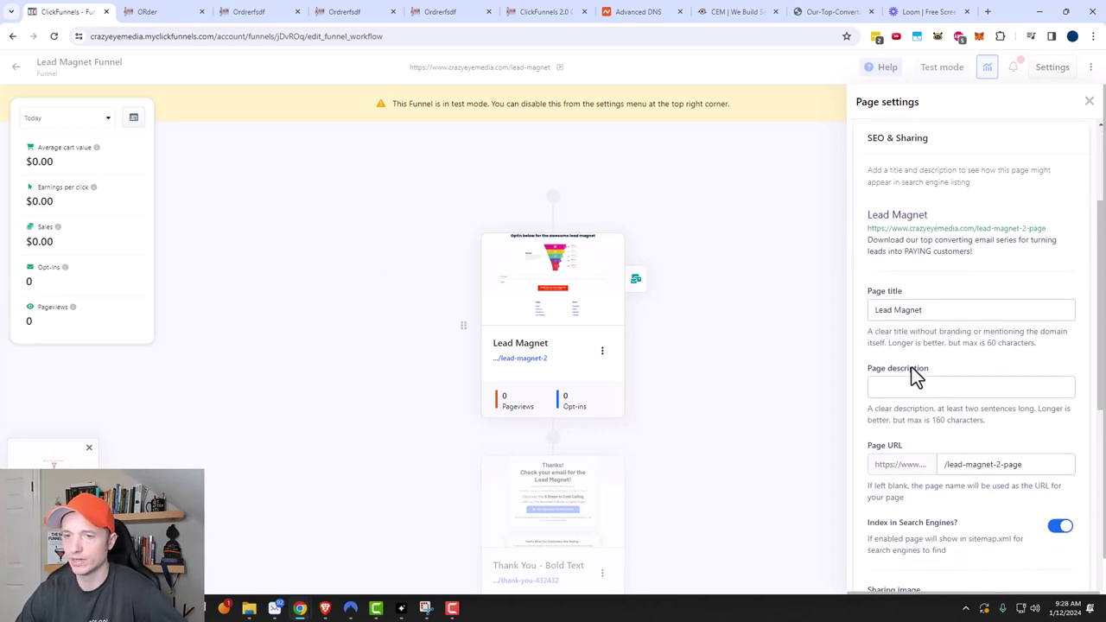
{"action": "scroll", "coordinate": [905, 341], "scroll_direction": "down", "scroll_amount": 3}
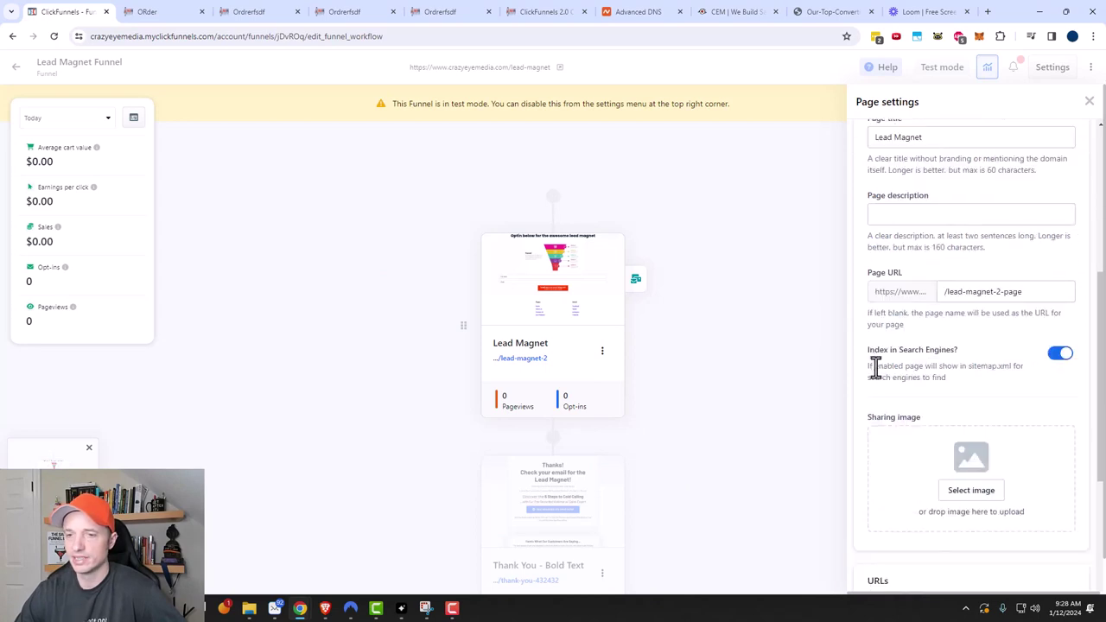
{"action": "scroll", "coordinate": [1004, 387], "scroll_direction": "down", "scroll_amount": 2}
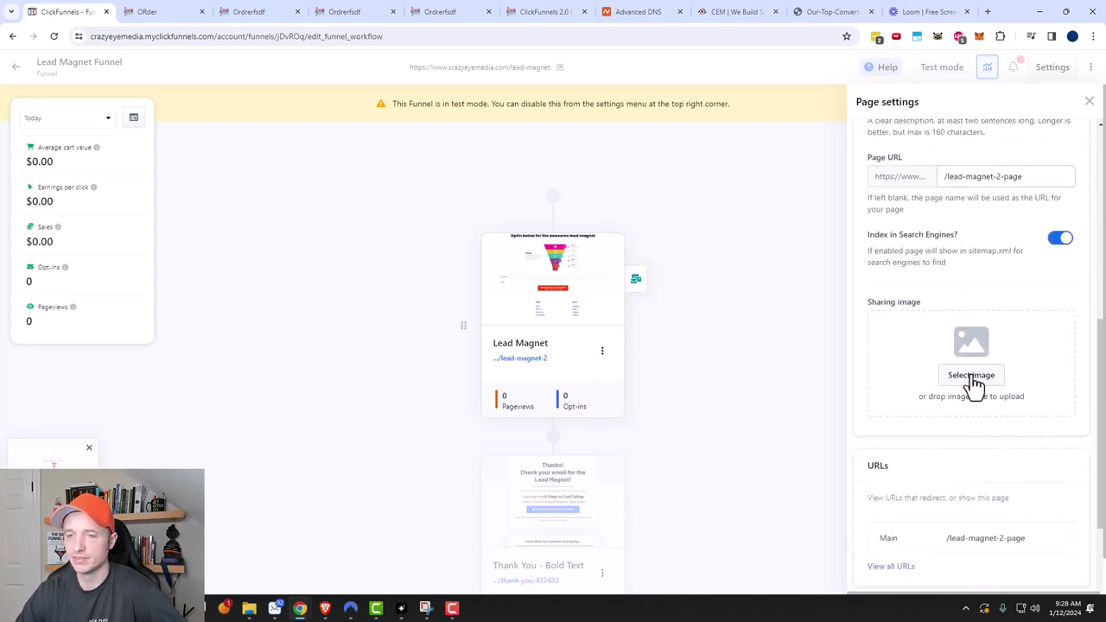
{"action": "scroll", "coordinate": [971, 376], "scroll_direction": "down", "scroll_amount": 3}
{"action": "scroll", "coordinate": [928, 368], "scroll_direction": "down", "scroll_amount": 2}
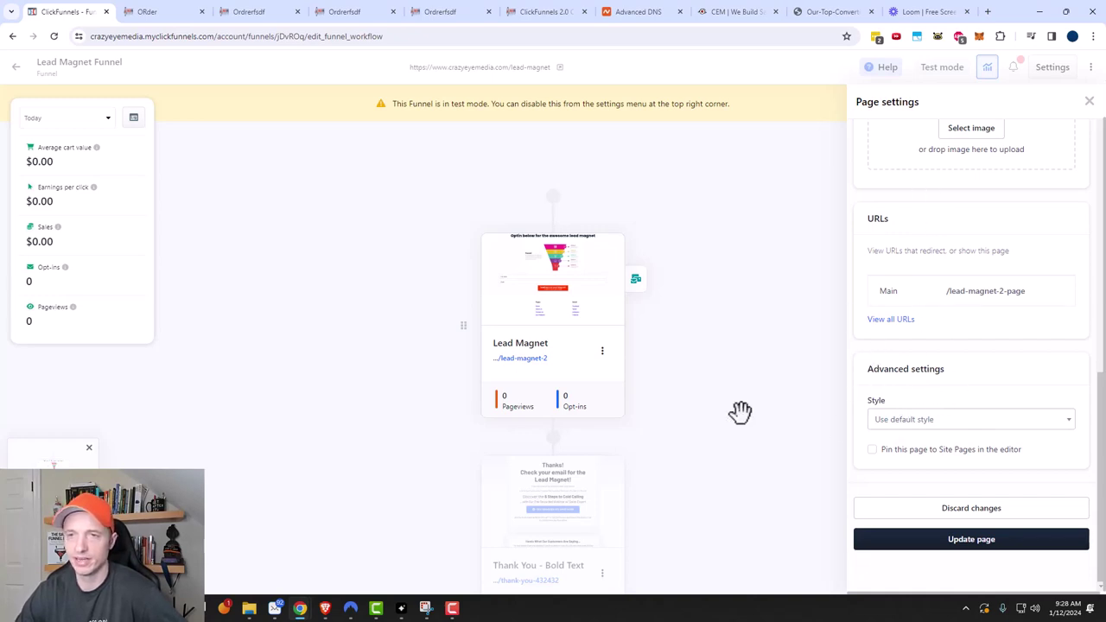
{"action": "left_click", "coordinate": [739, 337]}
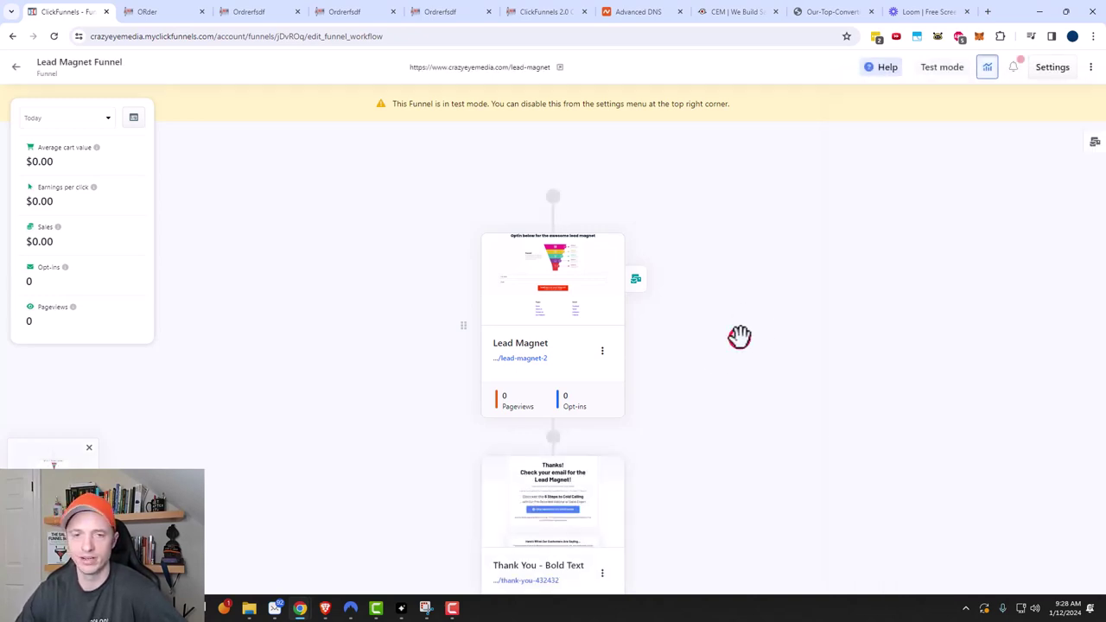
{"action": "left_click", "coordinate": [602, 350]}
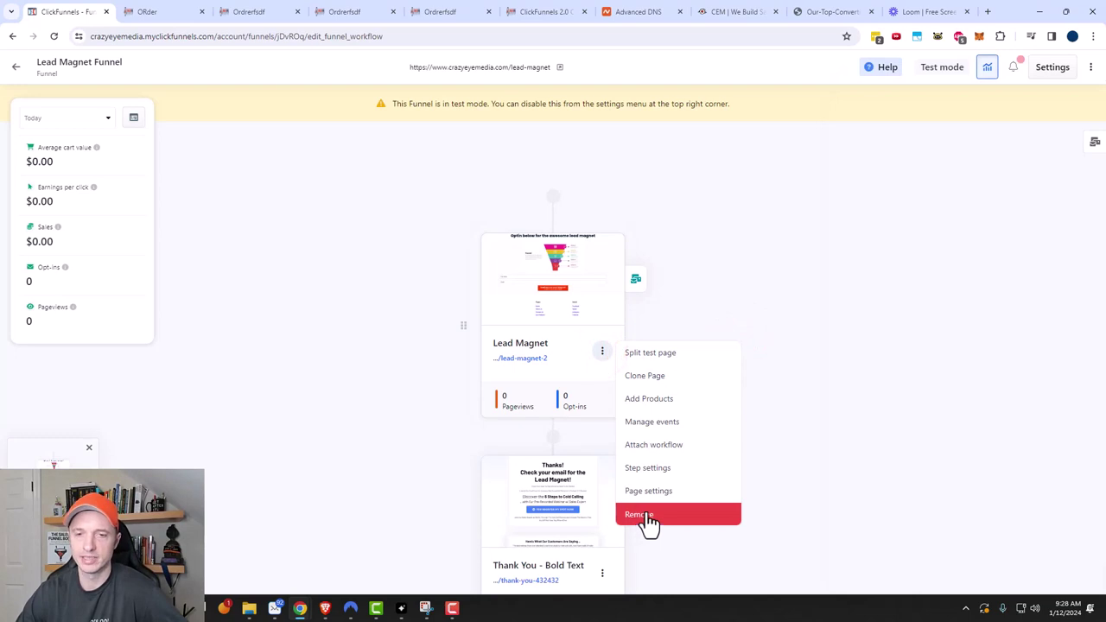
{"action": "left_click", "coordinate": [953, 373]}
{"action": "scroll", "coordinate": [527, 346], "scroll_direction": "down", "scroll_amount": 2}
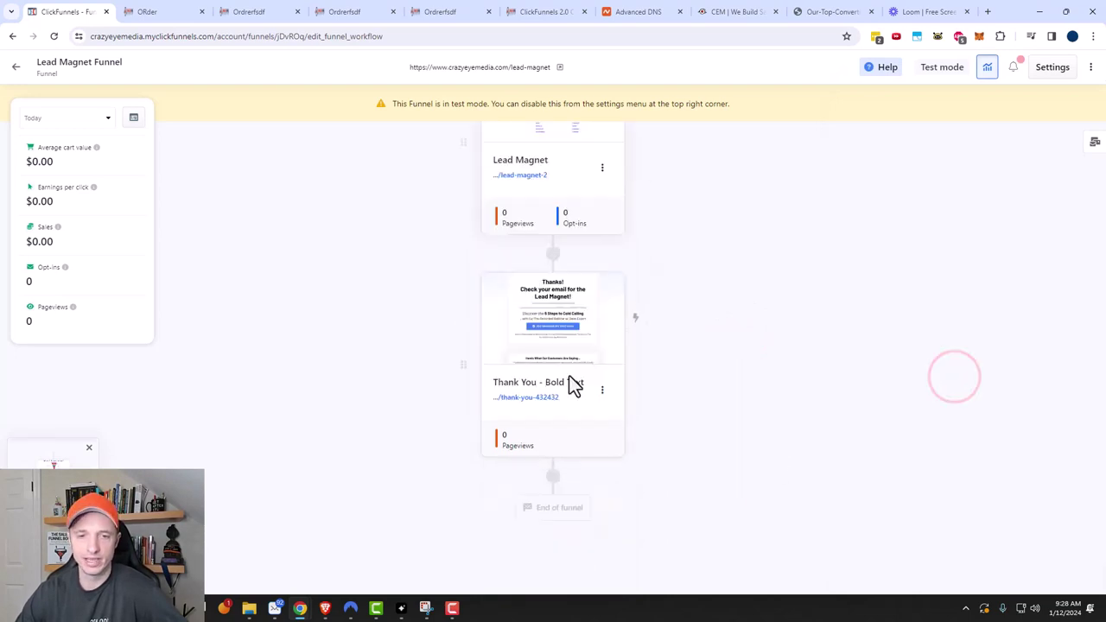
{"action": "left_click", "coordinate": [602, 390]}
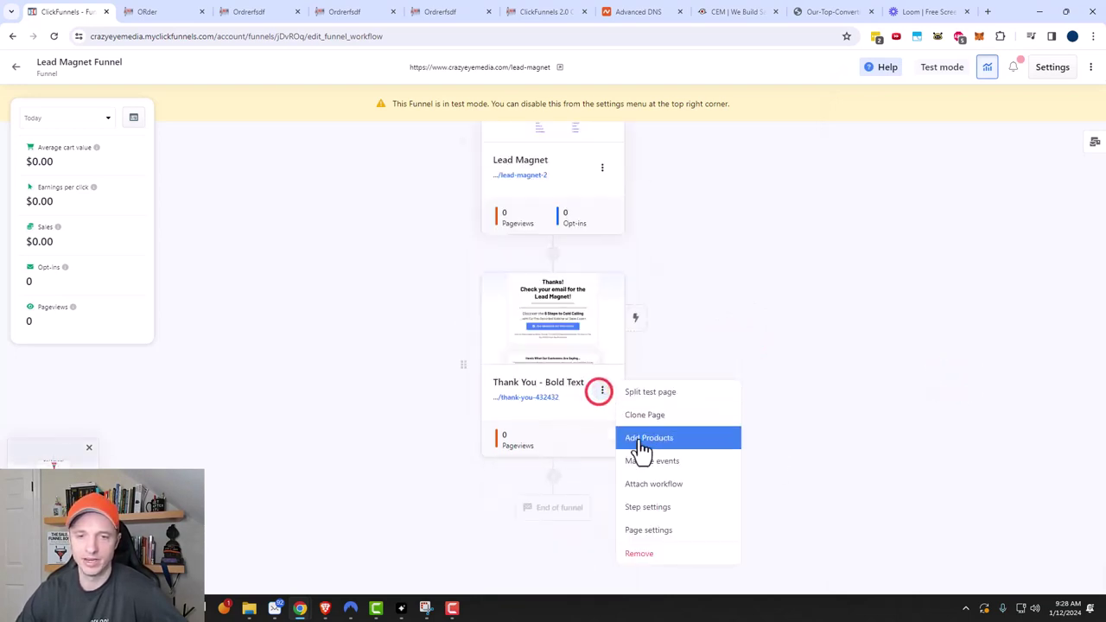
{"action": "left_click", "coordinate": [805, 340]}
Copy the Lead Magnet Funnel's public URL
{"action": "scroll", "coordinate": [630, 458], "scroll_direction": "up", "scroll_amount": 3}
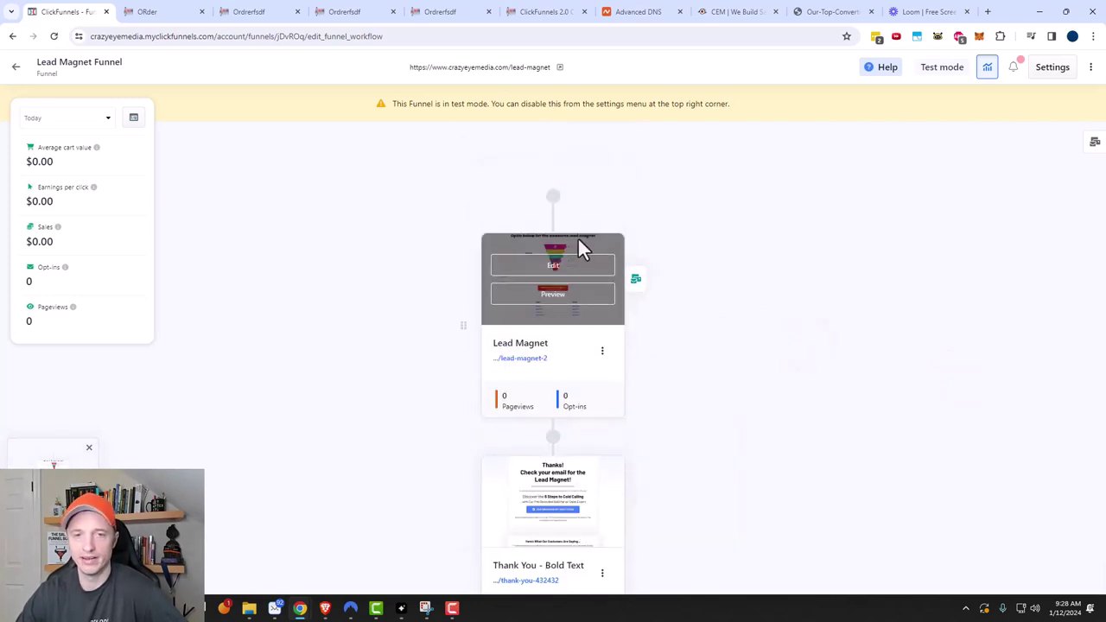
{"action": "scroll", "coordinate": [557, 363], "scroll_direction": "down", "scroll_amount": 3}
{"action": "scroll", "coordinate": [575, 371], "scroll_direction": "up", "scroll_amount": 3}
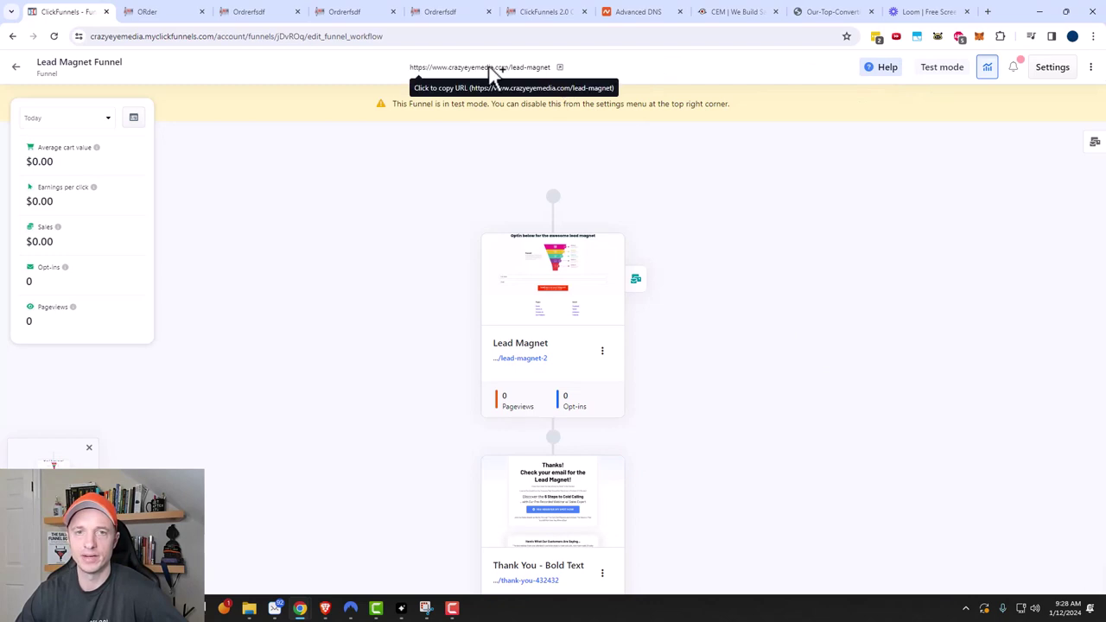
{"action": "left_click", "coordinate": [534, 68]}
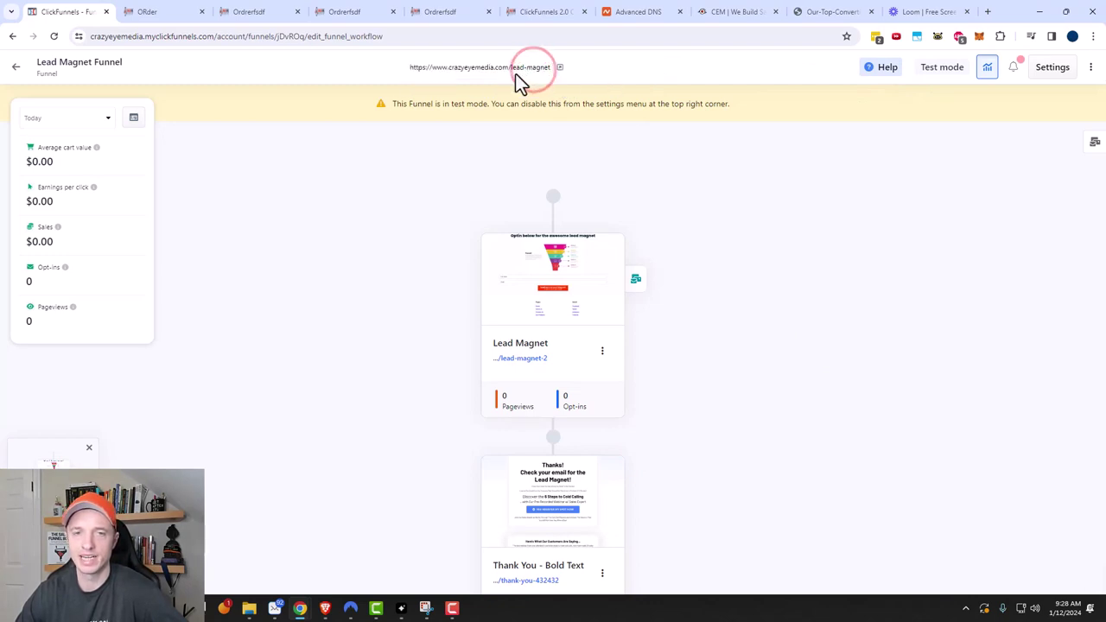
Open the live Lead Magnet page and submit its opt-in form with the name "Full Name" and a test email address
{"action": "left_click", "coordinate": [559, 69]}
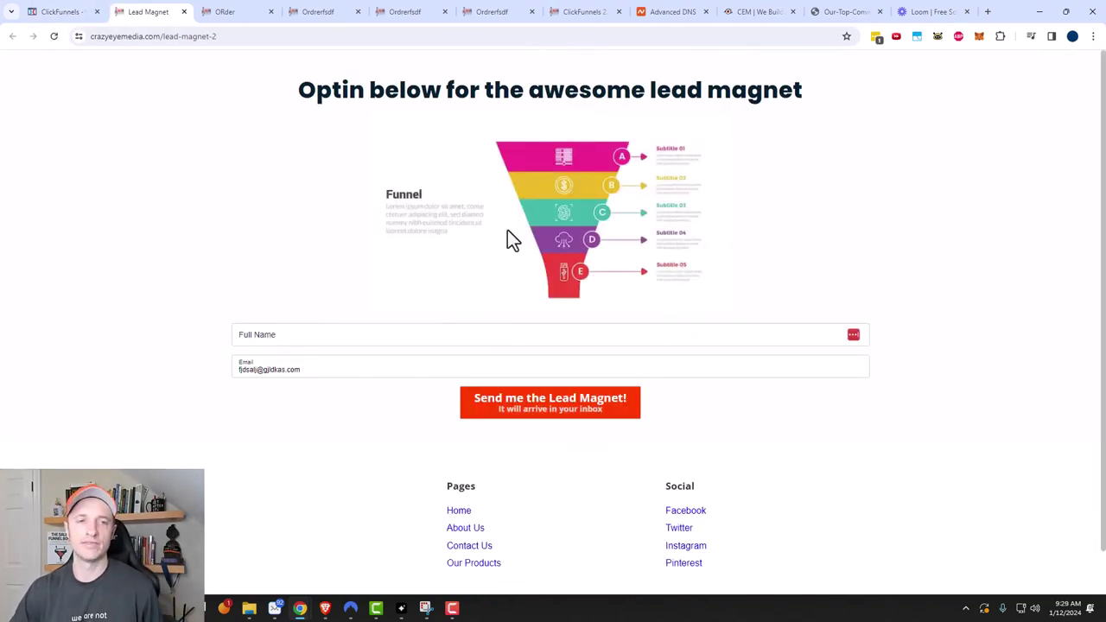
{"action": "left_click", "coordinate": [396, 339]}
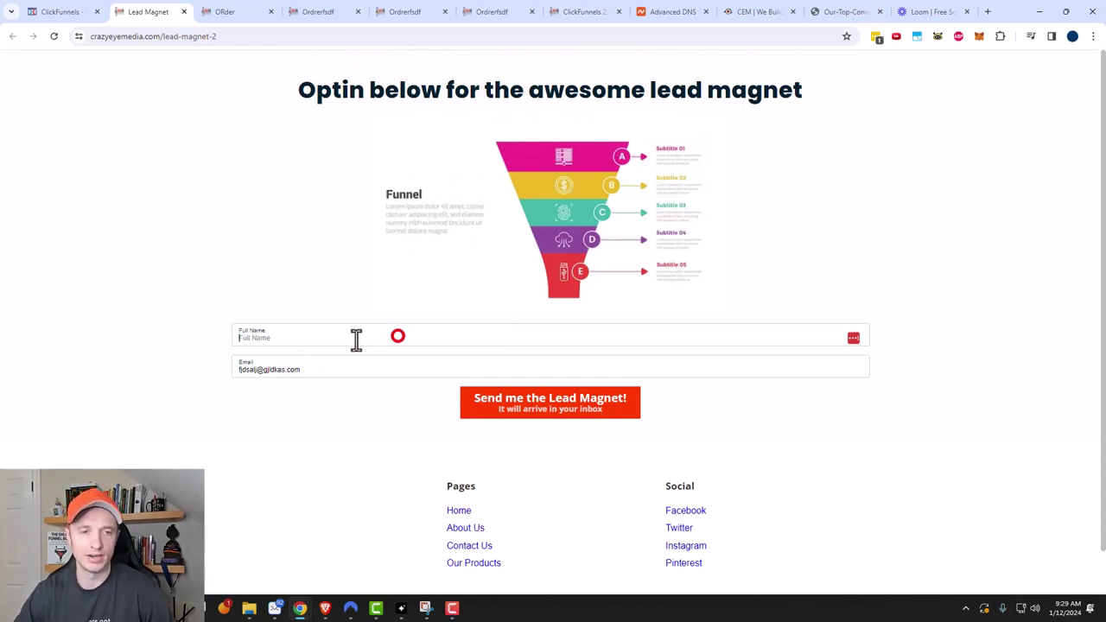
{"action": "type", "text": "Full Name"}
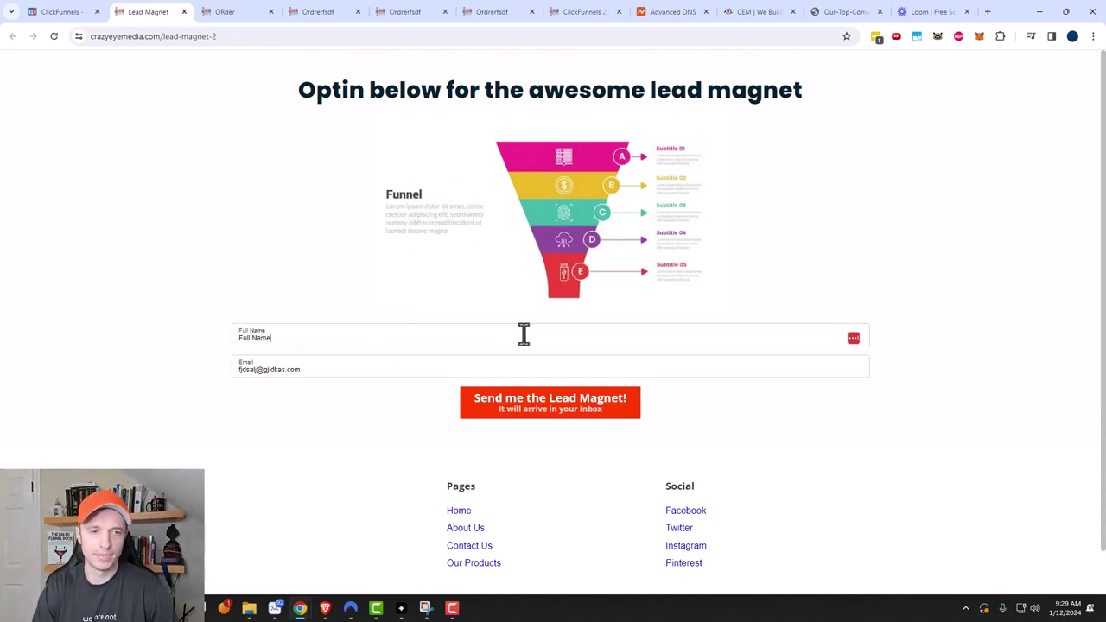
{"action": "key", "text": "Tab"}
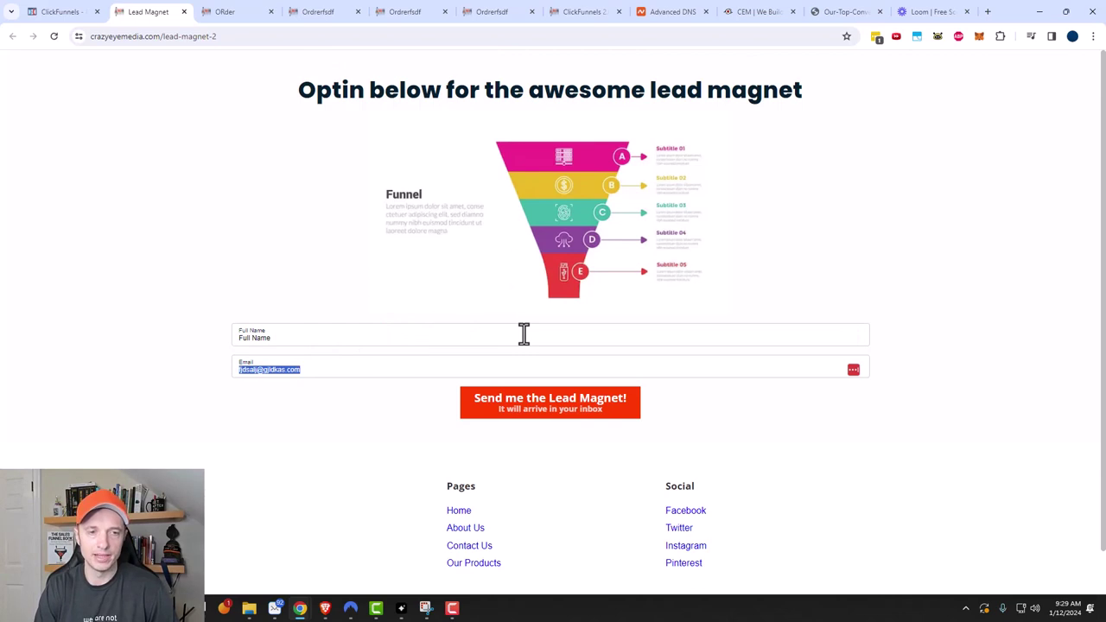
{"action": "key", "text": "ctrl+v"}
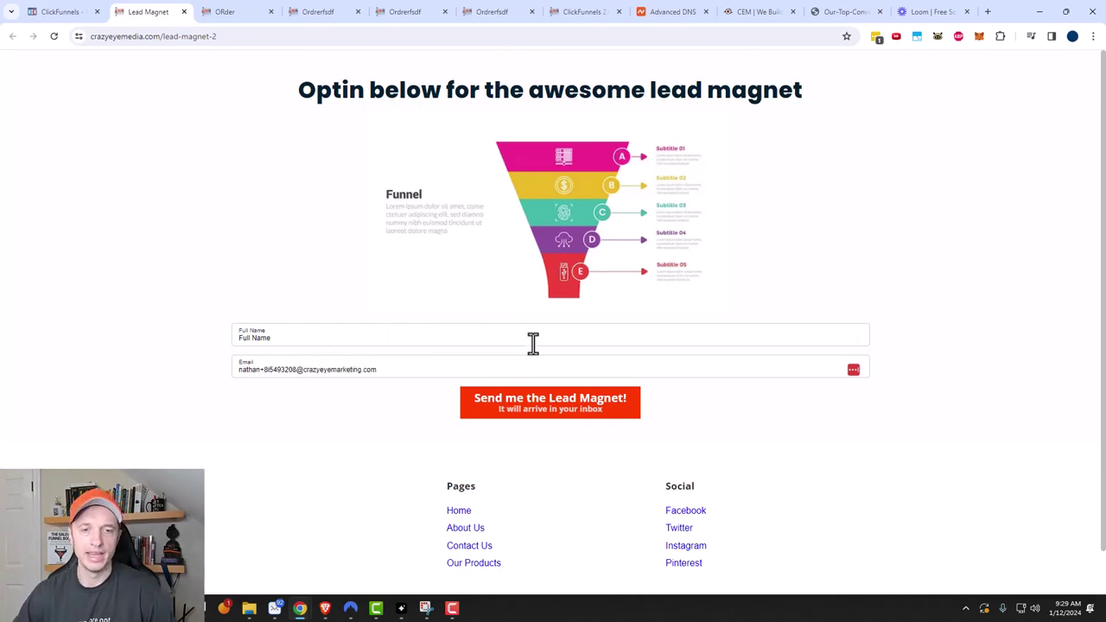
{"action": "left_click", "coordinate": [575, 415]}
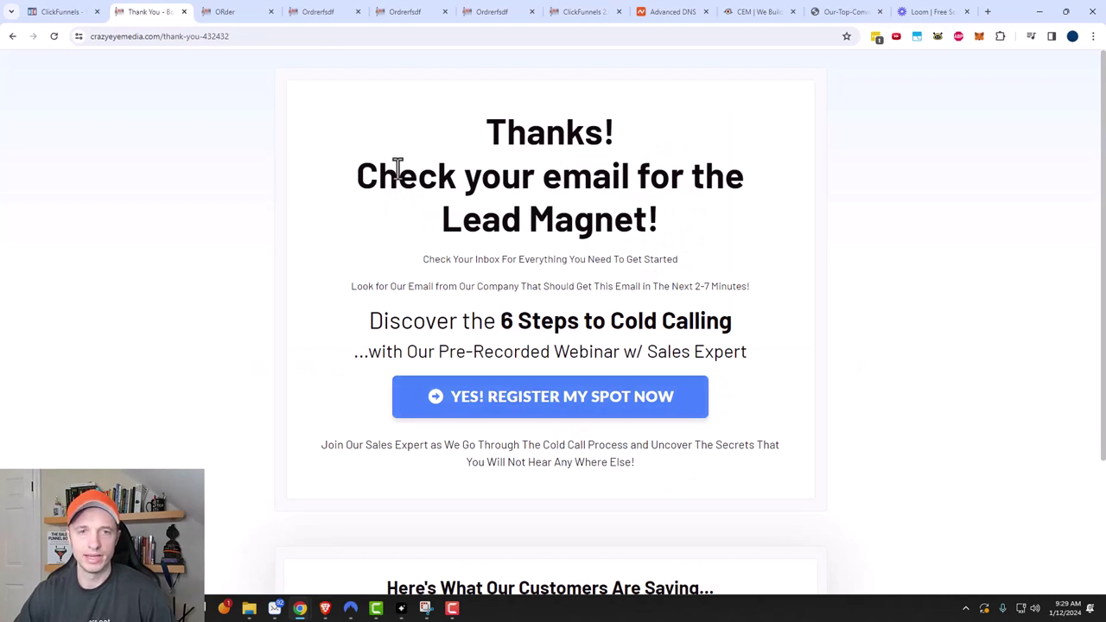
Look over the thank-you page and the delivered "Here's your lead magnet!" email, and close the email
{"action": "scroll", "coordinate": [605, 372], "scroll_direction": "down", "scroll_amount": 2}
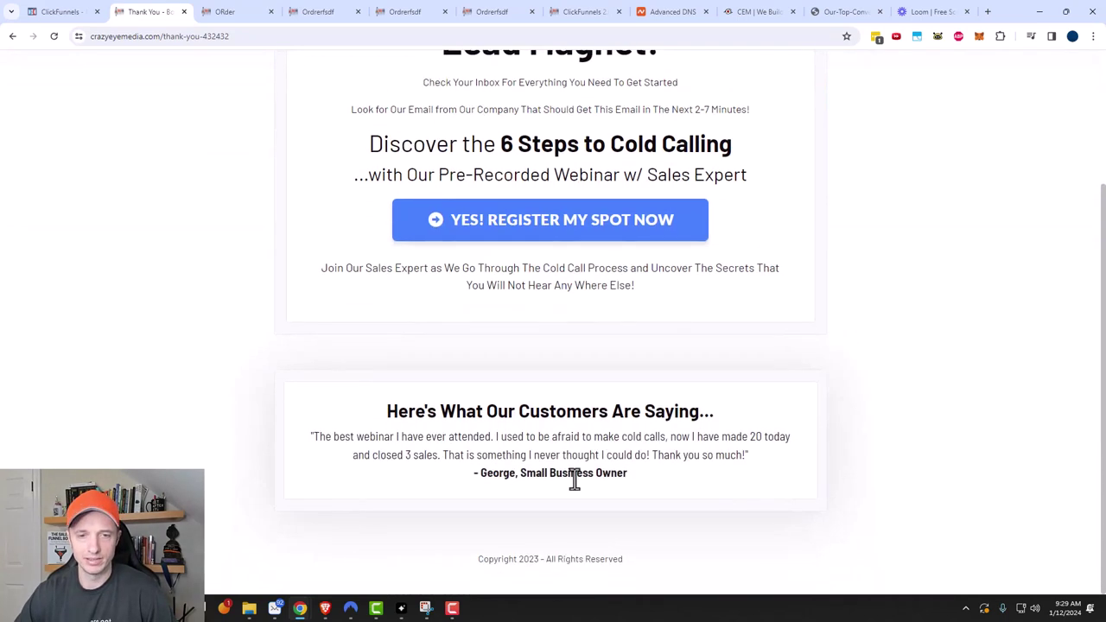
{"action": "scroll", "coordinate": [572, 484], "scroll_direction": "up", "scroll_amount": 2}
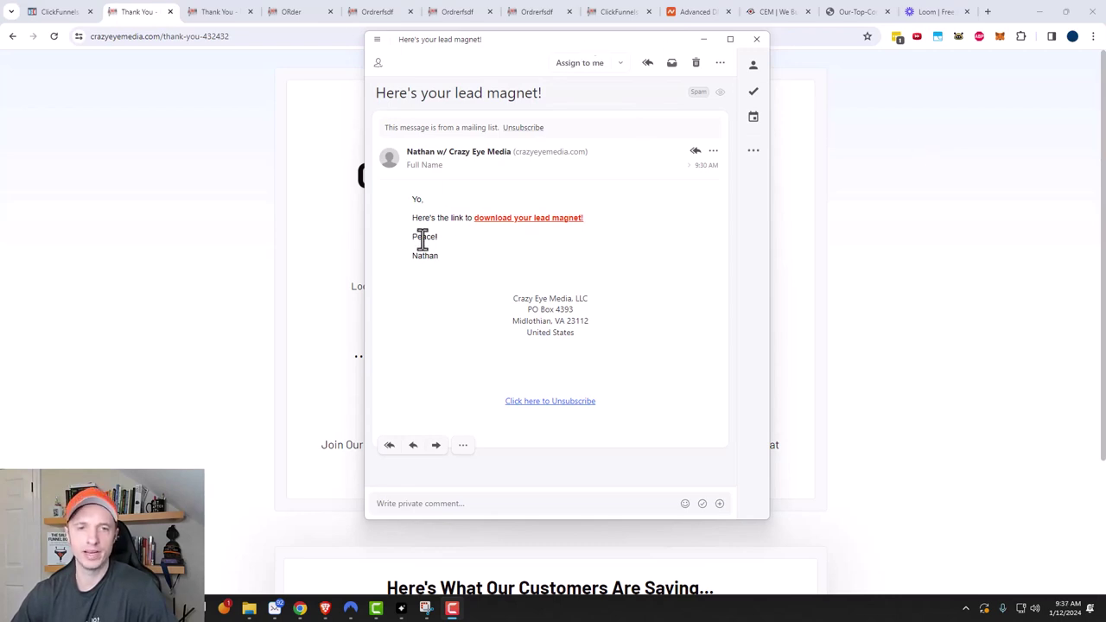
{"action": "key", "text": "Escape"}
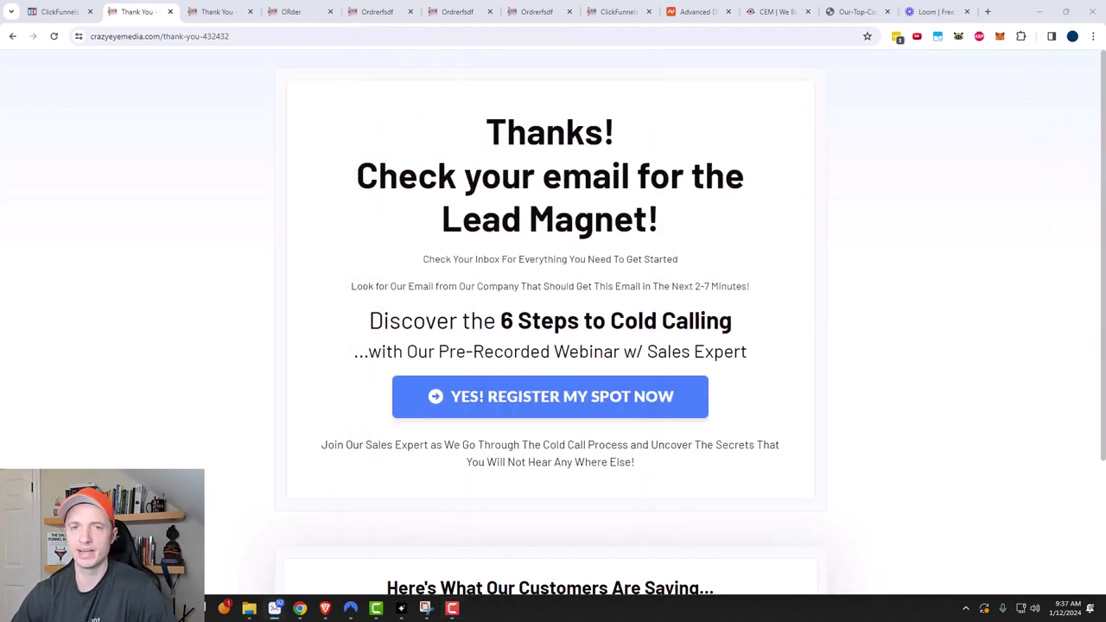
Return to the Lead Magnet Funnel in ClickFunnels, turn off its test mode and save the funnel settings
{"action": "left_click", "coordinate": [57, 11]}
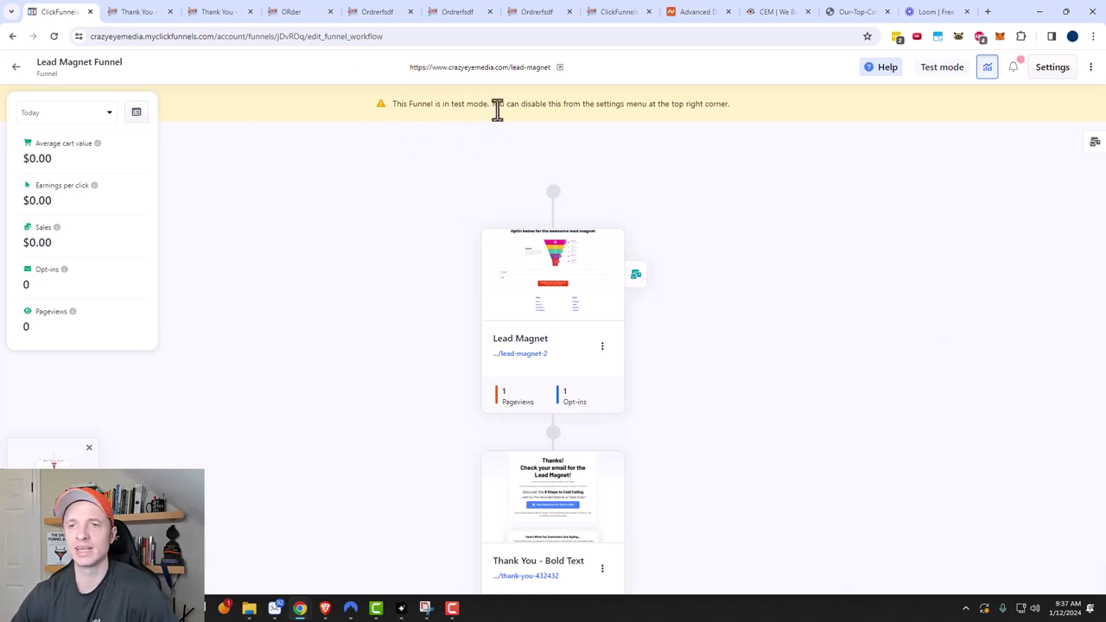
{"action": "left_click", "coordinate": [1055, 74]}
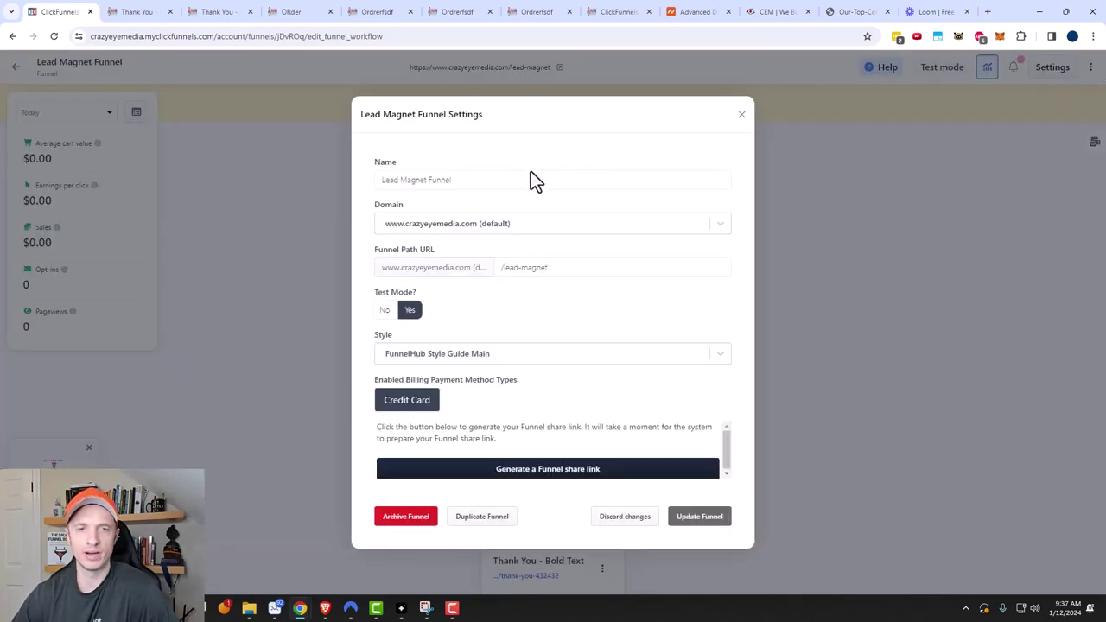
{"action": "left_click", "coordinate": [388, 311]}
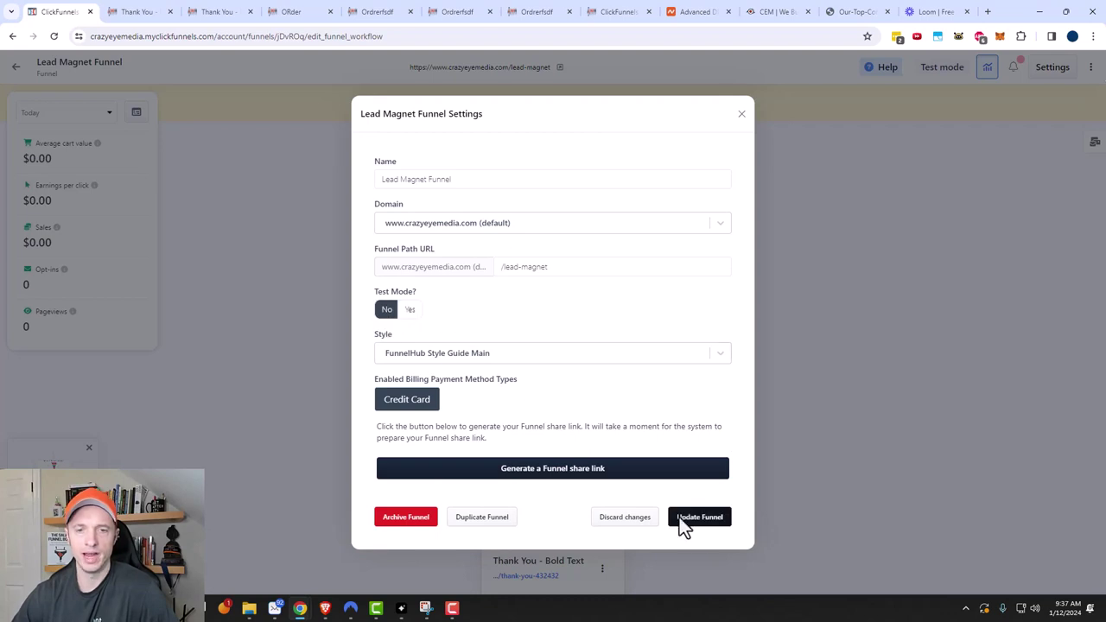
{"action": "left_click", "coordinate": [718, 523]}
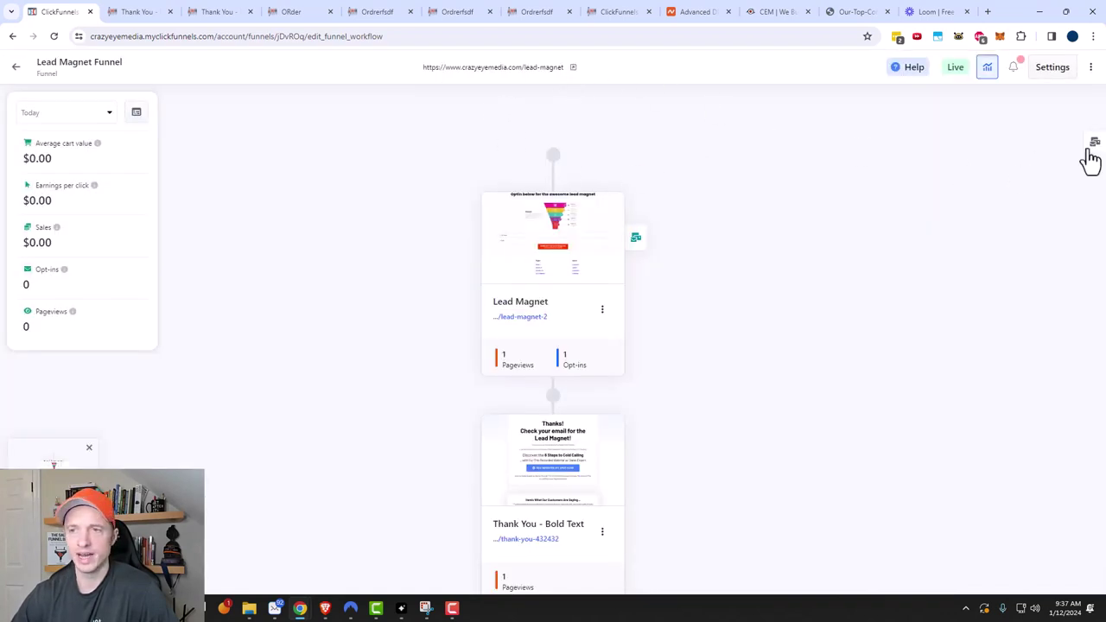
{"action": "scroll", "coordinate": [954, 207], "scroll_direction": "down", "scroll_amount": 2}
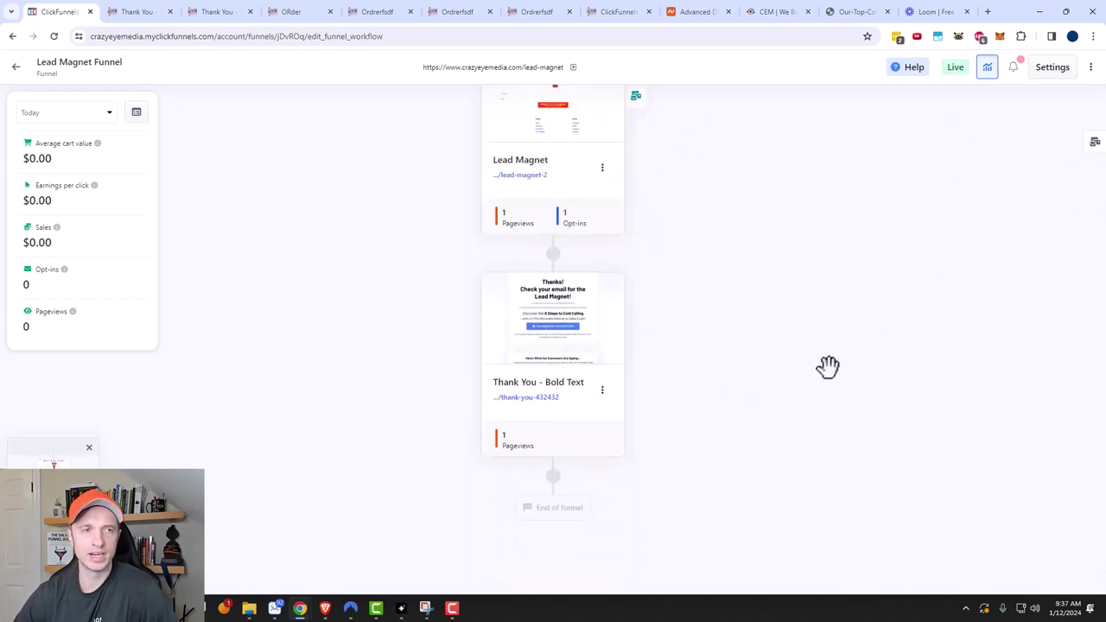
{"action": "scroll", "coordinate": [752, 369], "scroll_direction": "up", "scroll_amount": 2}
{"action": "scroll", "coordinate": [504, 247], "scroll_direction": "up", "scroll_amount": 1}
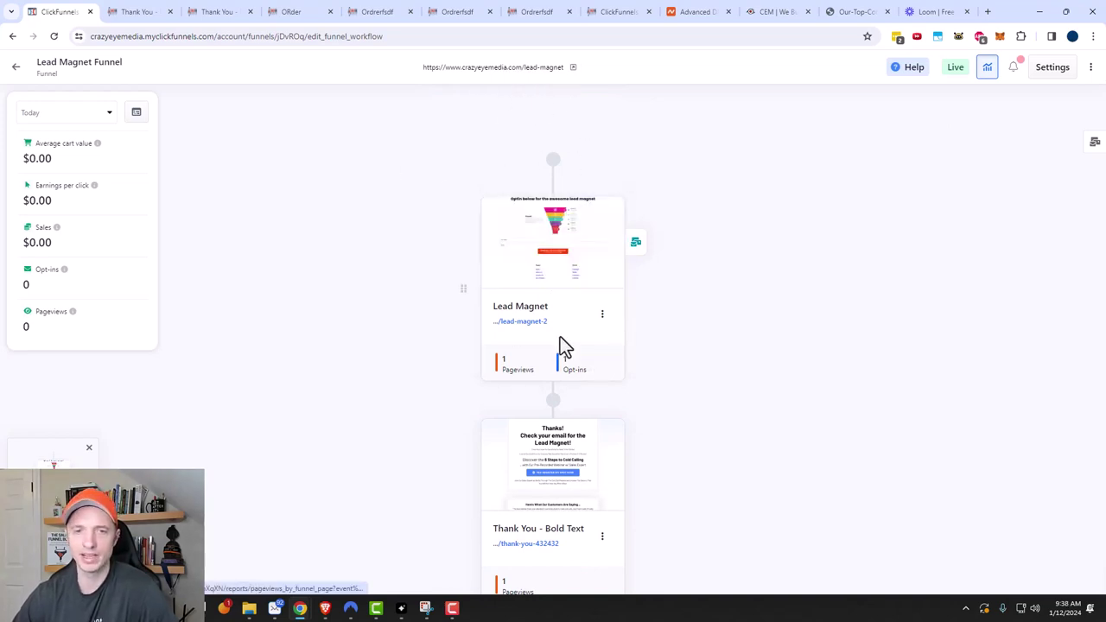
{"action": "scroll", "coordinate": [541, 354], "scroll_direction": "down", "scroll_amount": 4}
{"action": "scroll", "coordinate": [535, 363], "scroll_direction": "up", "scroll_amount": 3}
{"action": "scroll", "coordinate": [536, 366], "scroll_direction": "up", "scroll_amount": 1}
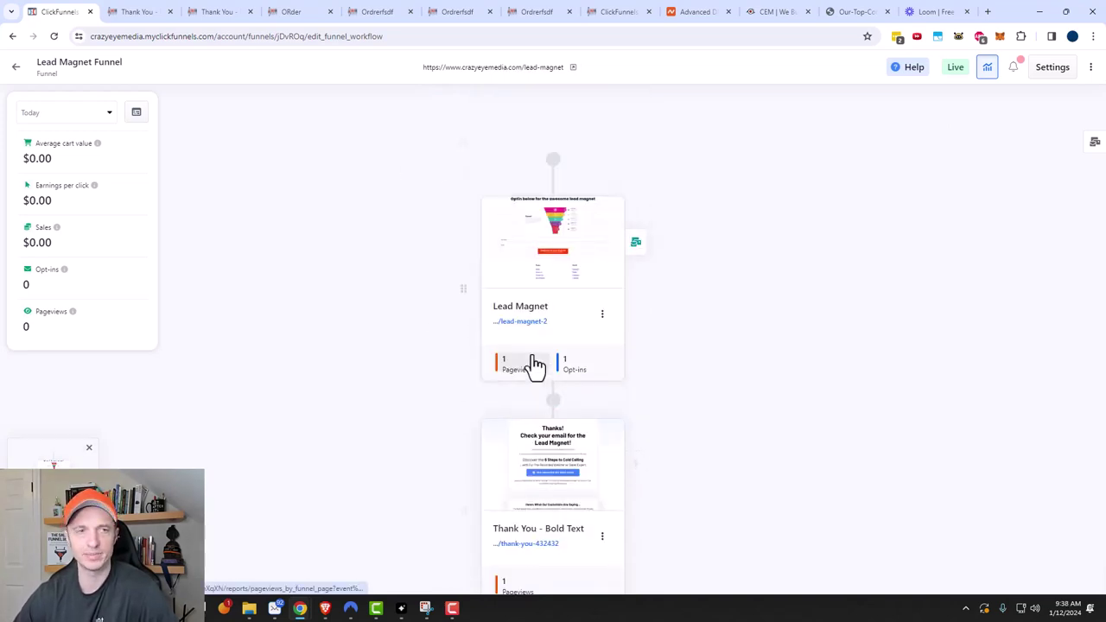